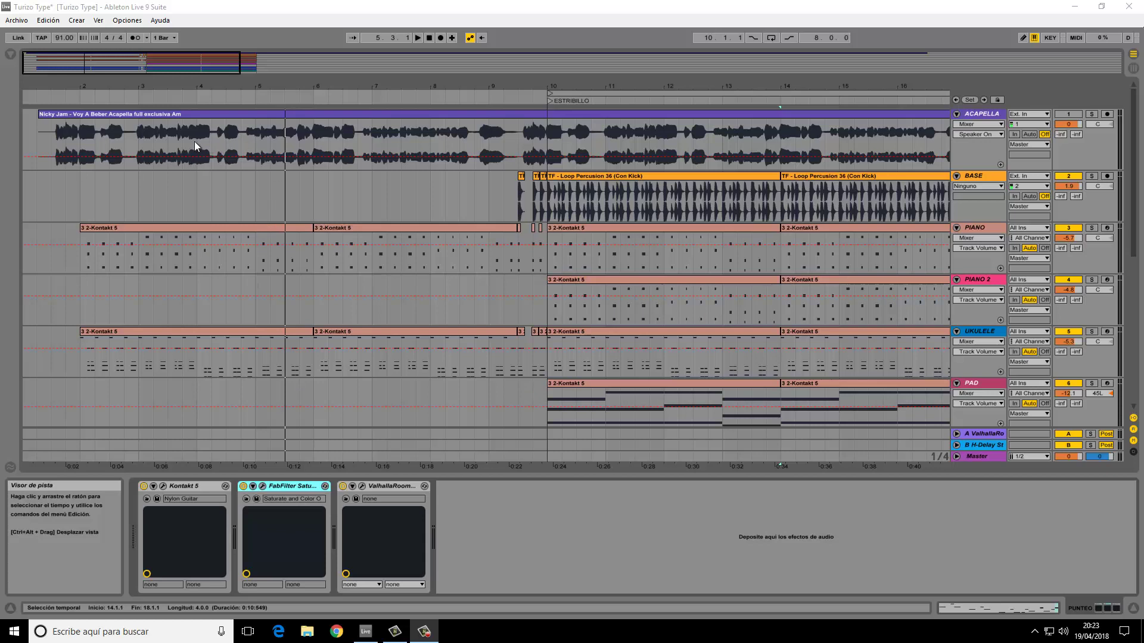
Hide the device detail view and look over all tracks of the arrangement from bar 1 to bar 18
{"action": "left_click", "coordinate": [1133, 608]}
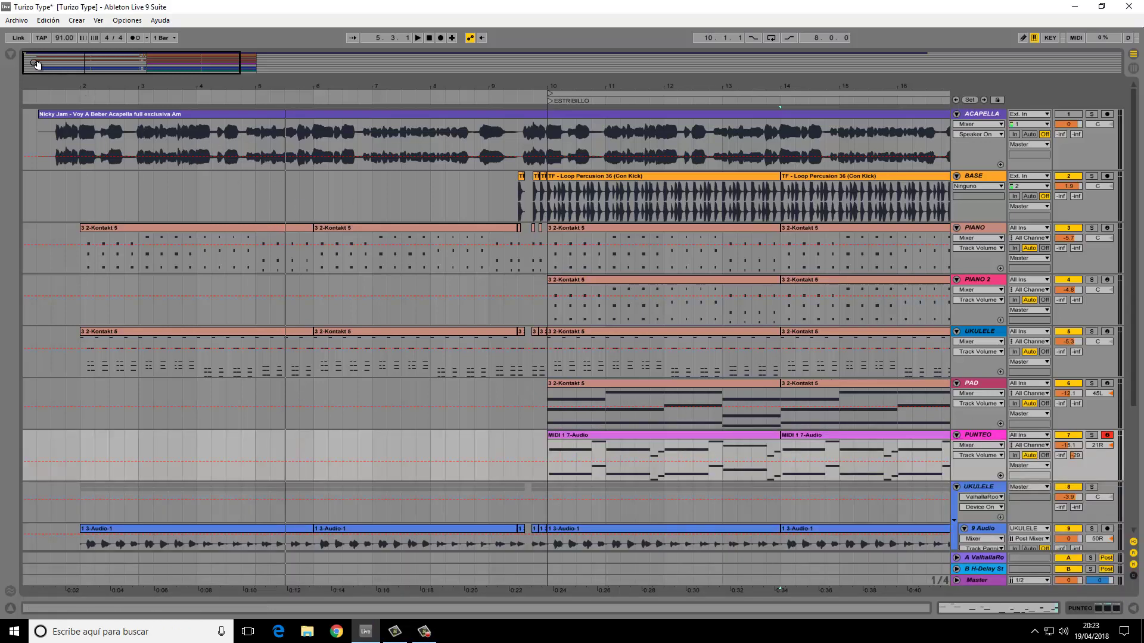
{"action": "mouse_move", "coordinate": [36, 64]}
{"action": "left_mouse_down"}
{"action": "mouse_move", "coordinate": [36, 83]}
{"action": "mouse_move", "coordinate": [36, 63]}
{"action": "left_mouse_up"}
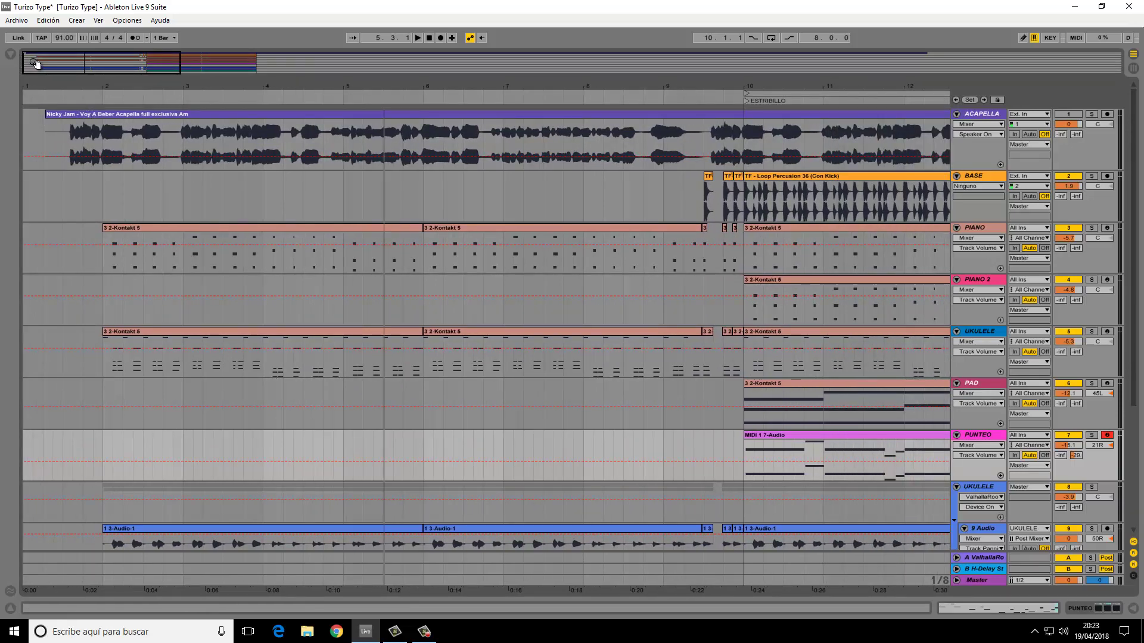
{"action": "left_click_drag", "start_coordinate": [38, 62], "coordinate": [39, 61]}
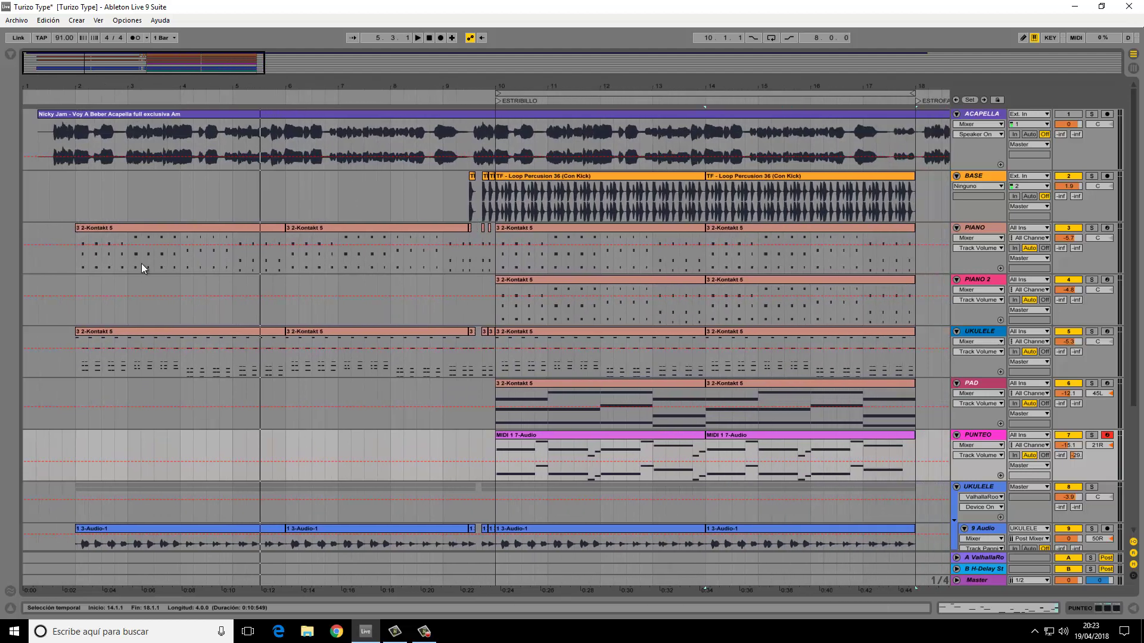
{"action": "scroll", "coordinate": [194, 348], "scroll_direction": "down", "scroll_amount": 5}
{"action": "scroll", "coordinate": [190, 351], "scroll_direction": "up", "scroll_amount": 2}
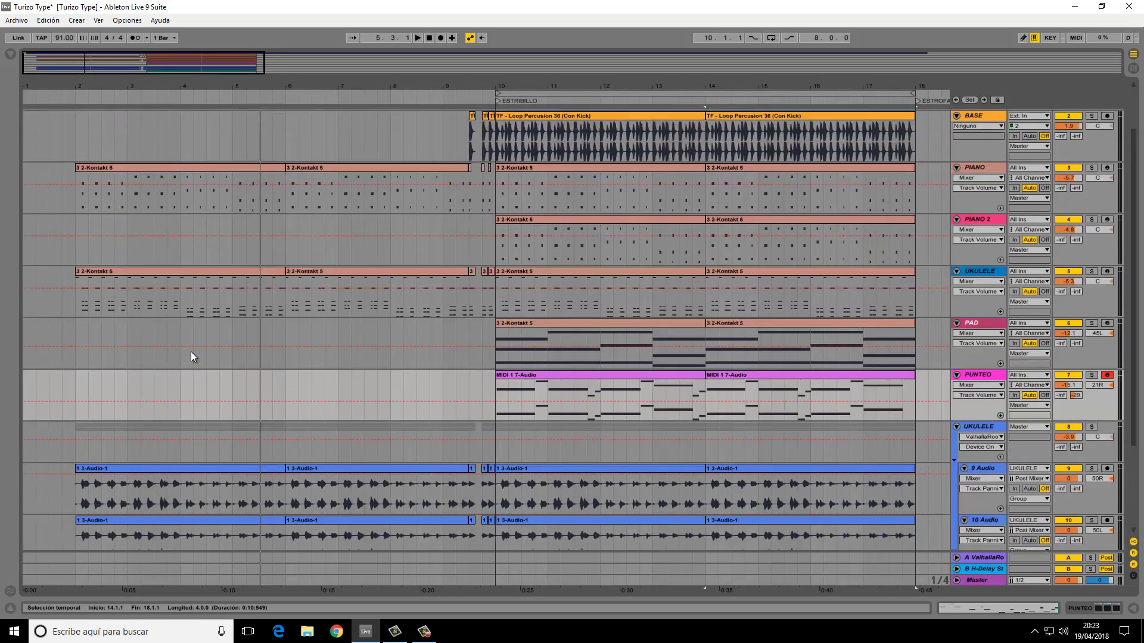
{"action": "scroll", "coordinate": [190, 357], "scroll_direction": "up", "scroll_amount": 2}
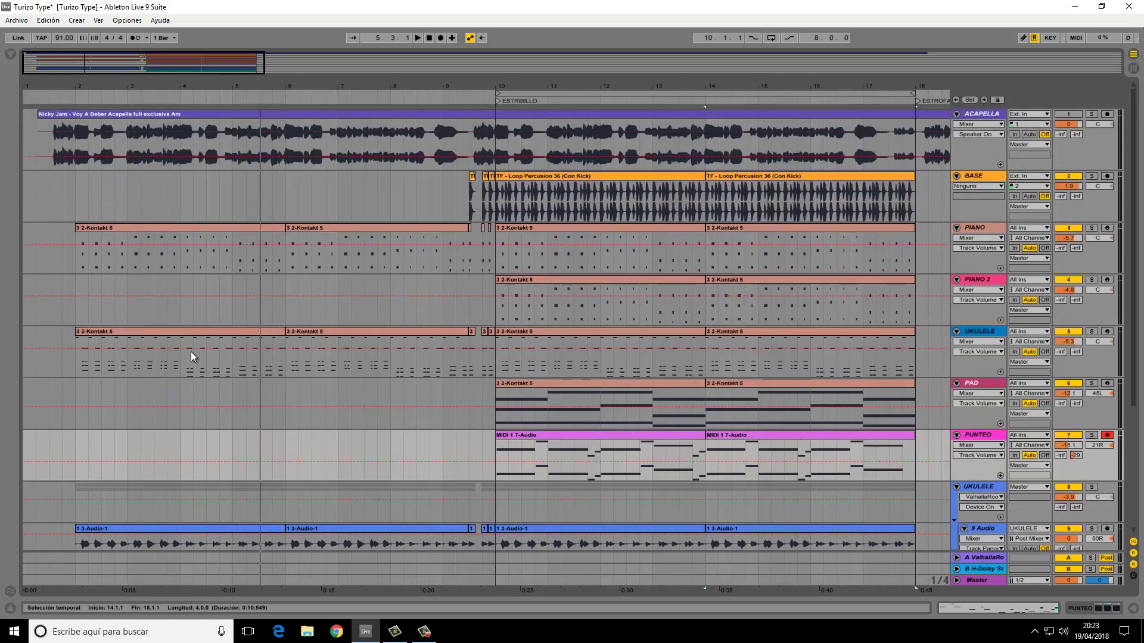
Play the arrangement from the start, comparing it with and without the ACAPELLA track, and stop with ACAPELLA muted
{"action": "left_click", "coordinate": [425, 38]}
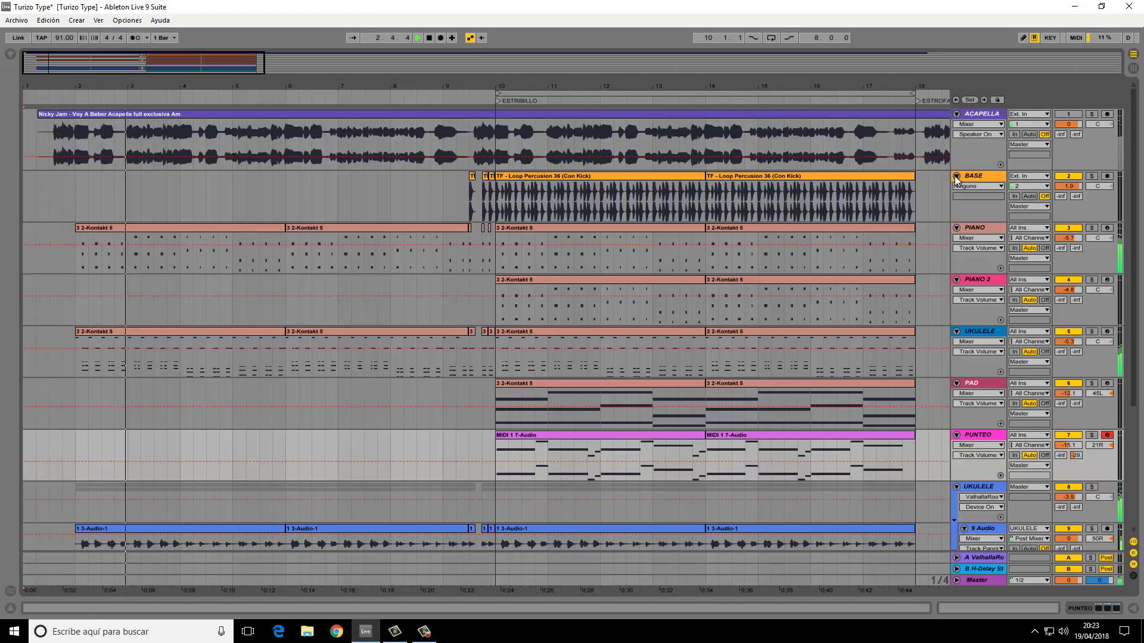
{"action": "left_click", "coordinate": [1072, 117]}
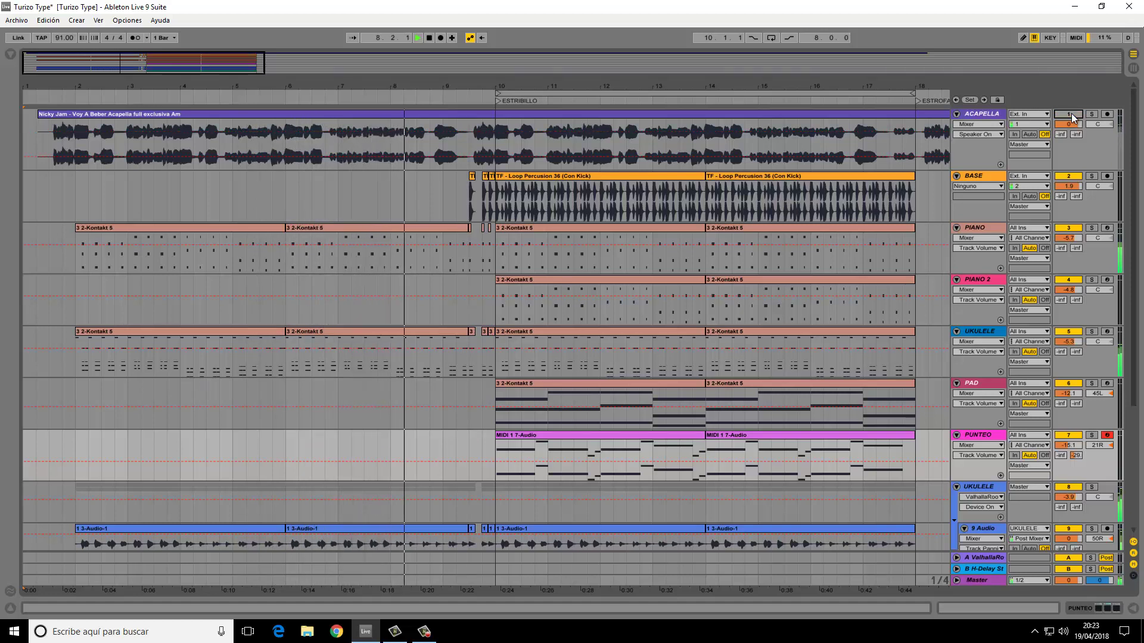
{"action": "left_click", "coordinate": [1072, 117]}
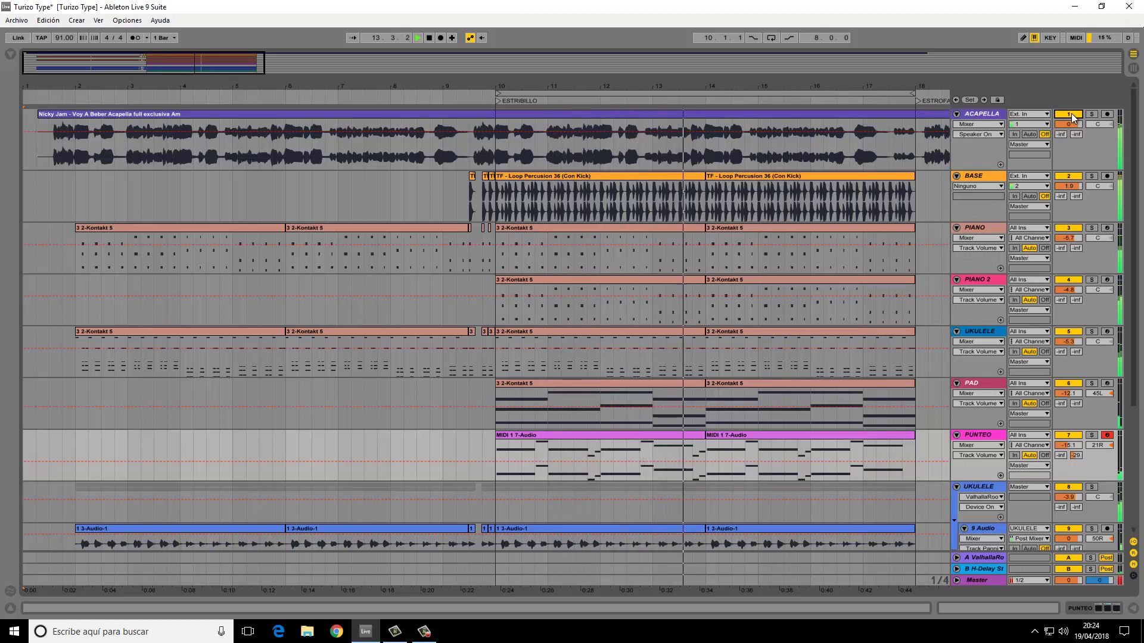
{"action": "left_click", "coordinate": [1072, 115]}
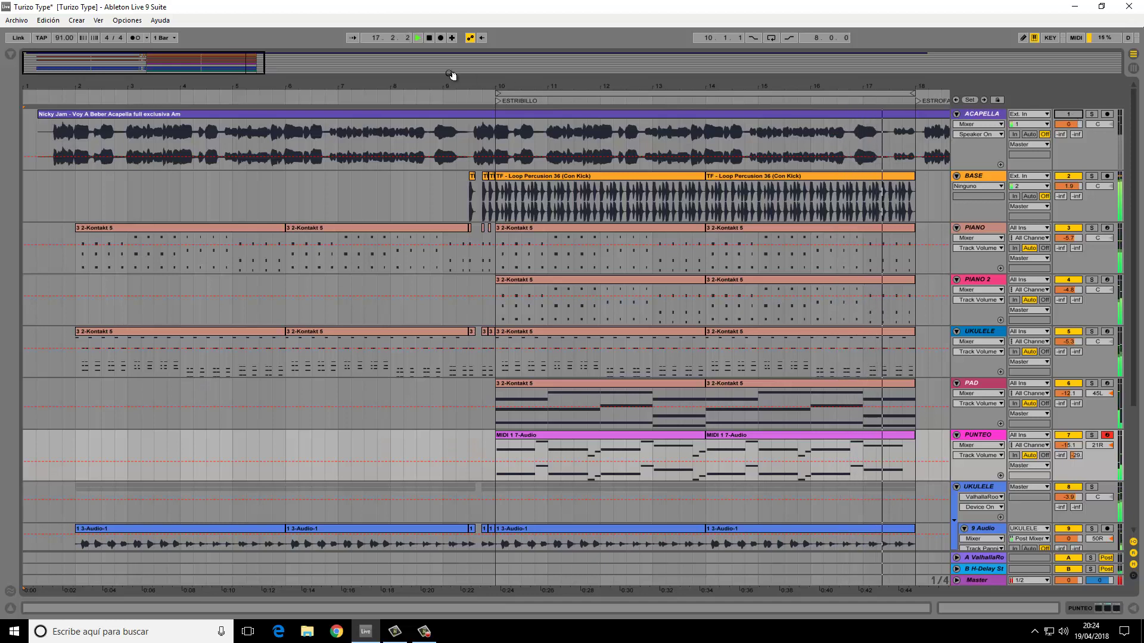
{"action": "left_click", "coordinate": [429, 38]}
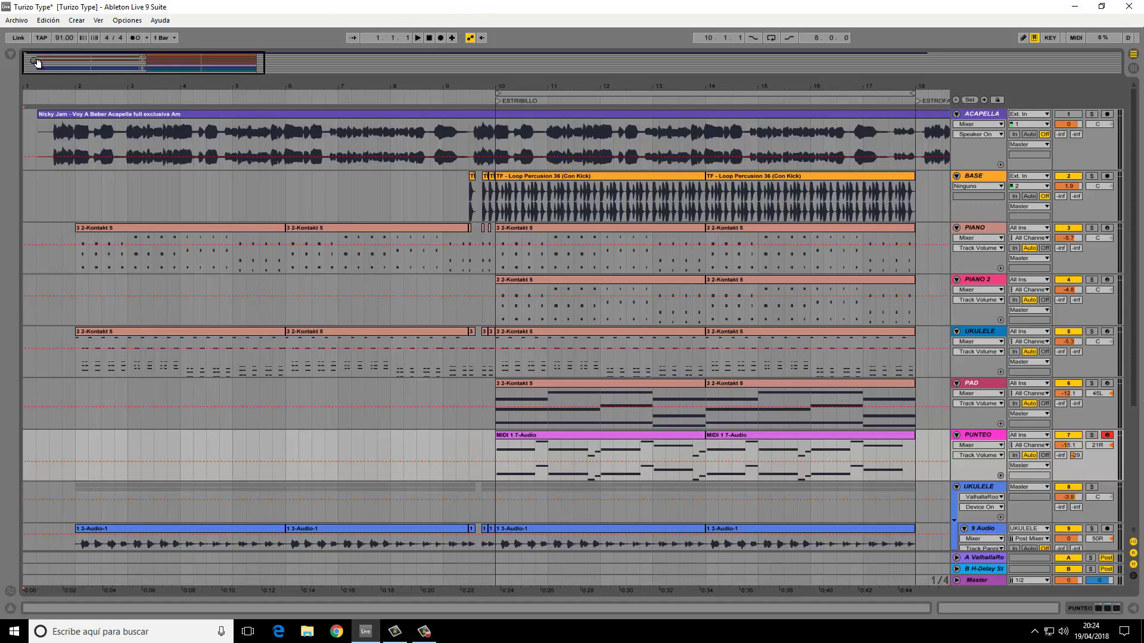
Solo the BASE track, play its percussion loop from the ESTRIBILLO section, and check the track's device chain
{"action": "left_click_drag", "start_coordinate": [35, 62], "coordinate": [34, 64]}
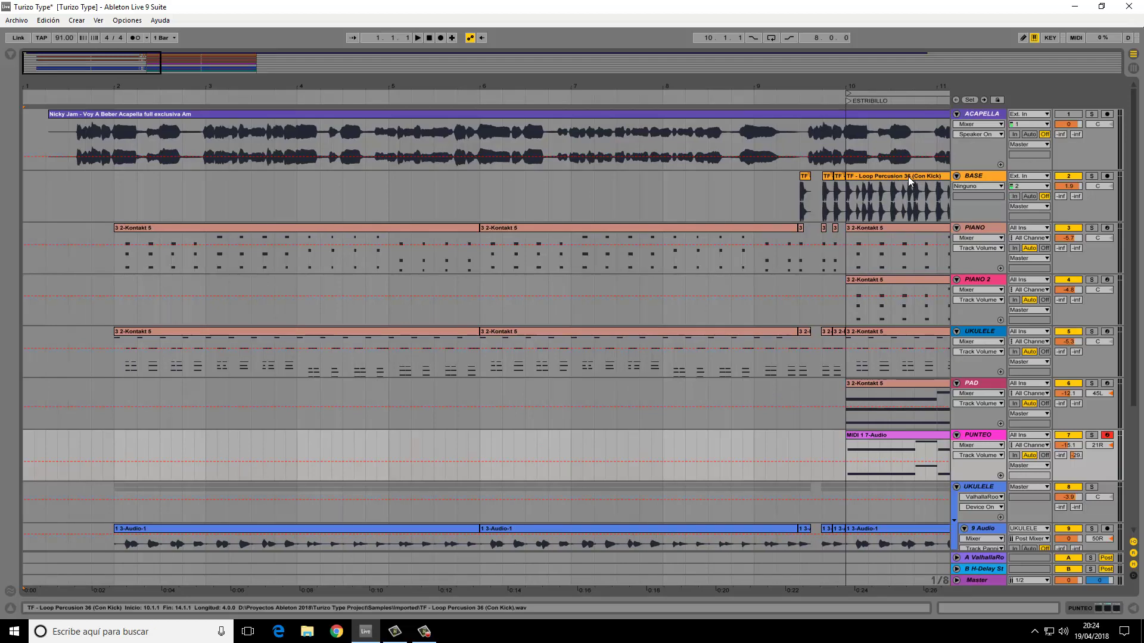
{"action": "left_click_drag", "start_coordinate": [141, 63], "coordinate": [208, 60]}
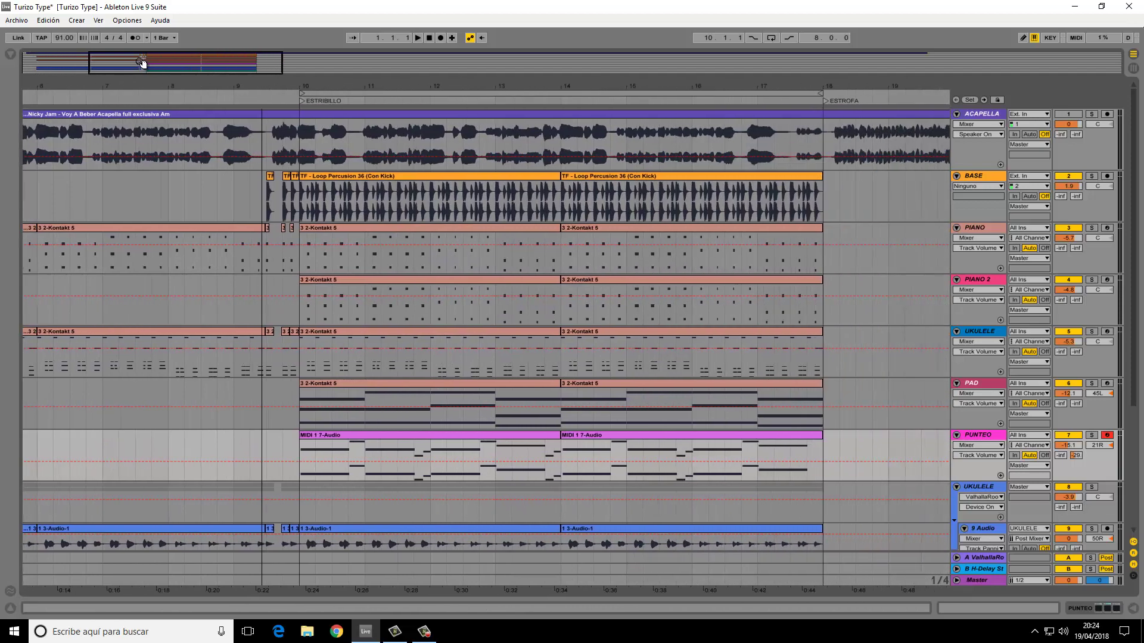
{"action": "left_click", "coordinate": [1091, 177]}
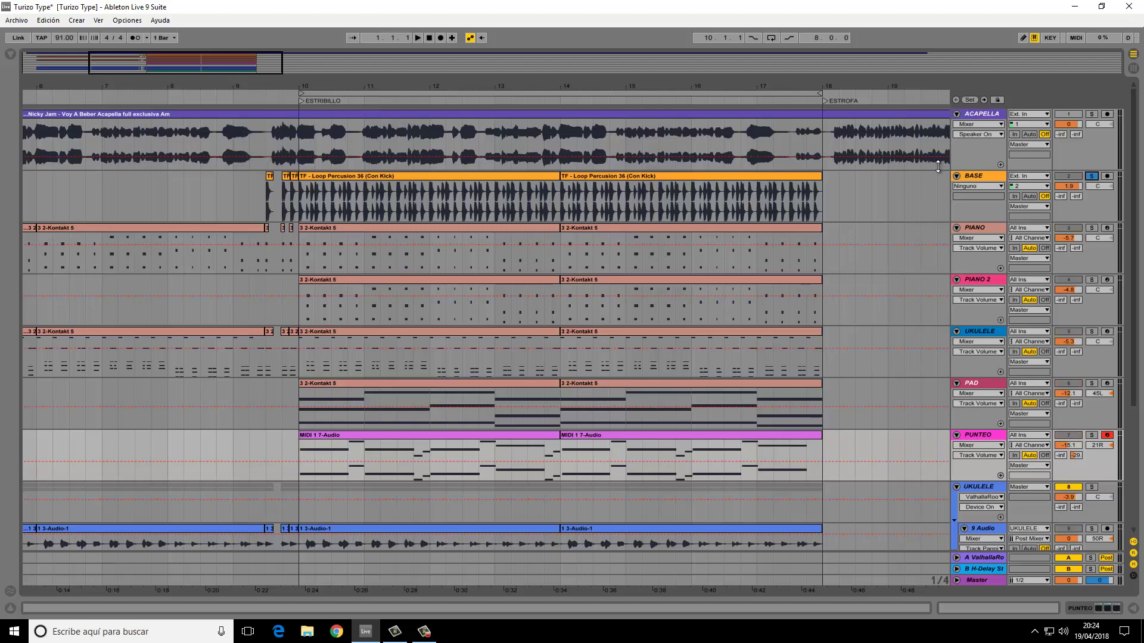
{"action": "left_click", "coordinate": [289, 96]}
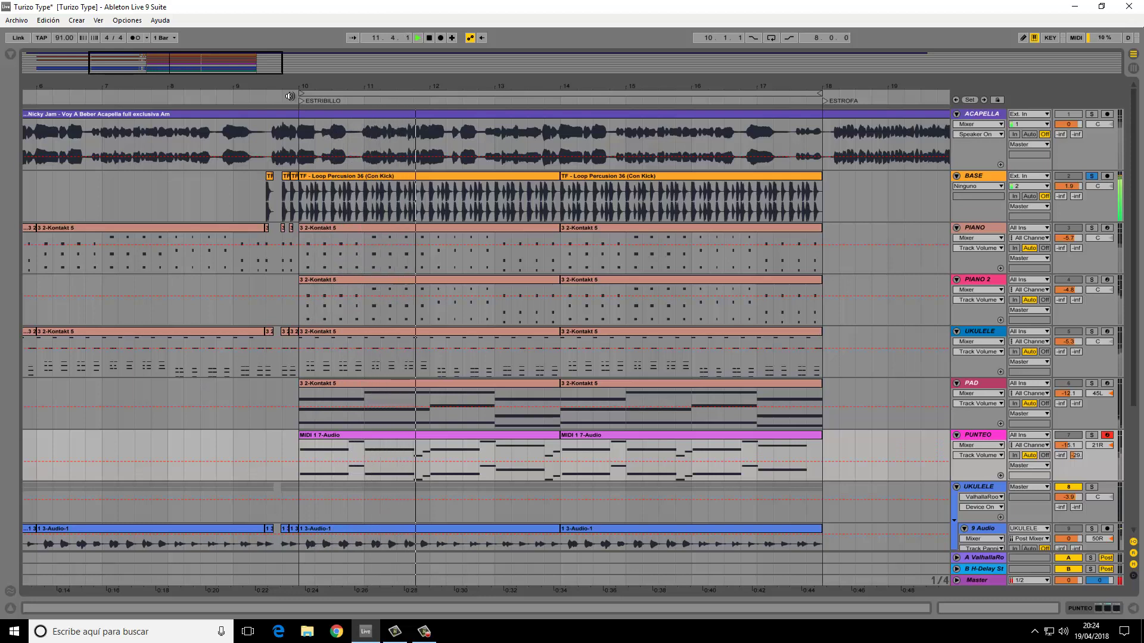
{"action": "double_click", "coordinate": [978, 173]}
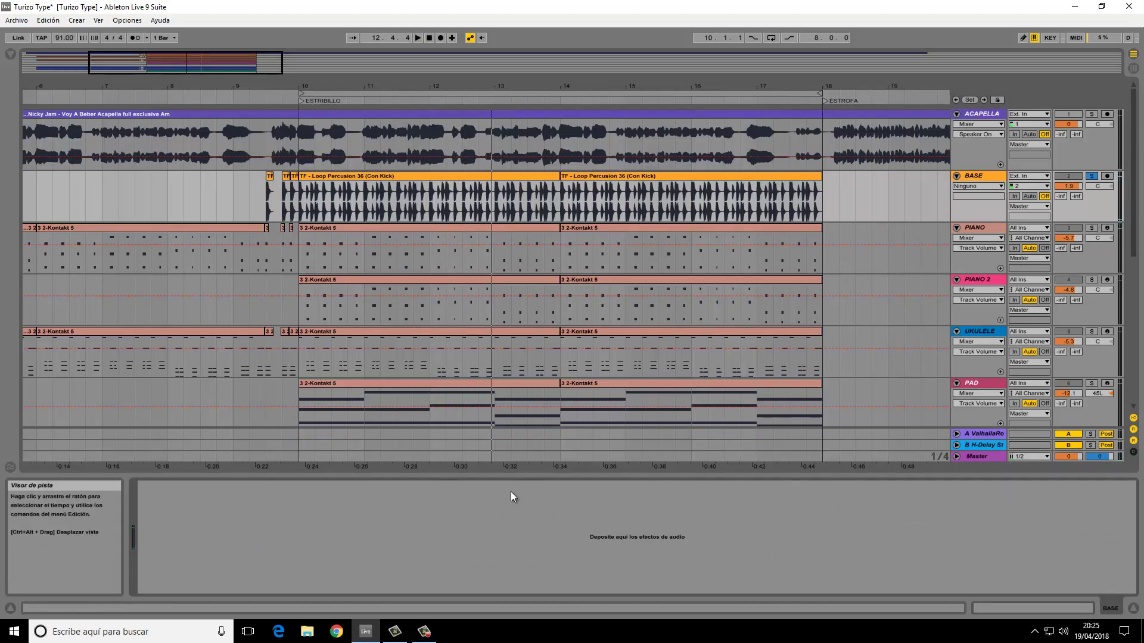
{"action": "left_click", "coordinate": [1133, 608]}
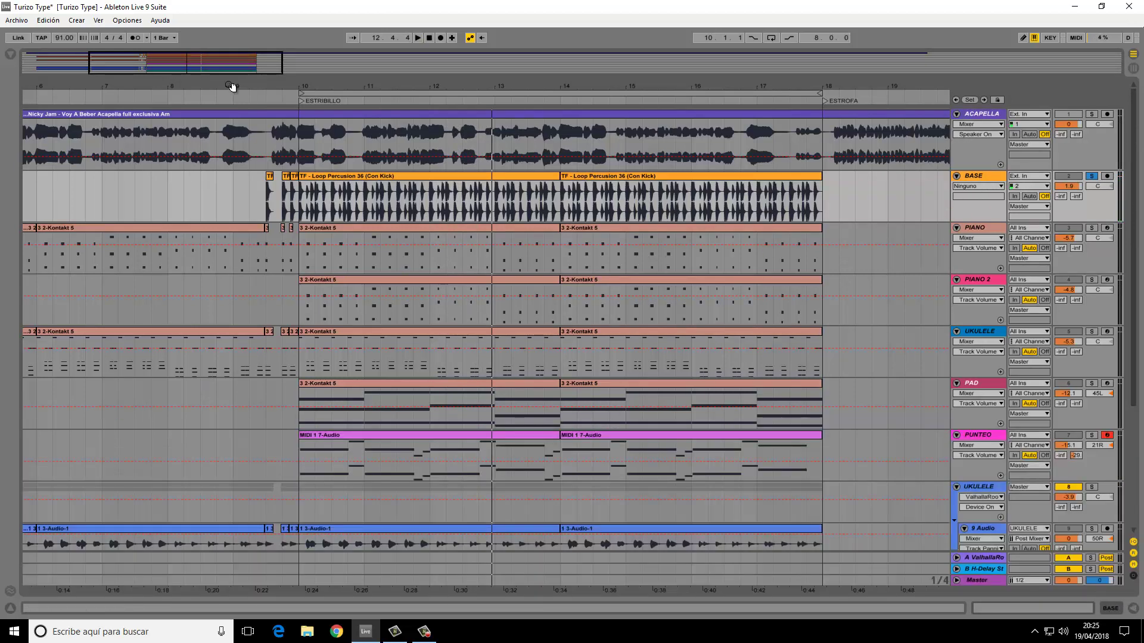
Solo the PIANO track and play it from just before bar 2
{"action": "left_click_drag", "start_coordinate": [186, 66], "coordinate": [128, 67]}
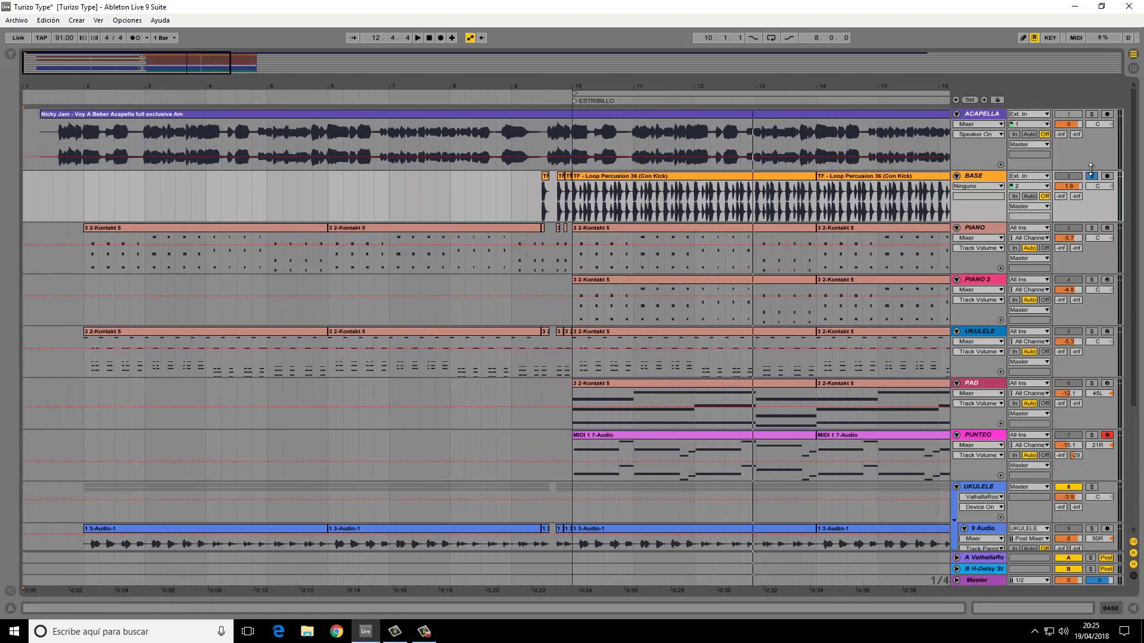
{"action": "left_click", "coordinate": [1091, 227]}
{"action": "left_click", "coordinate": [74, 97]}
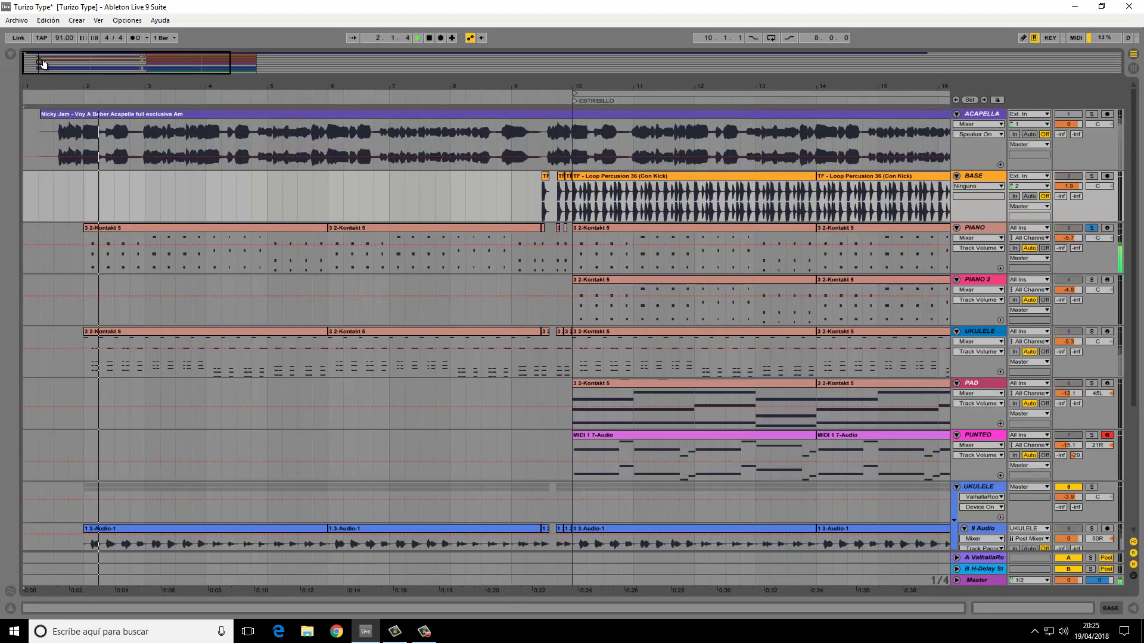
Examine the chord notes of the first PIANO clip in an enlarged MIDI note editor, and stop playback
{"action": "left_click_drag", "start_coordinate": [39, 56], "coordinate": [43, 72]}
{"action": "double_click", "coordinate": [227, 227]}
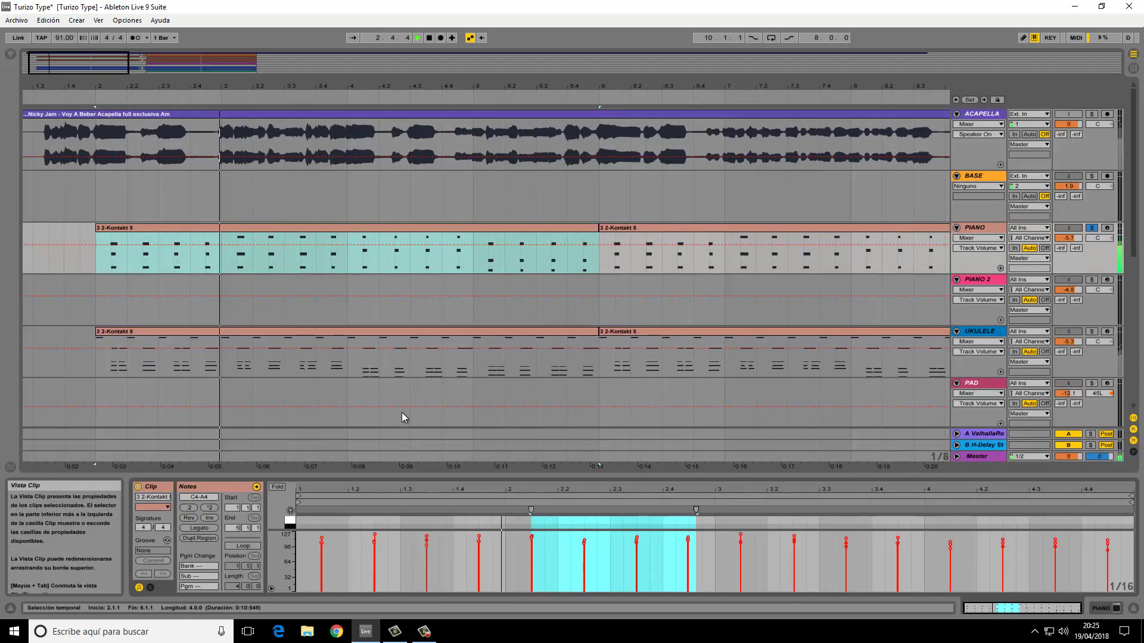
{"action": "left_click_drag", "start_coordinate": [403, 475], "coordinate": [429, 221]}
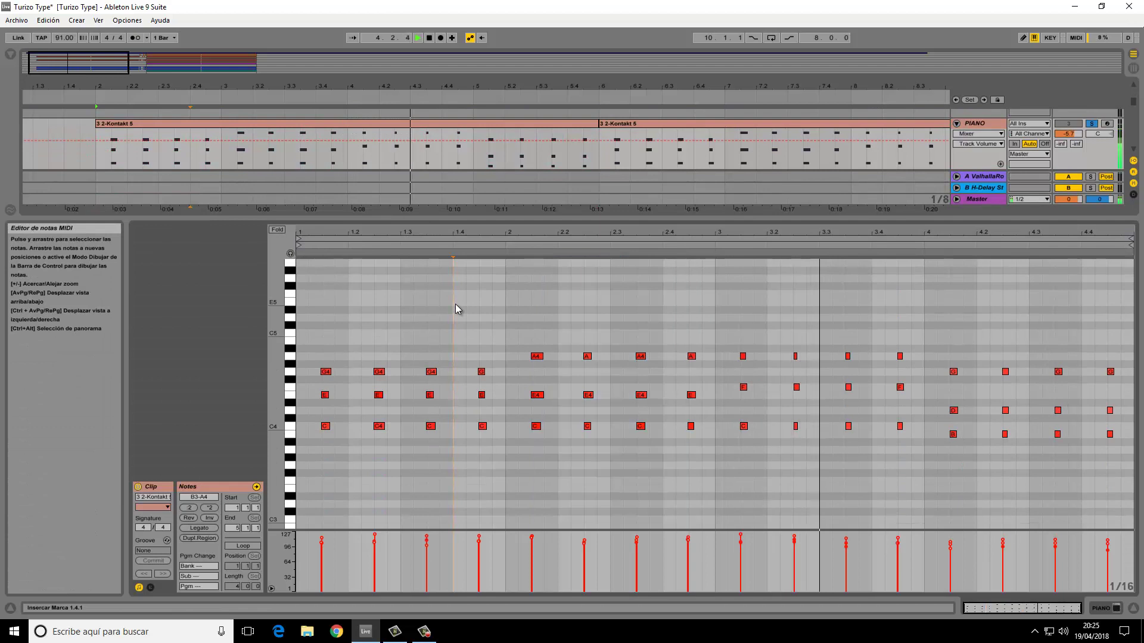
{"action": "scroll", "coordinate": [456, 309], "scroll_direction": "down", "scroll_amount": 1}
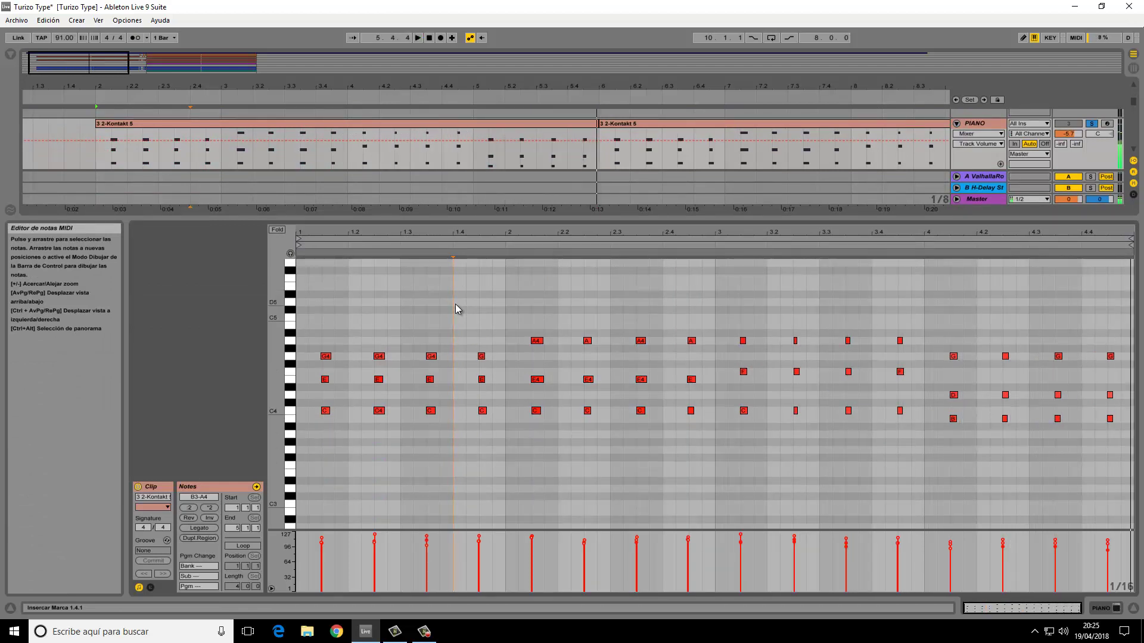
{"action": "key", "text": "space"}
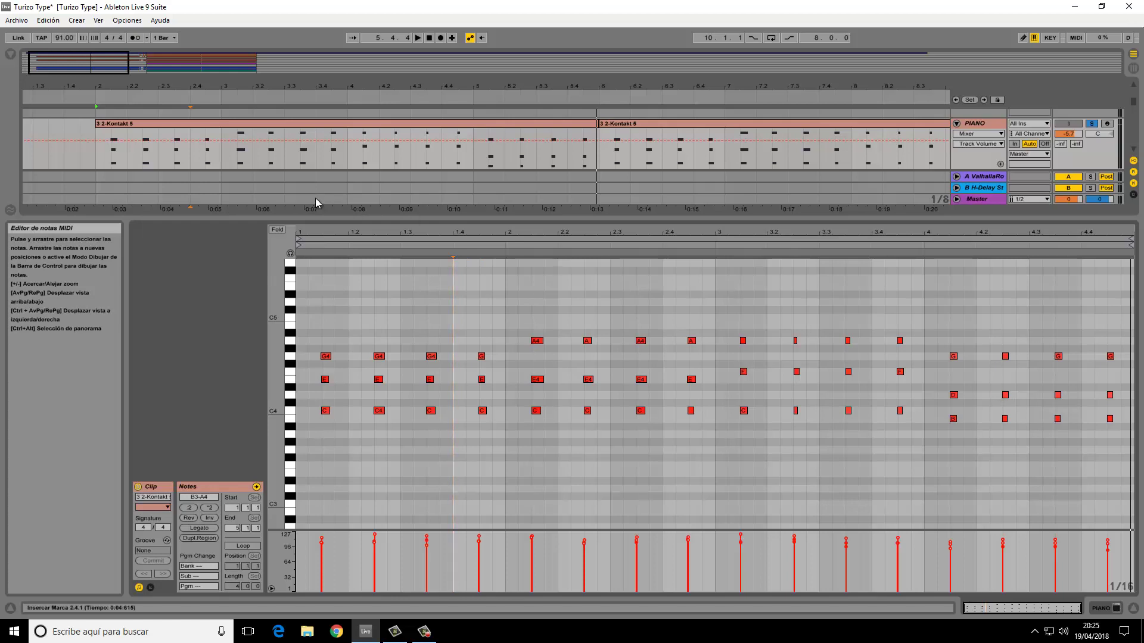
{"action": "left_click_drag", "start_coordinate": [316, 218], "coordinate": [316, 465]}
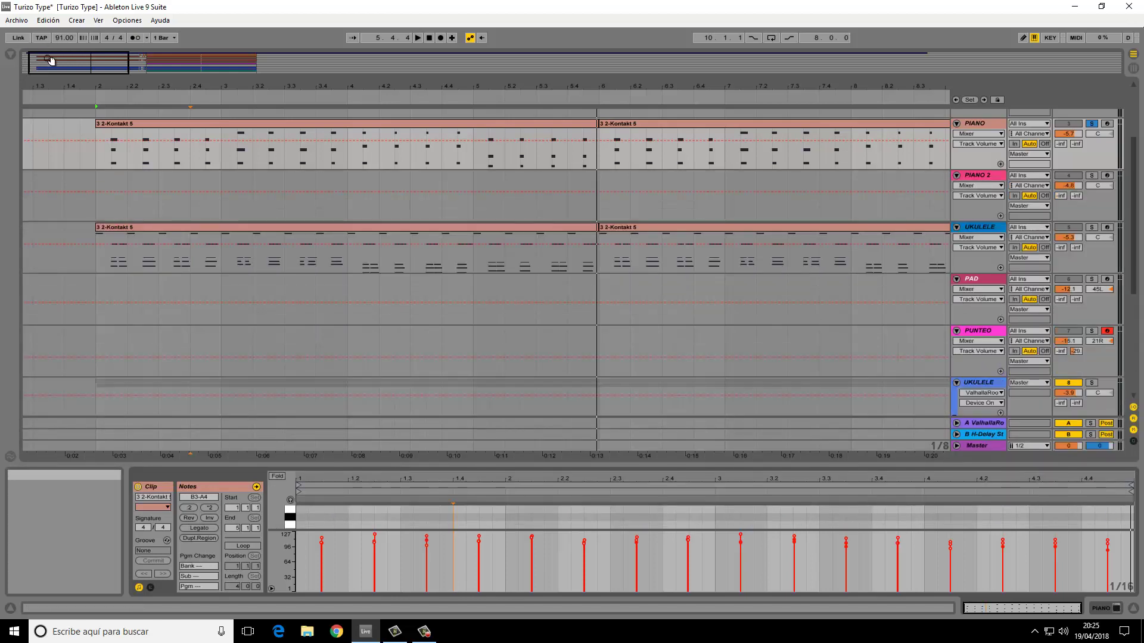
Open the PIANO track's M1 instrument window to view its M1HouseSplit preset, and close the window
{"action": "left_click_drag", "start_coordinate": [51, 60], "coordinate": [54, 35]}
{"action": "left_click", "coordinate": [972, 124]}
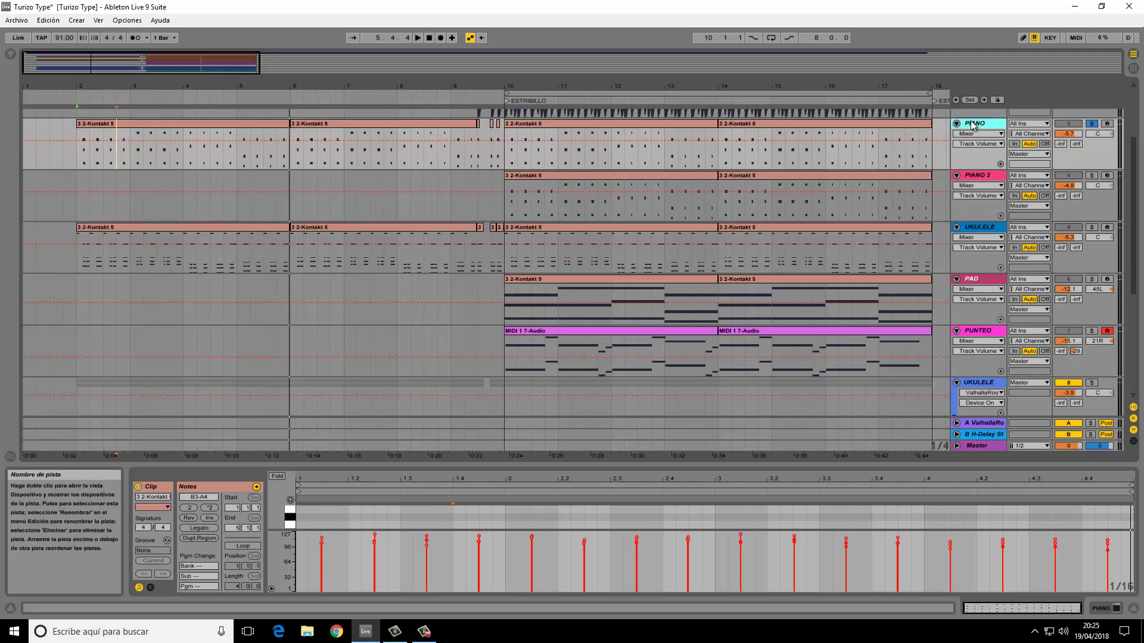
{"action": "double_click", "coordinate": [973, 124]}
{"action": "left_click", "coordinate": [162, 487]}
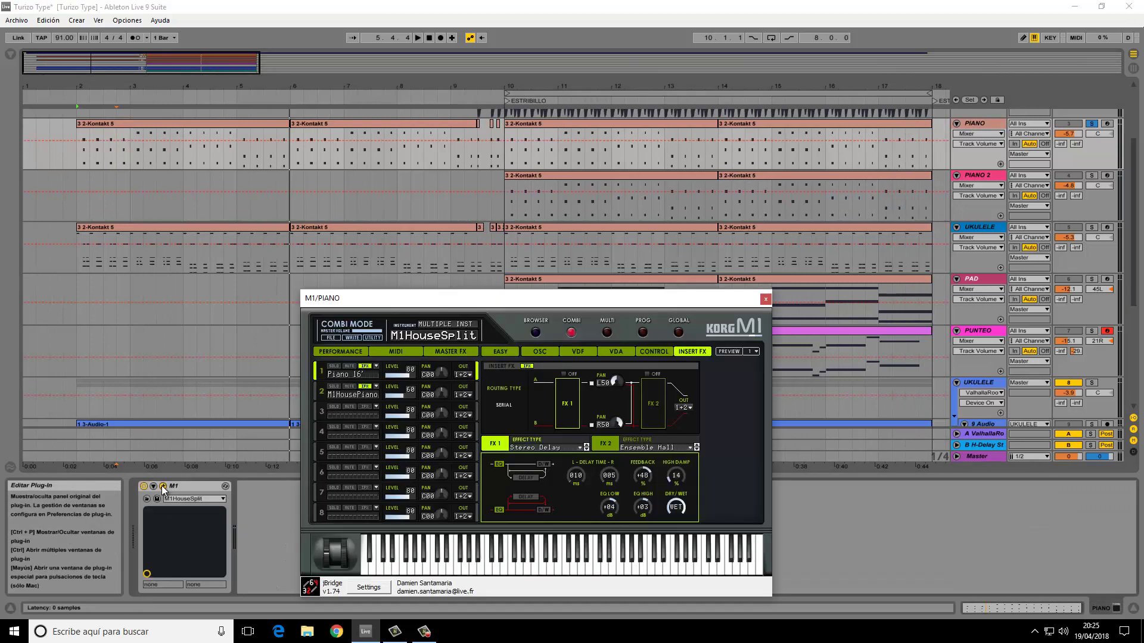
{"action": "left_click_drag", "start_coordinate": [387, 302], "coordinate": [375, 250]}
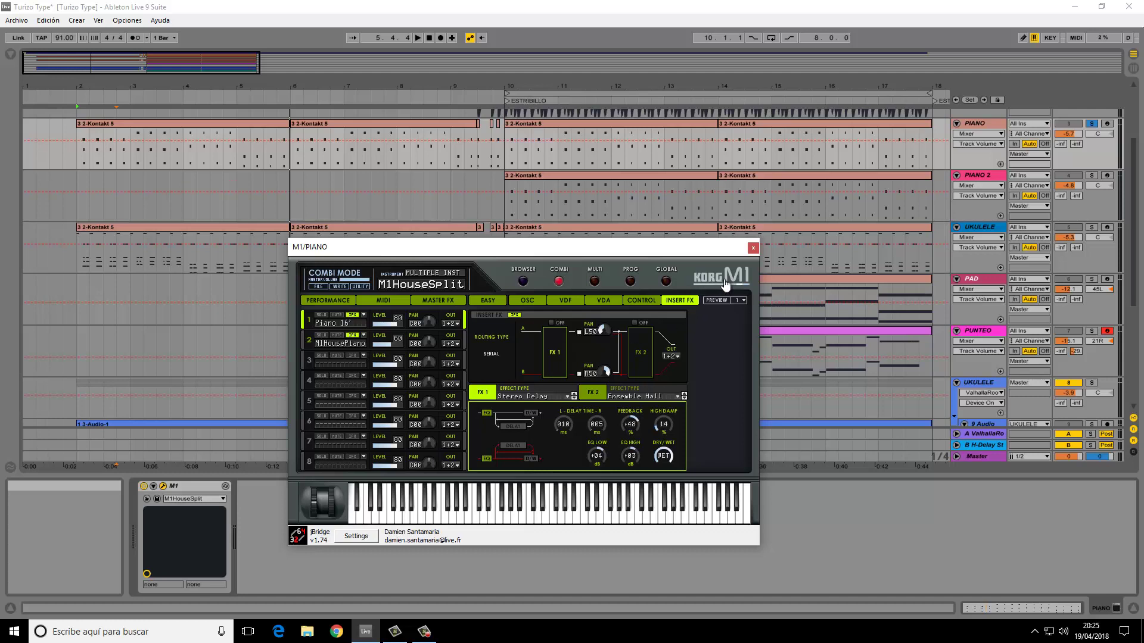
{"action": "left_click", "coordinate": [753, 249]}
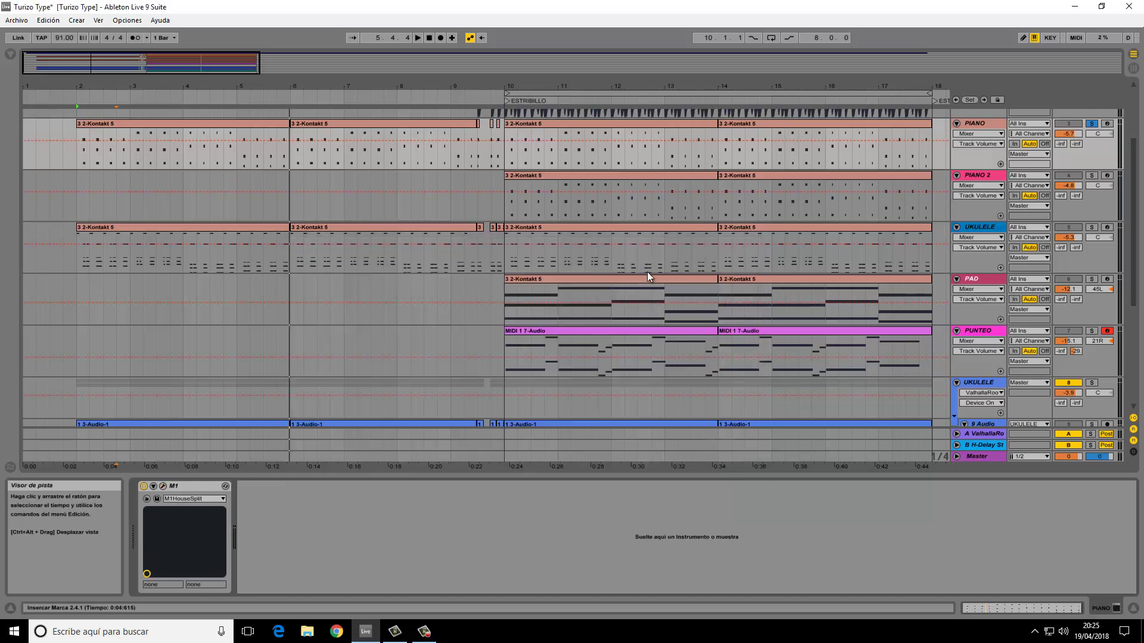
Solo the UKULELE track and play it from just before bar 2
{"action": "scroll", "coordinate": [647, 272], "scroll_direction": "up", "scroll_amount": 2}
{"action": "scroll", "coordinate": [120, 309], "scroll_direction": "down", "scroll_amount": 1}
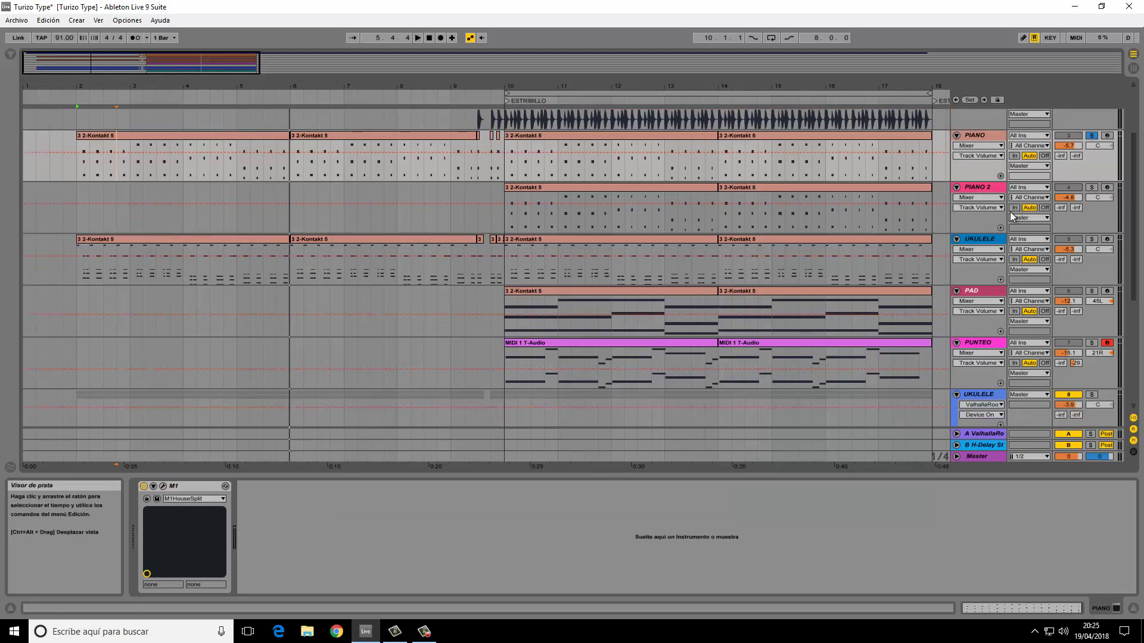
{"action": "left_click", "coordinate": [1092, 239]}
{"action": "key", "text": "space"}
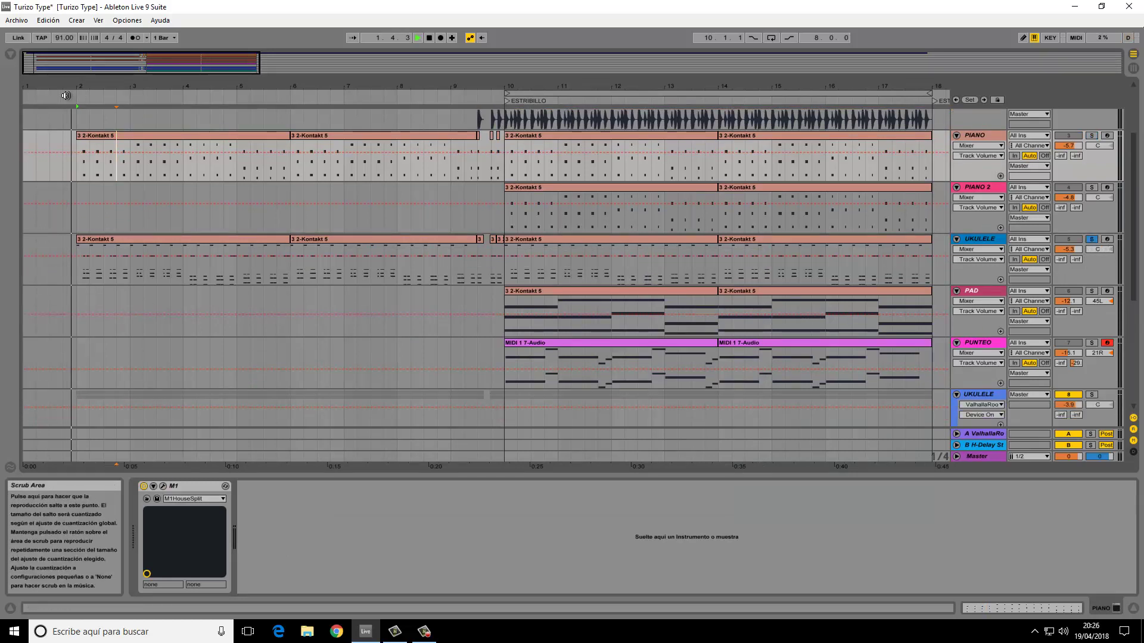
{"action": "left_click_drag", "start_coordinate": [28, 56], "coordinate": [29, 63]}
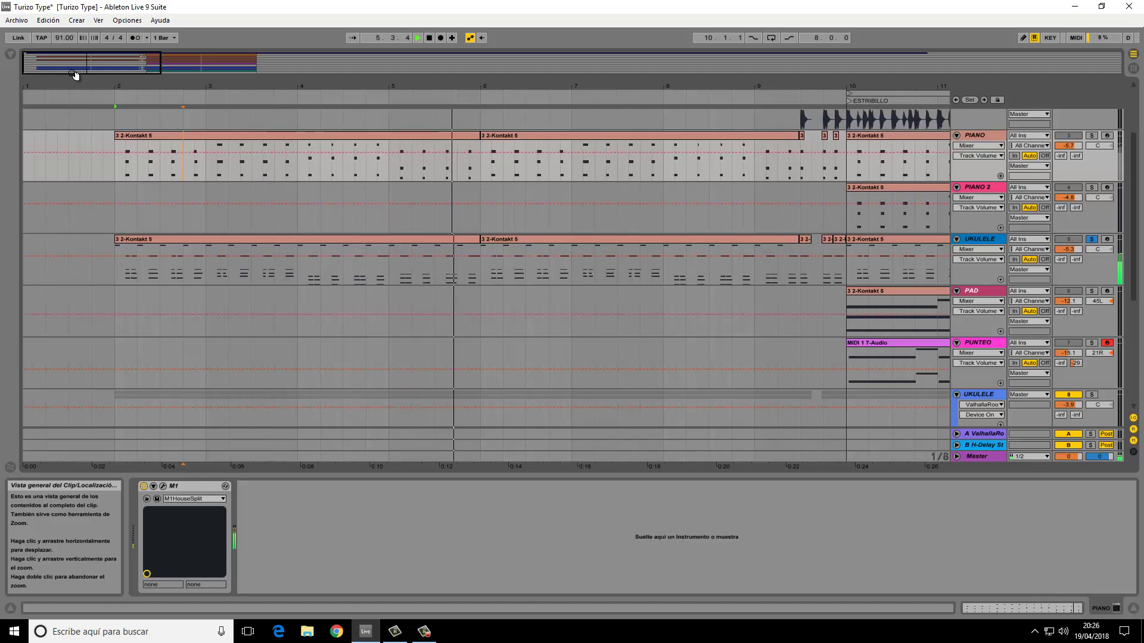
View the Acou6tics library and Nylon (Finger) instrument in the UKULELE track's Kontakt 5, arm the track for recording, and close the plug-in window
{"action": "left_click", "coordinate": [980, 238]}
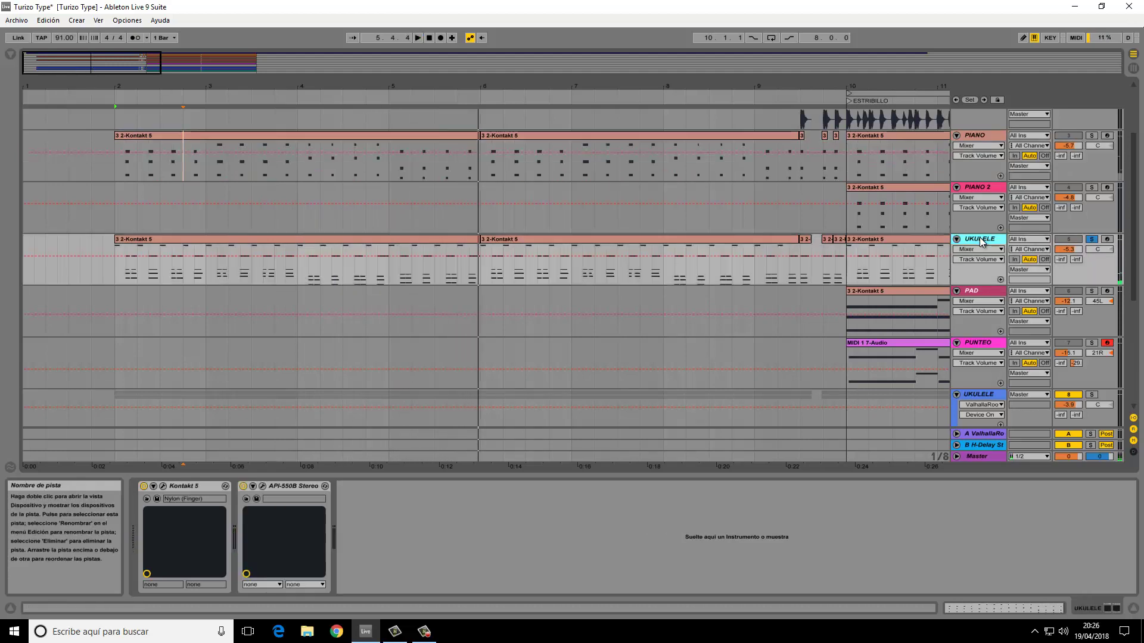
{"action": "left_click", "coordinate": [163, 486]}
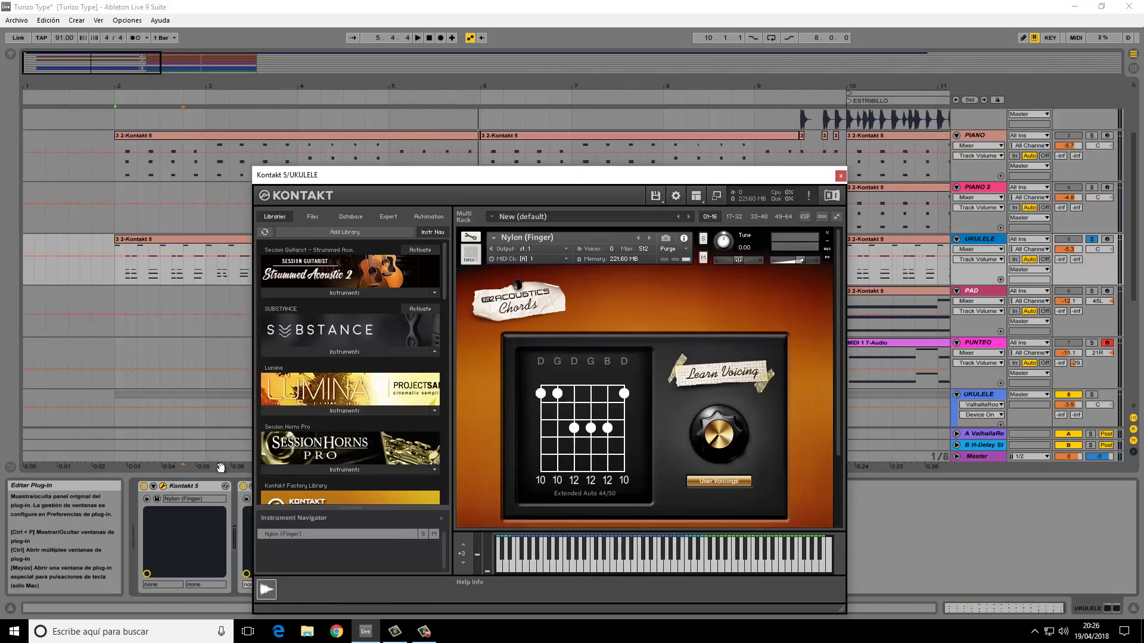
{"action": "left_click_drag", "start_coordinate": [445, 261], "coordinate": [446, 312]}
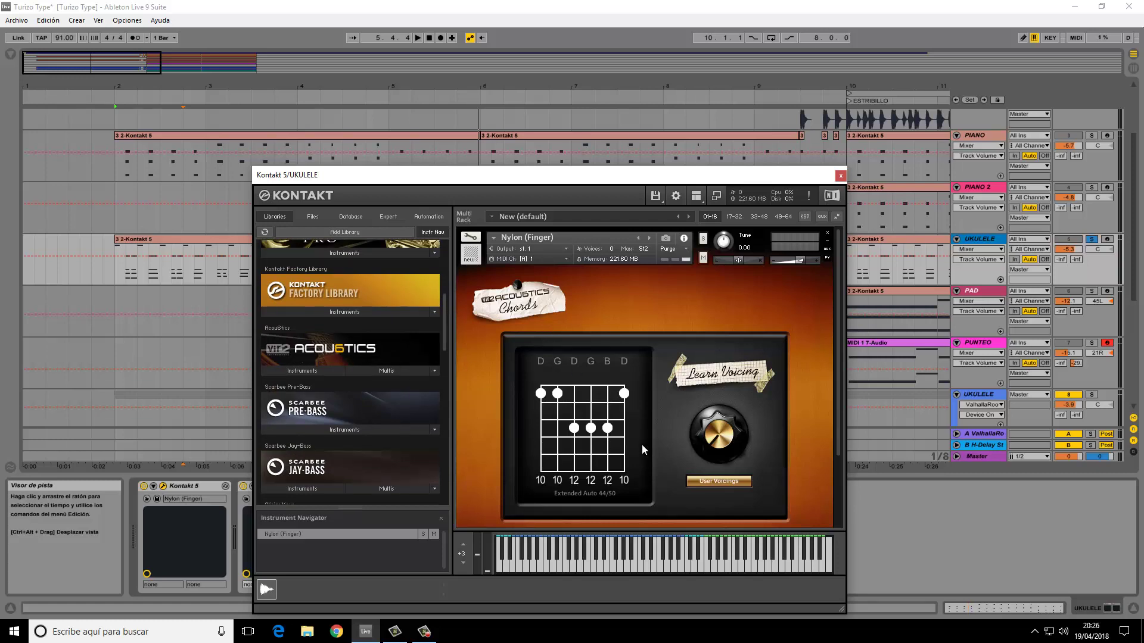
{"action": "left_click", "coordinate": [1107, 239]}
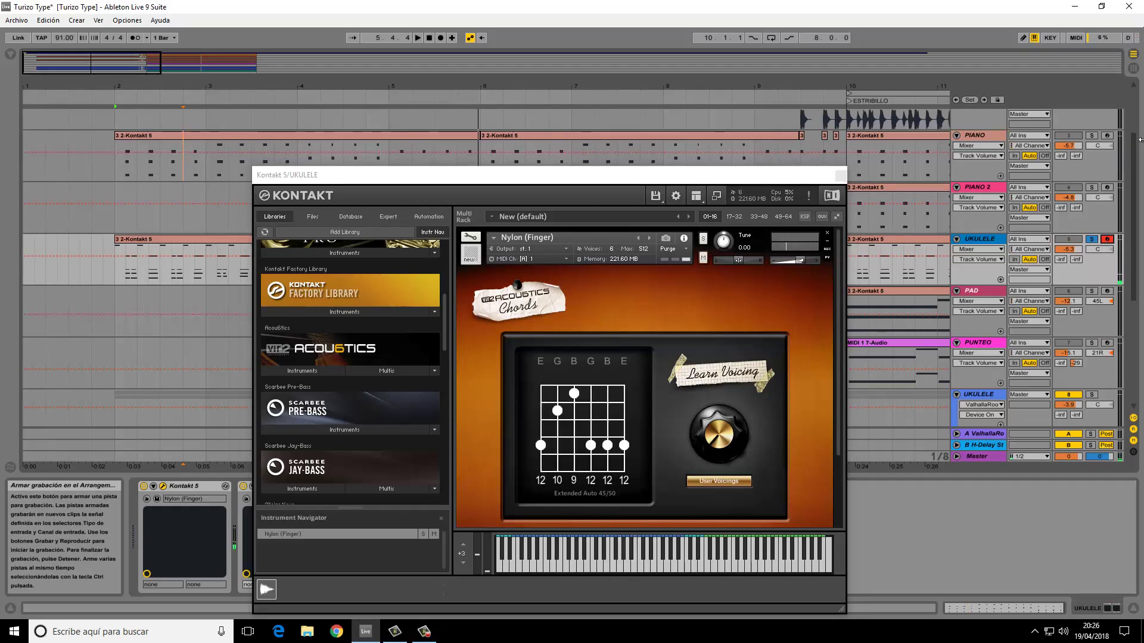
{"action": "left_click", "coordinate": [840, 175]}
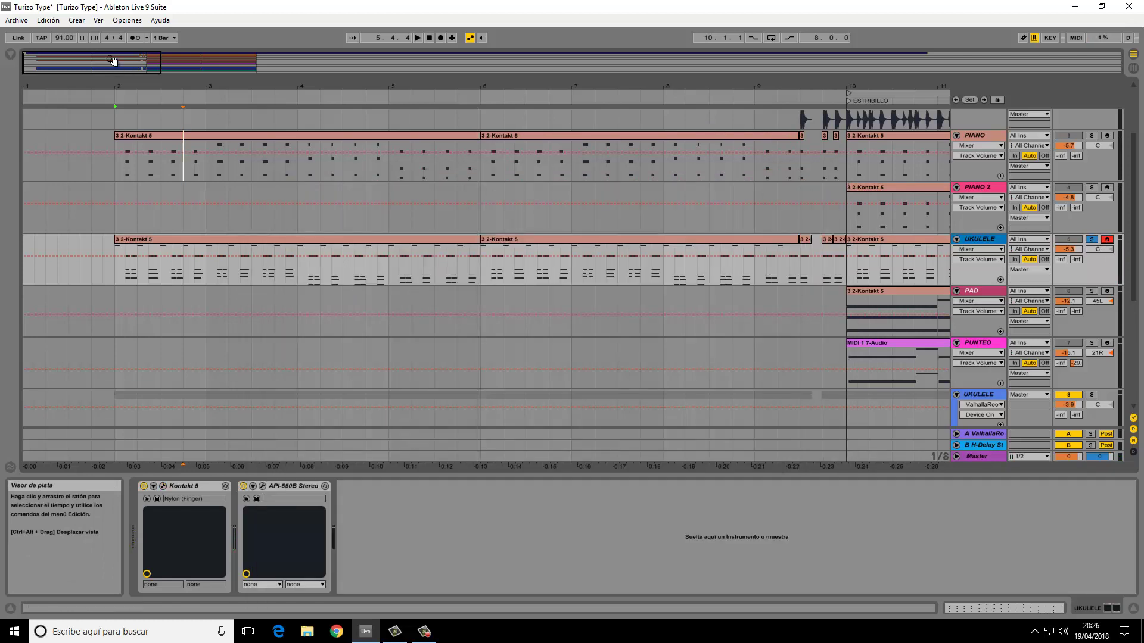
Solo the UKULELE group, play it from just before bar 2, and hide the device view
{"action": "scroll", "coordinate": [202, 209], "scroll_direction": "down", "scroll_amount": 5}
{"action": "scroll", "coordinate": [201, 213], "scroll_direction": "down", "scroll_amount": 2}
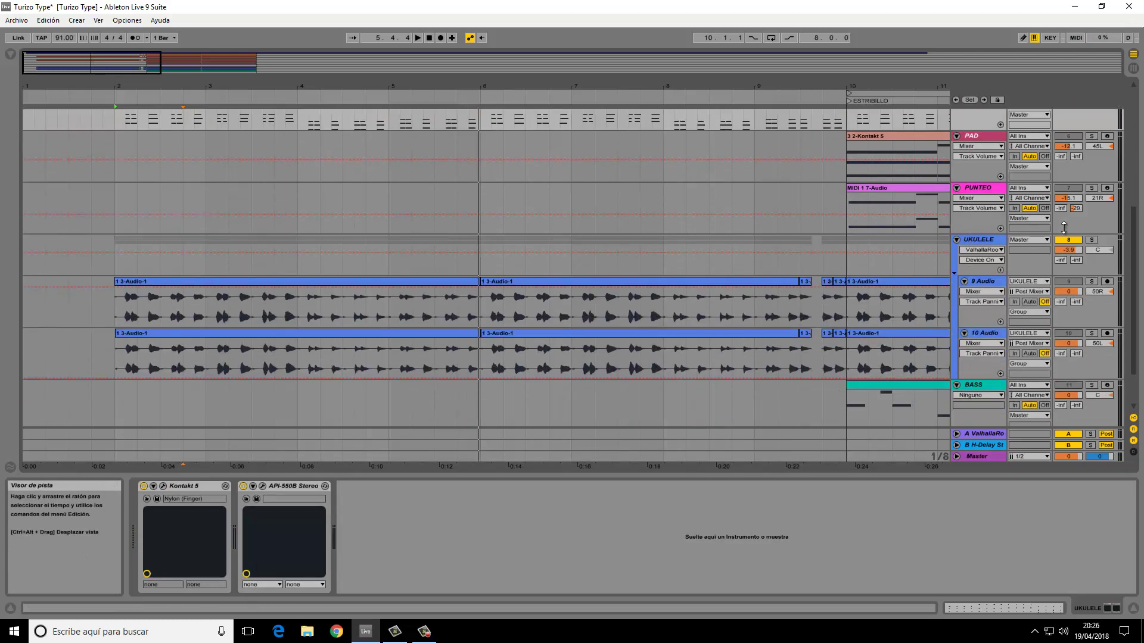
{"action": "left_click", "coordinate": [1092, 240]}
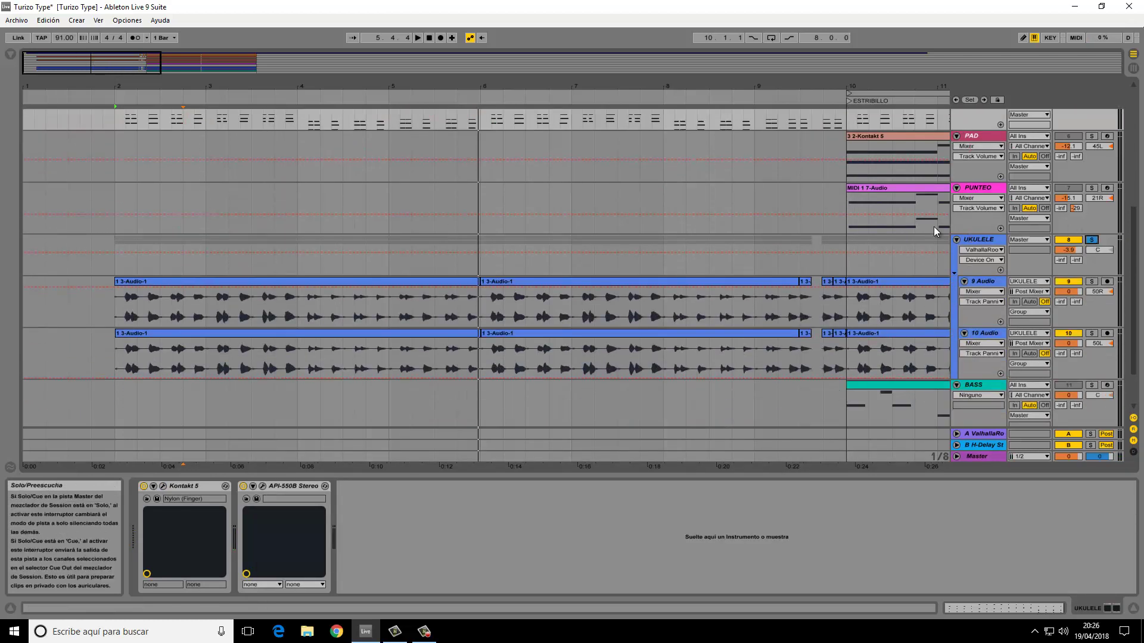
{"action": "left_click", "coordinate": [101, 98]}
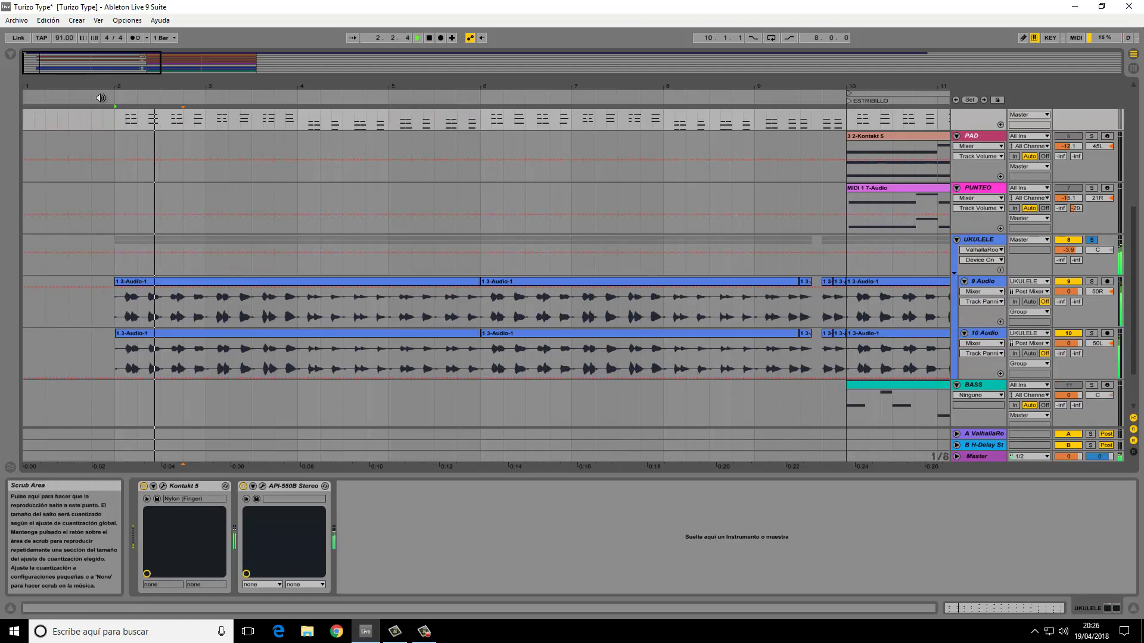
{"action": "key", "text": "ctrl+t"}
{"action": "key", "text": "ctrl+alt+l"}
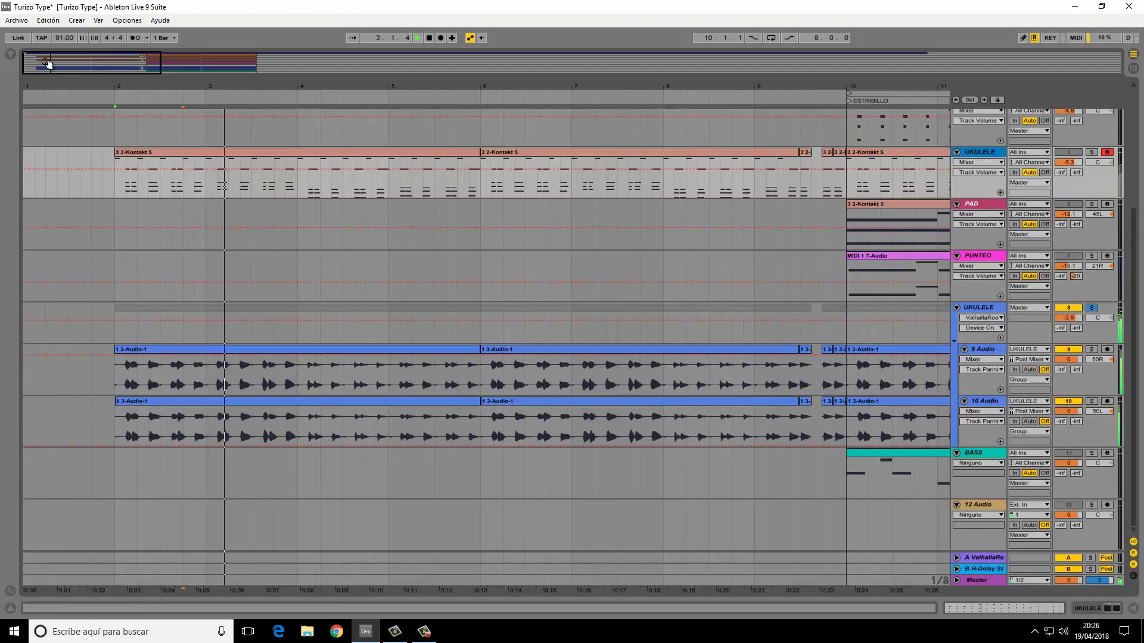
Stop playback and closely compare the start positions of the first 9 Audio and 10 Audio clips around bar 2
{"action": "left_click_drag", "start_coordinate": [36, 60], "coordinate": [31, 66]}
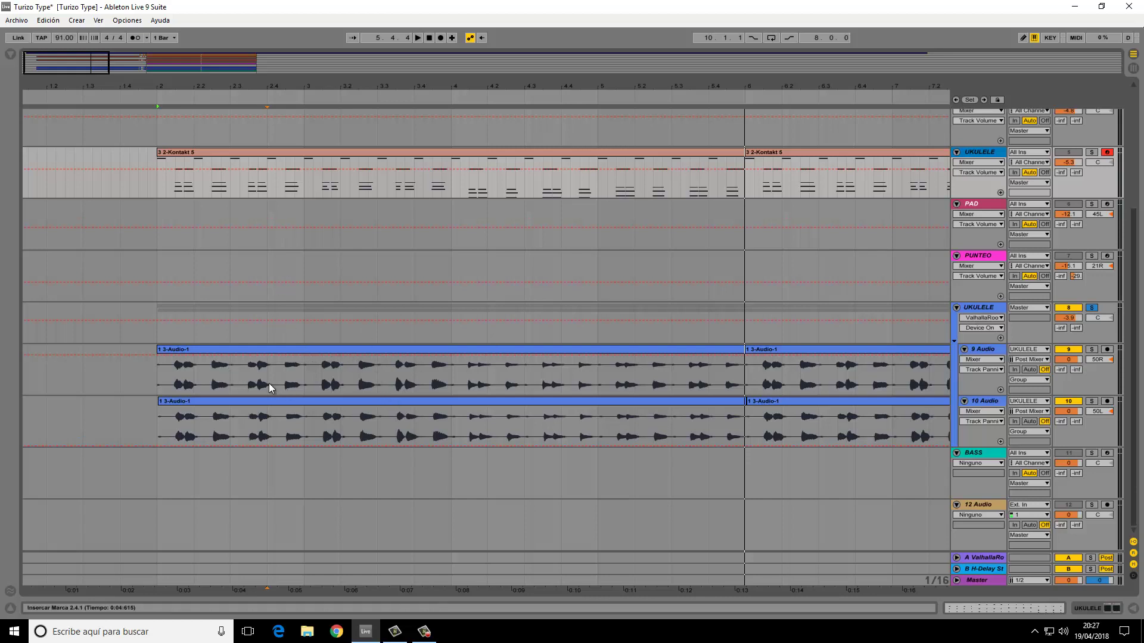
{"action": "left_click_drag", "start_coordinate": [33, 66], "coordinate": [34, 77]}
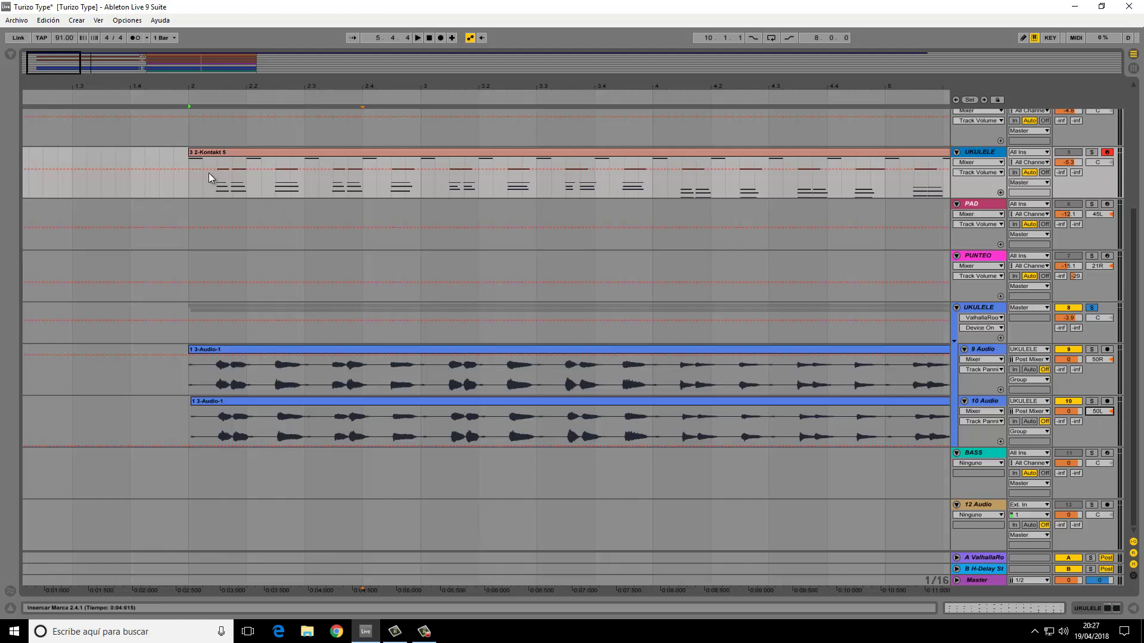
{"action": "left_click_drag", "start_coordinate": [38, 61], "coordinate": [41, 70]}
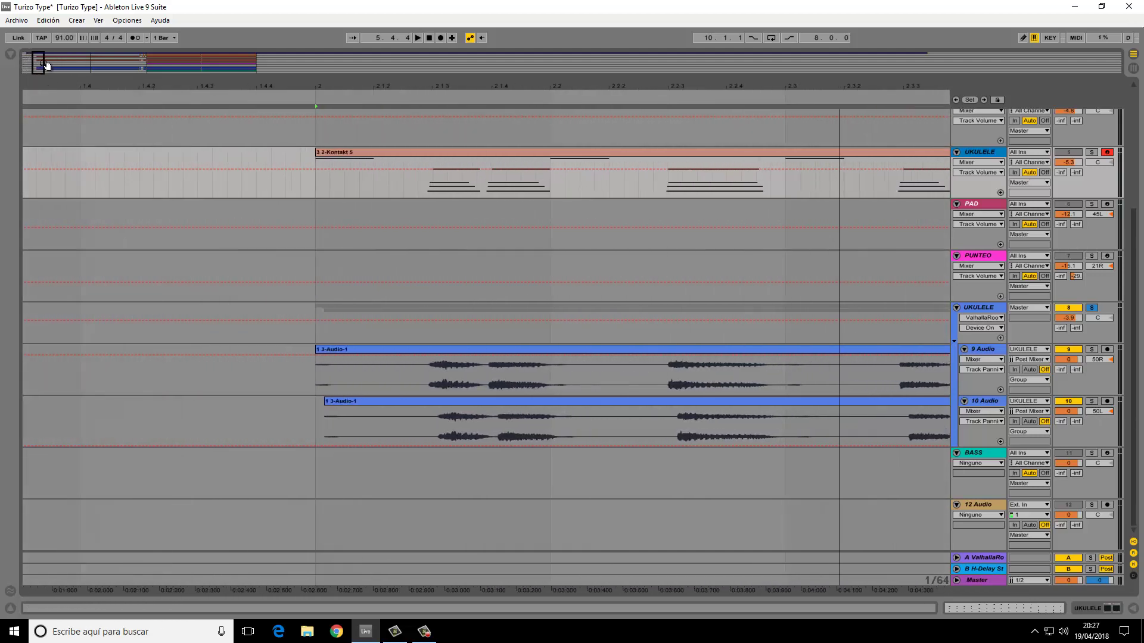
{"action": "left_click", "coordinate": [392, 362]}
{"action": "key", "text": "plus"}
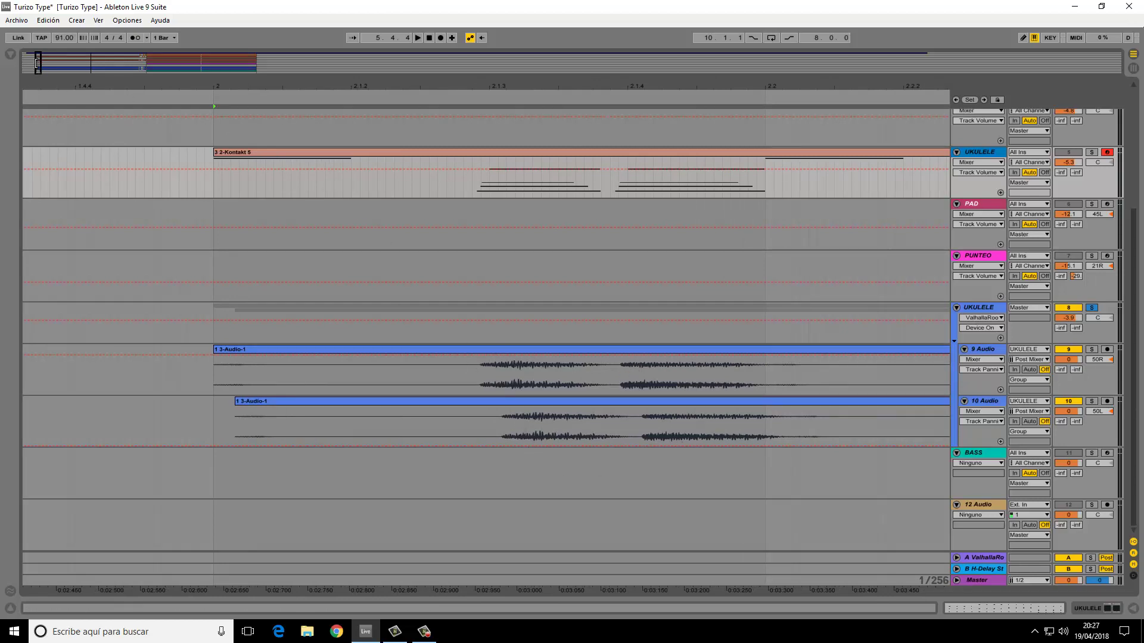
Play the soloed UKULELE group again from bar 2 and stop playback at bar 6
{"action": "left_click_drag", "start_coordinate": [37, 63], "coordinate": [130, 91]}
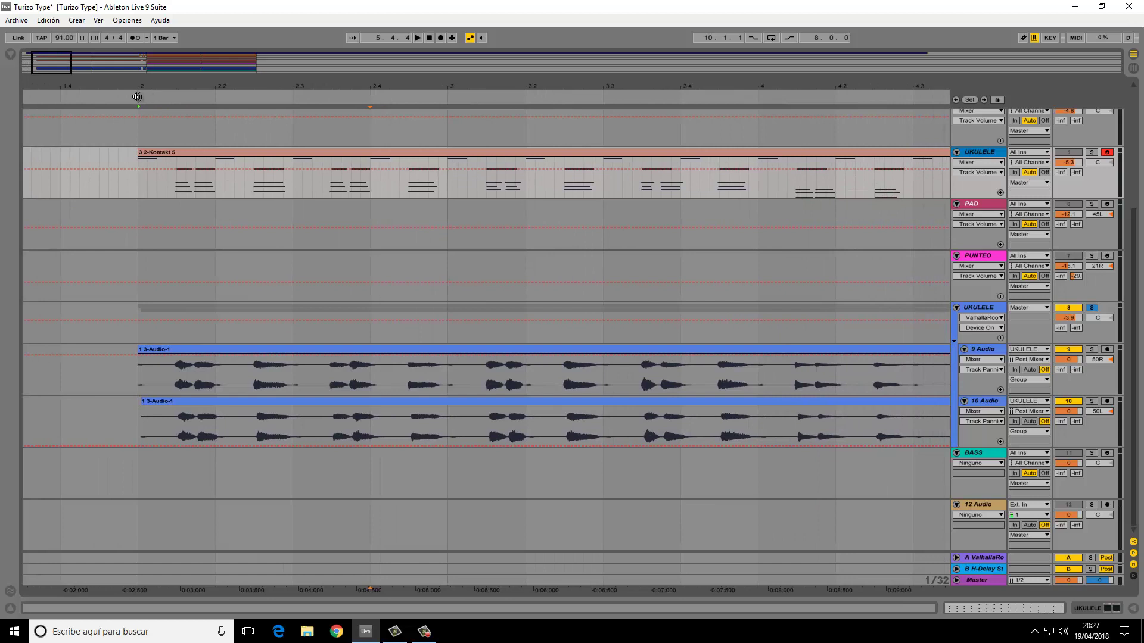
{"action": "left_click", "coordinate": [135, 96]}
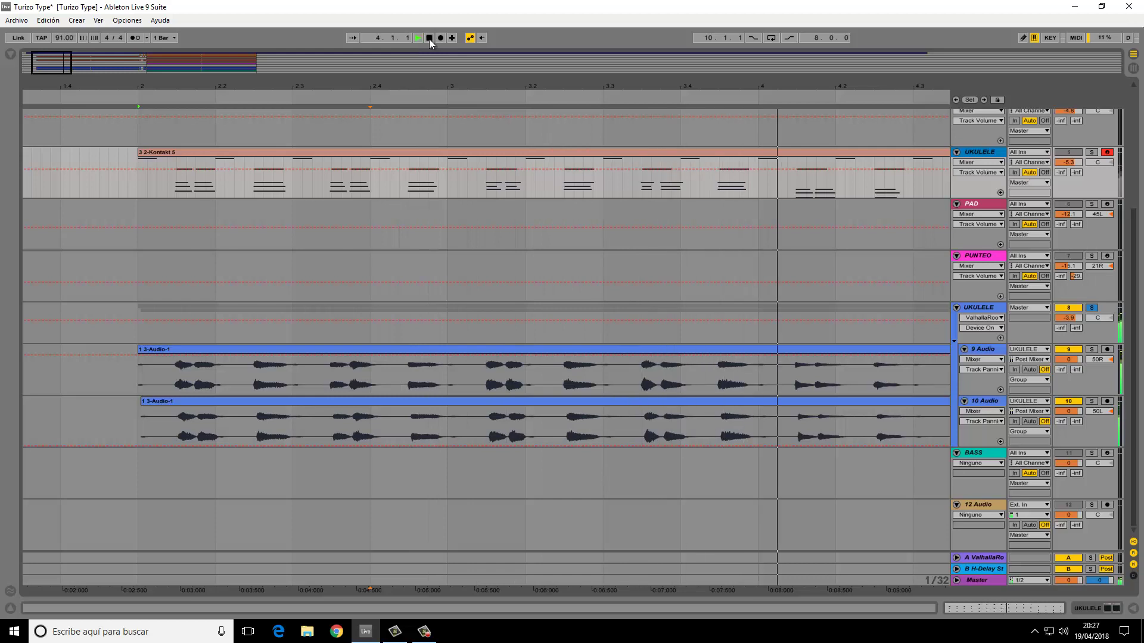
{"action": "left_click_drag", "start_coordinate": [185, 59], "coordinate": [207, 75]}
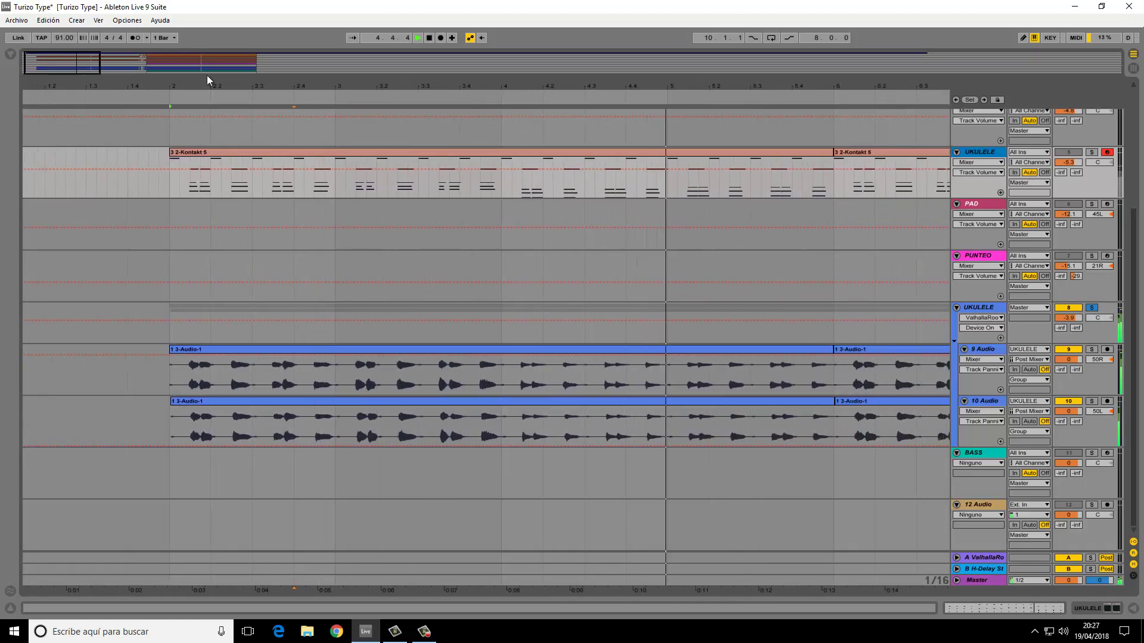
{"action": "left_click", "coordinate": [430, 38]}
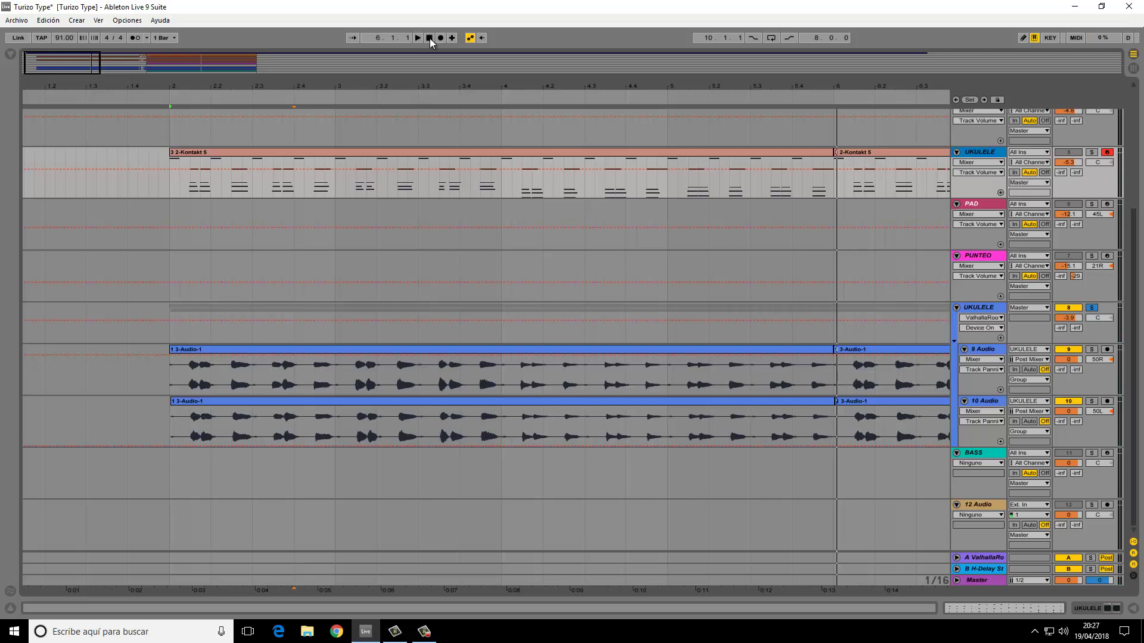
Show the UKULELE group's device chain, bypass all four effects, and play the dry sound from bar 2 to bar 4
{"action": "double_click", "coordinate": [988, 314]}
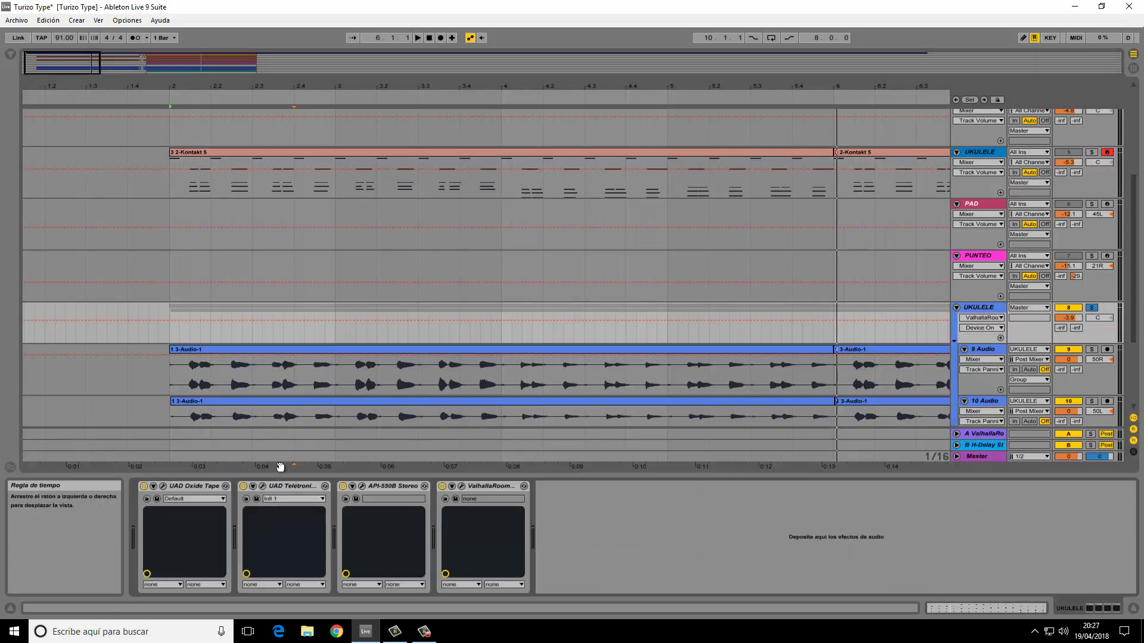
{"action": "left_click", "coordinate": [442, 486]}
{"action": "left_click", "coordinate": [387, 486]}
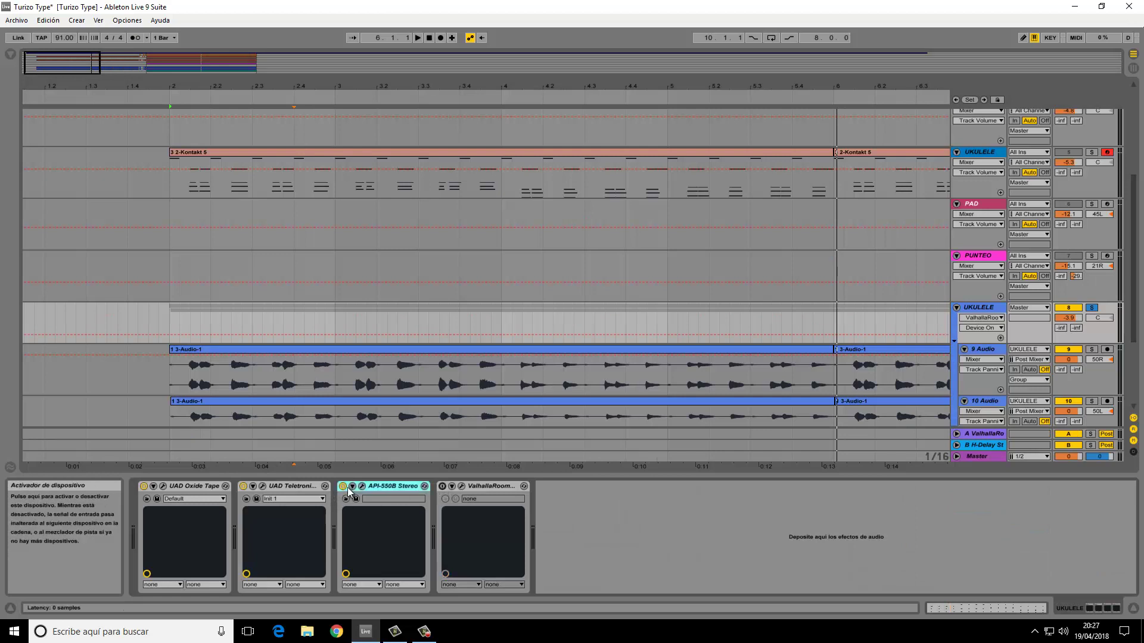
{"action": "left_click", "coordinate": [343, 486]}
{"action": "left_click", "coordinate": [243, 486]}
{"action": "left_click", "coordinate": [144, 486]}
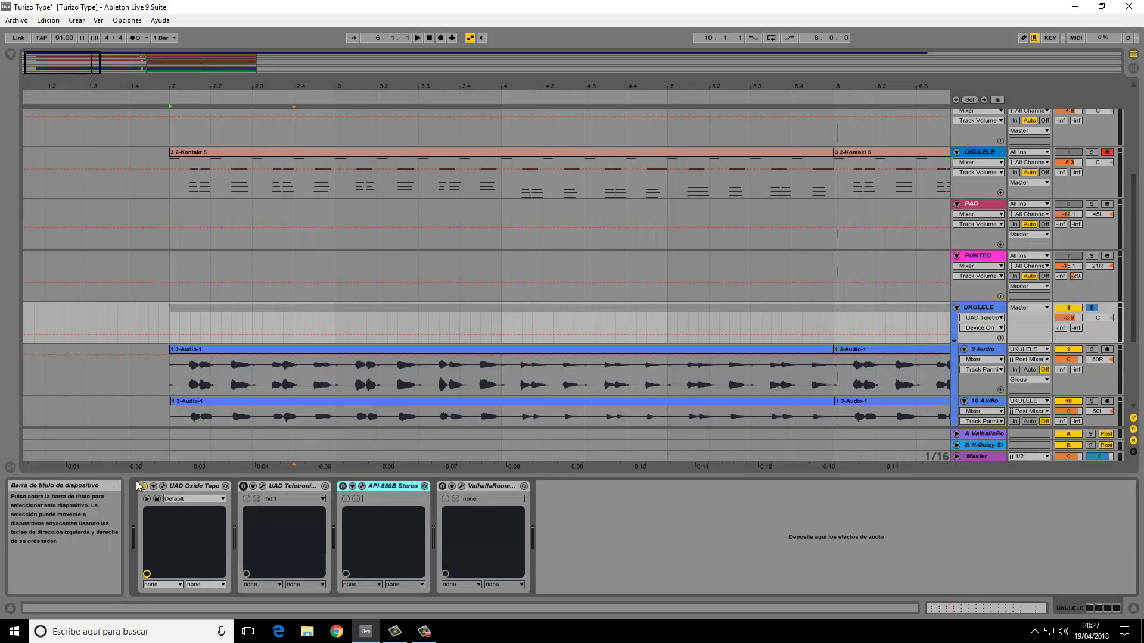
{"action": "left_click", "coordinate": [163, 98]}
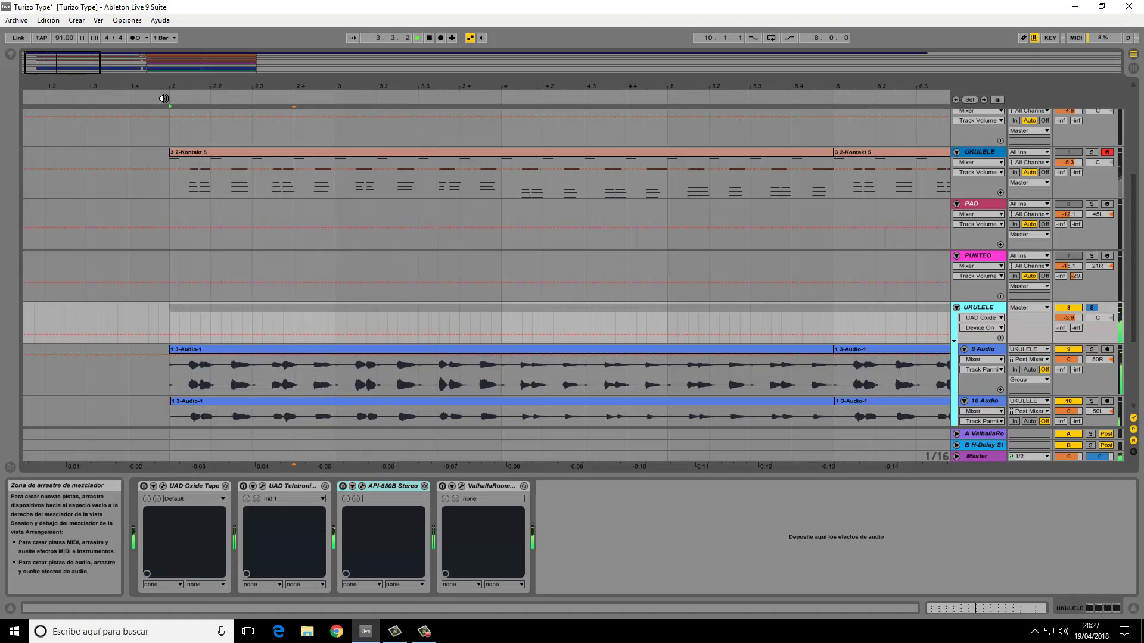
{"action": "key", "text": "space"}
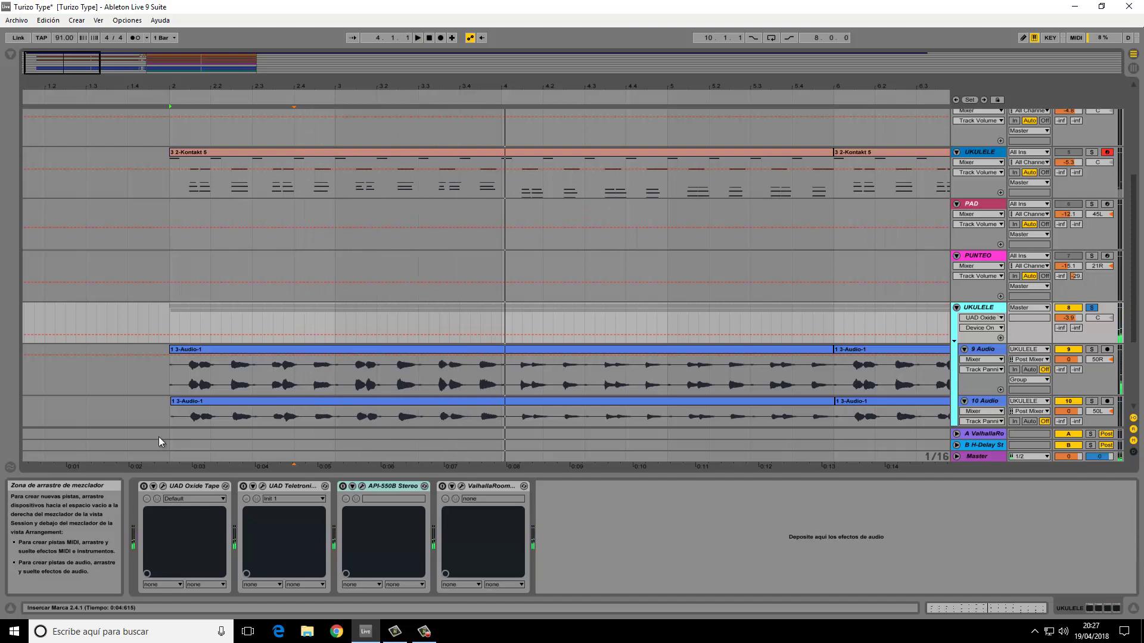
Reactivate the UAD Oxide Tape effect on the UKULELE group, view its settings, and close its window
{"action": "left_click", "coordinate": [164, 486]}
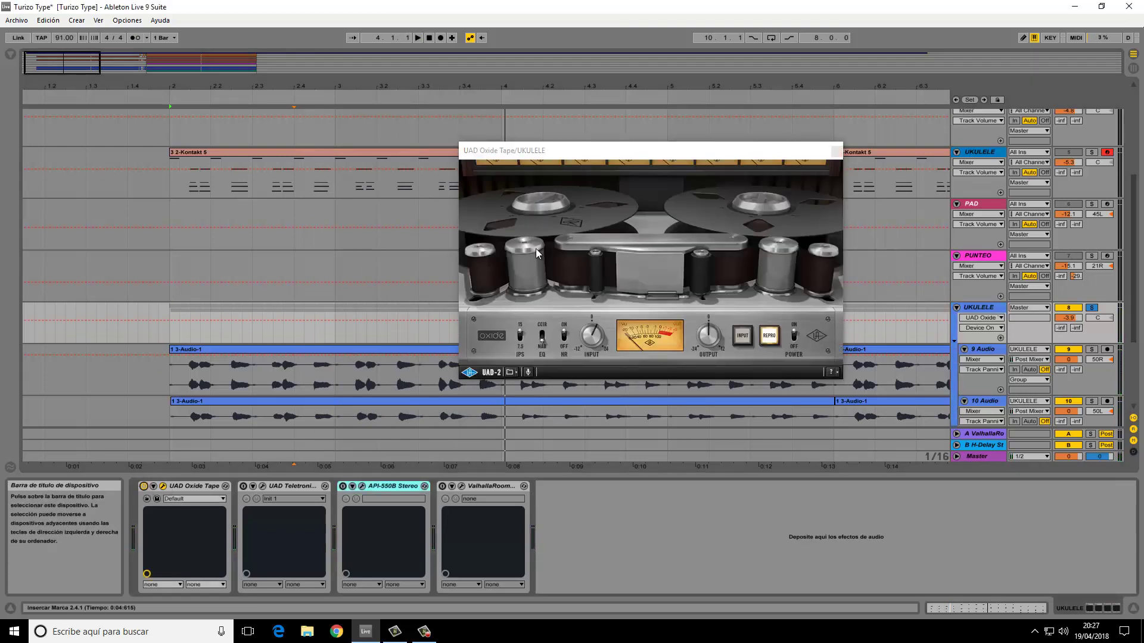
{"action": "left_click_drag", "start_coordinate": [526, 156], "coordinate": [539, 176]}
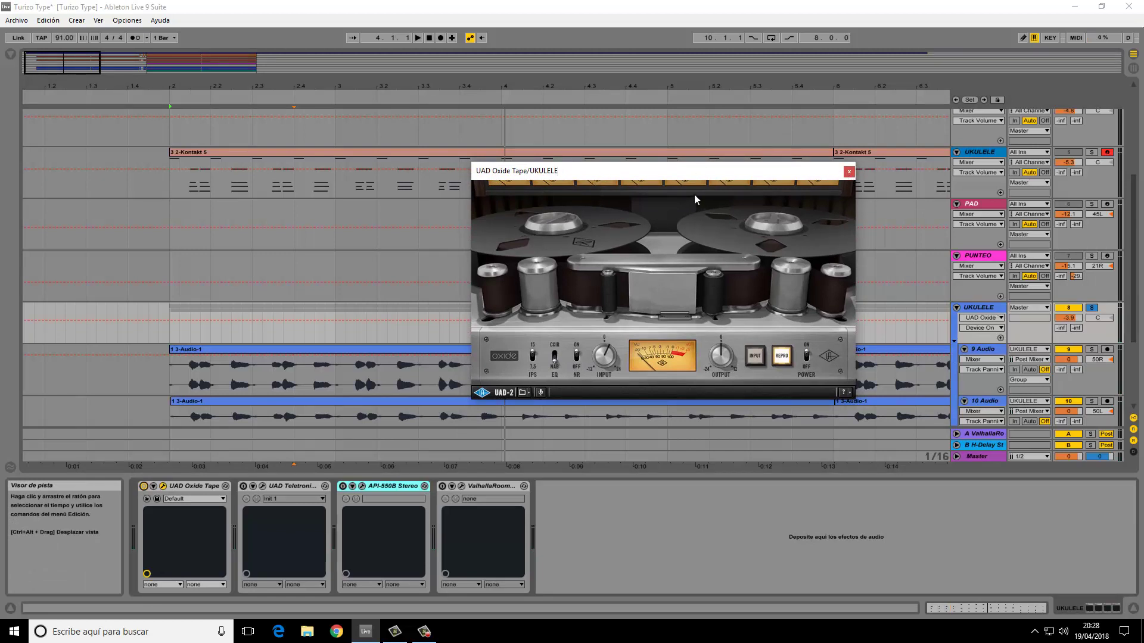
{"action": "left_click", "coordinate": [849, 172]}
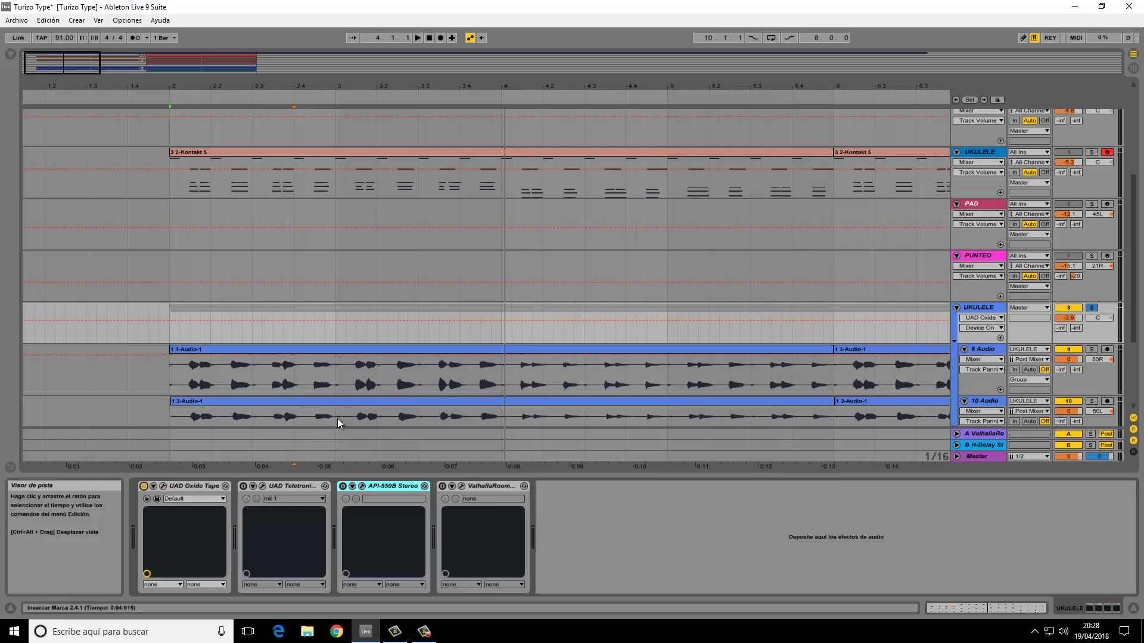
Reactivate the UAD Teletronix LA-2A and view its settings, temporarily enlarging the 9 Audio track to show its waveform peaks
{"action": "scroll", "coordinate": [554, 365], "scroll_direction": "down", "scroll_amount": 3}
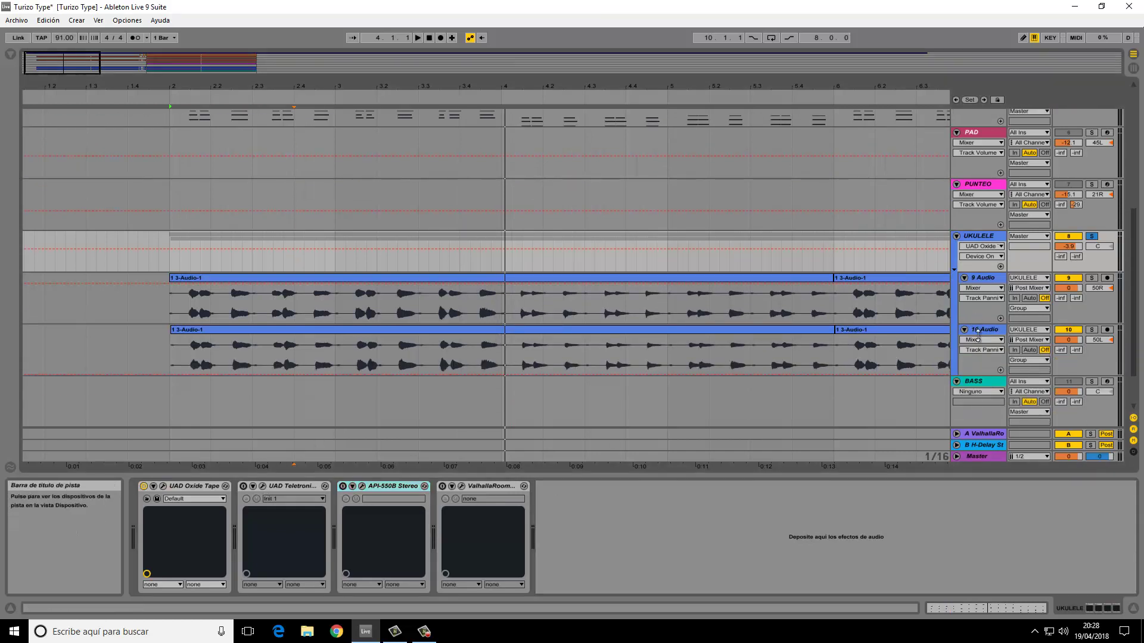
{"action": "left_click_drag", "start_coordinate": [978, 327], "coordinate": [978, 377]}
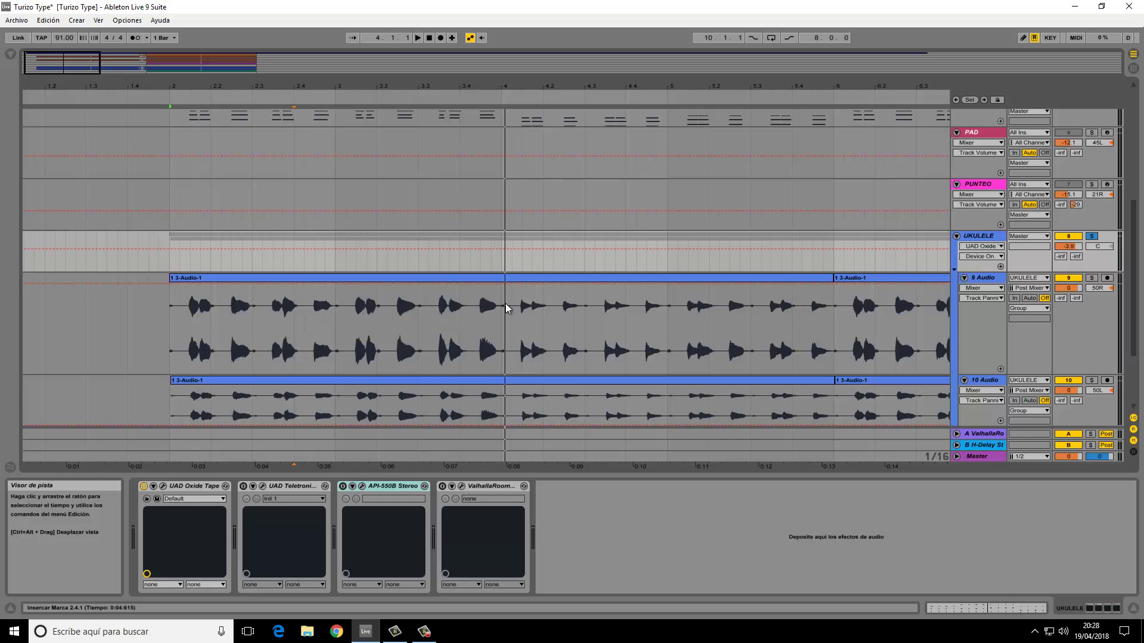
{"action": "left_click", "coordinate": [262, 486]}
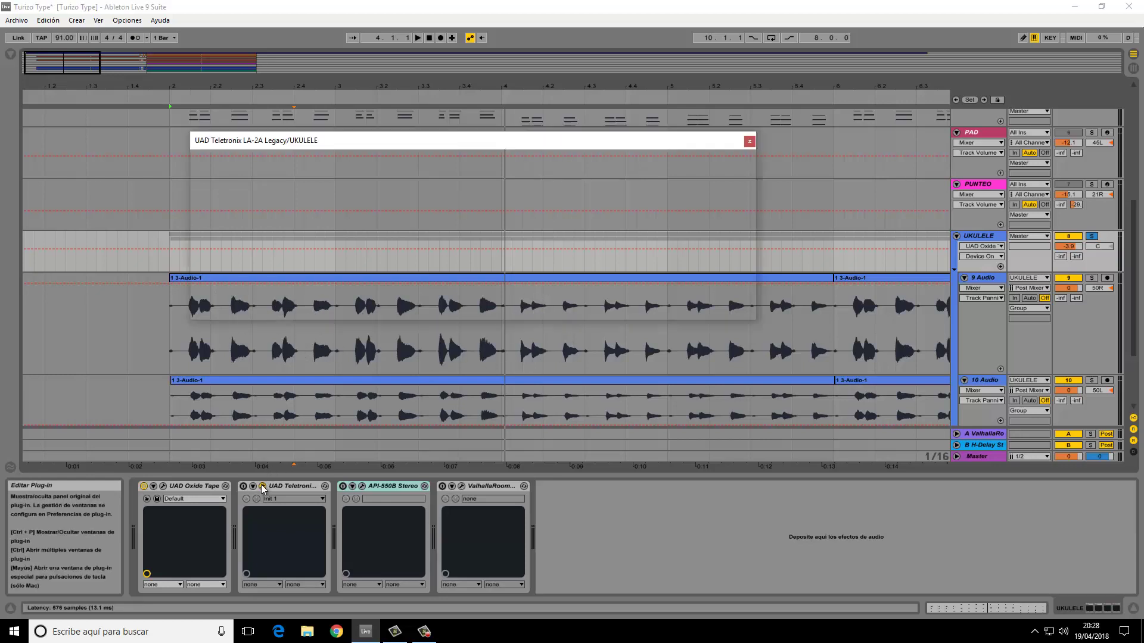
{"action": "left_click_drag", "start_coordinate": [368, 140], "coordinate": [545, 245]}
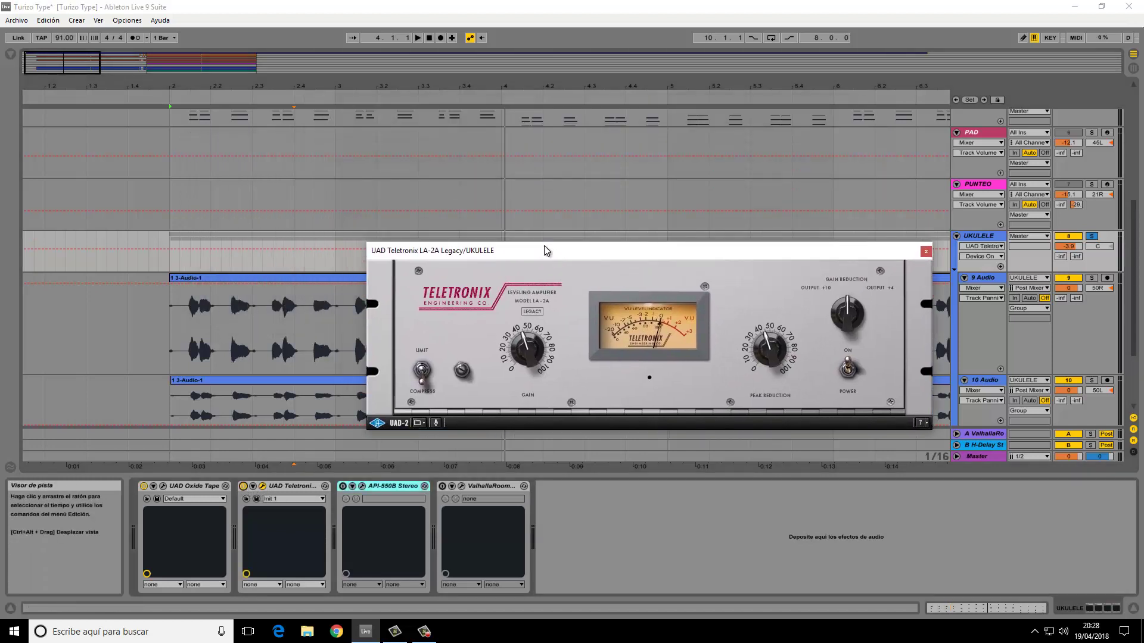
{"action": "left_click", "coordinate": [926, 251]}
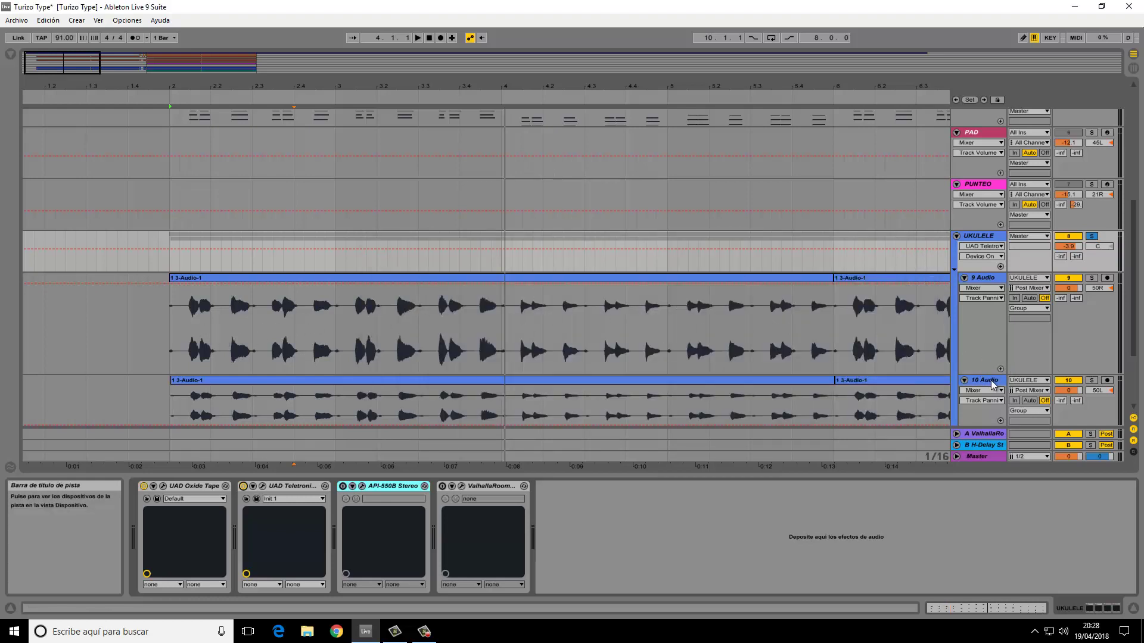
{"action": "left_click_drag", "start_coordinate": [992, 375], "coordinate": [992, 325]}
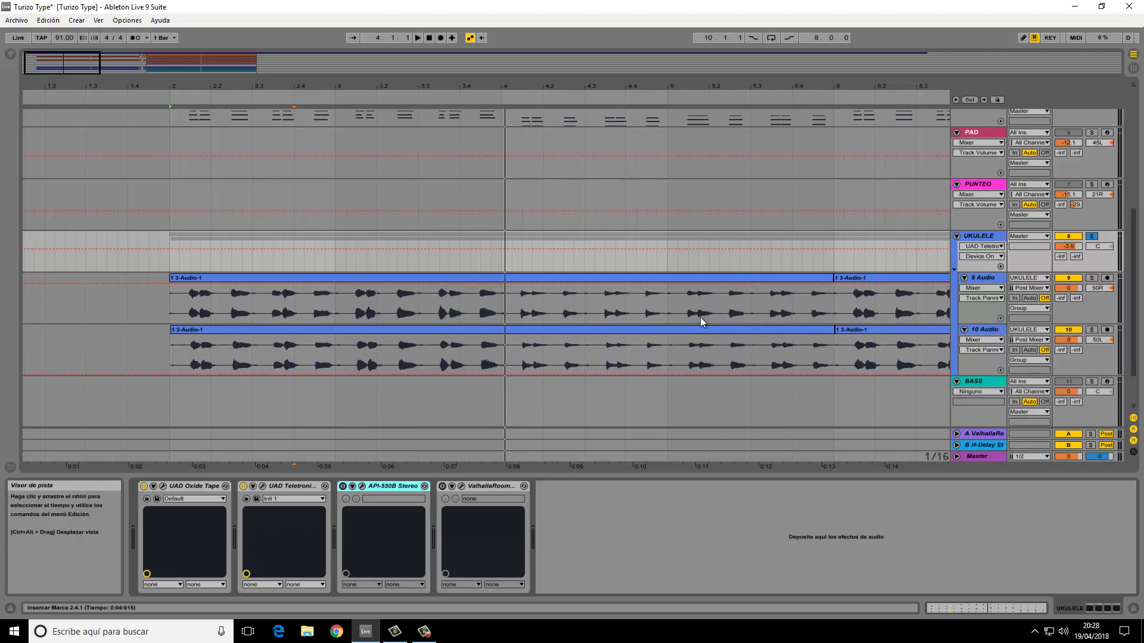
Reactivate the API-550B Stereo equalizer on the UKULELE group, view its settings, and close its window
{"action": "left_click", "coordinate": [343, 486]}
{"action": "left_click_drag", "start_coordinate": [566, 146], "coordinate": [683, 118]}
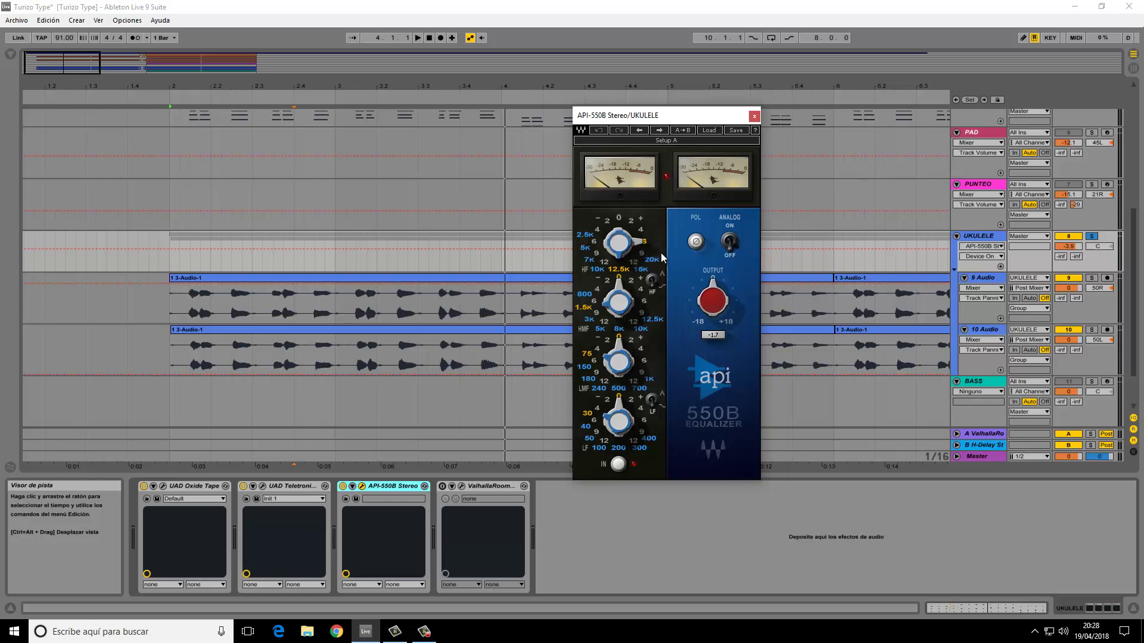
{"action": "left_click", "coordinate": [754, 117]}
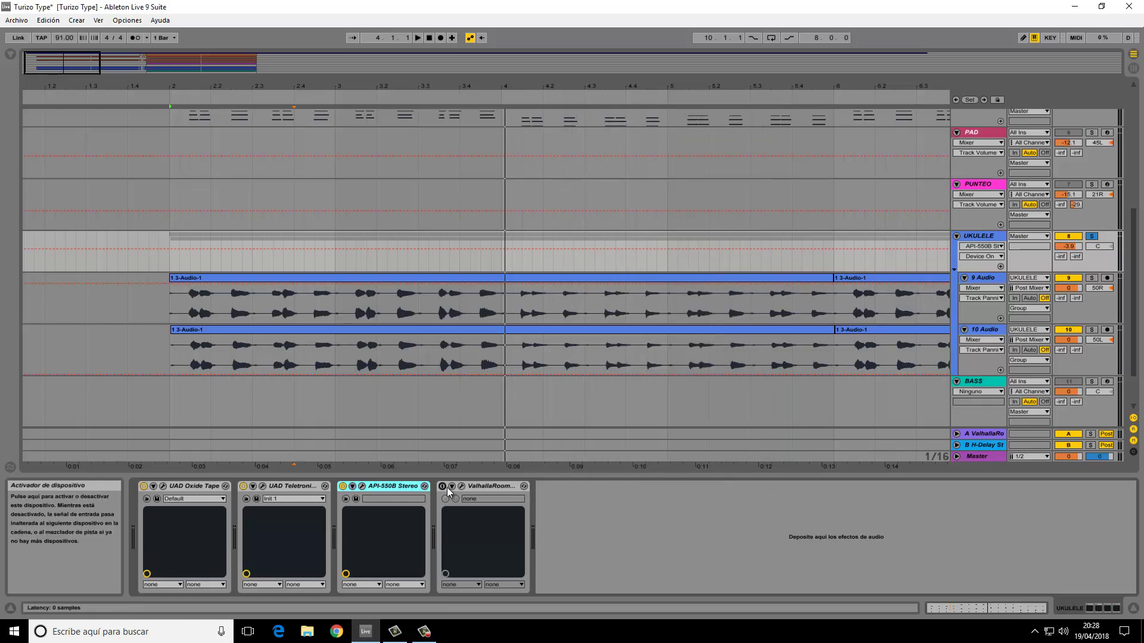
Play the UKULELE group from bar 2 without ValhallaRoom, then reactivate the reverb and play the same passage again
{"action": "left_click", "coordinate": [160, 94]}
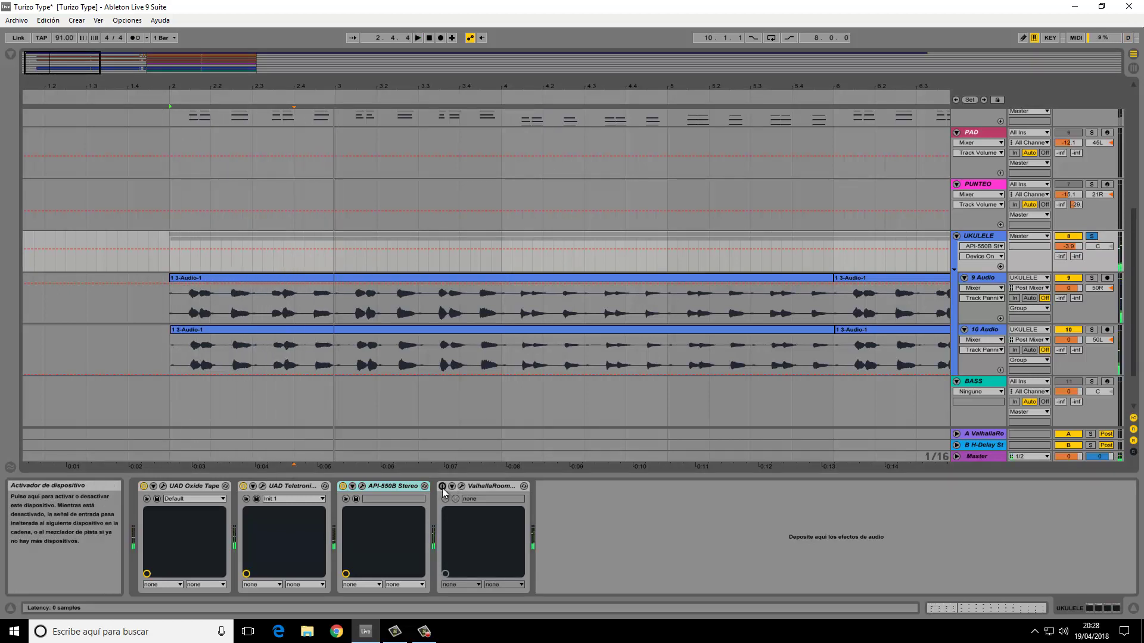
{"action": "left_click", "coordinate": [443, 486]}
{"action": "left_click", "coordinate": [168, 97]}
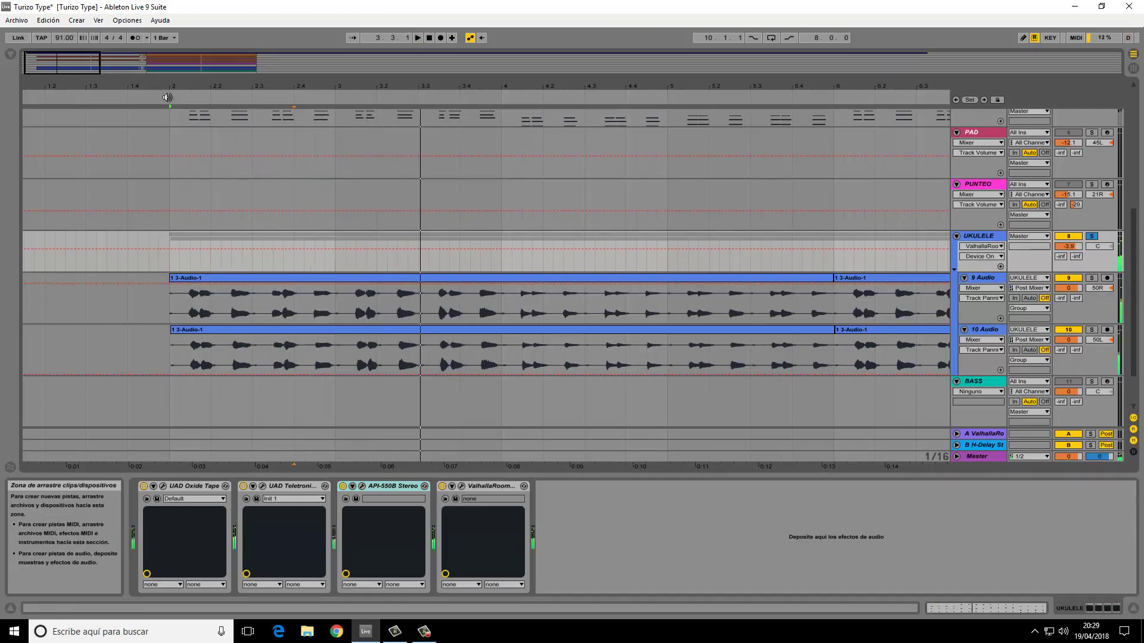
Hide the device view, unsolo the UKULELE group, play all tracks together from bar 2, and stop at bar 6
{"action": "left_click", "coordinate": [1134, 610]}
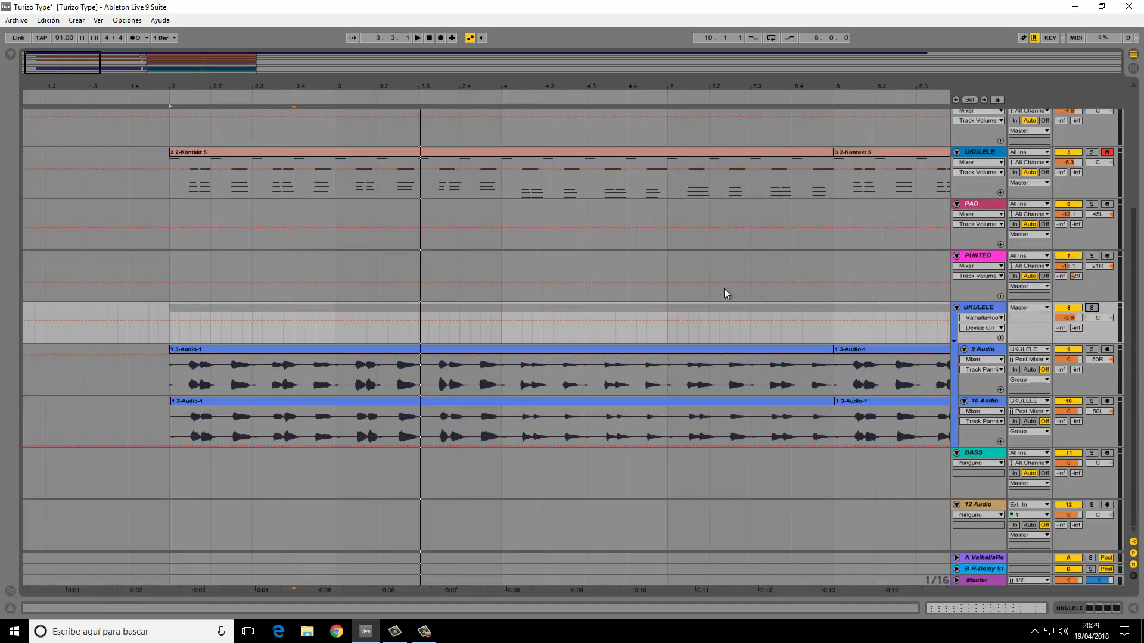
{"action": "scroll", "coordinate": [533, 305], "scroll_direction": "up", "scroll_amount": 5}
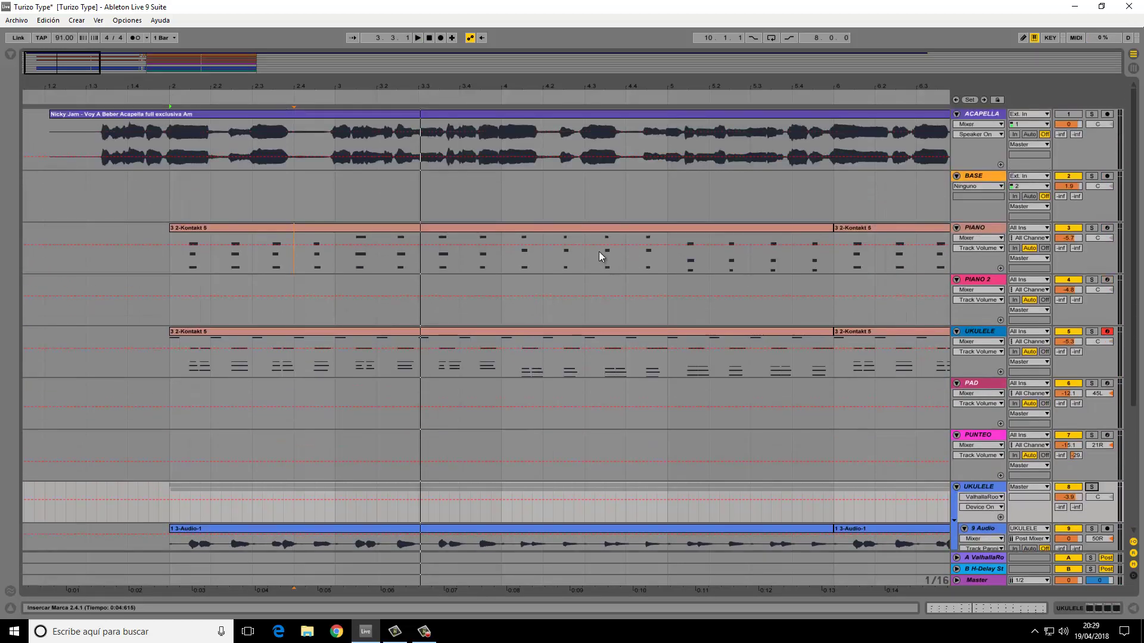
{"action": "left_click", "coordinate": [162, 99]}
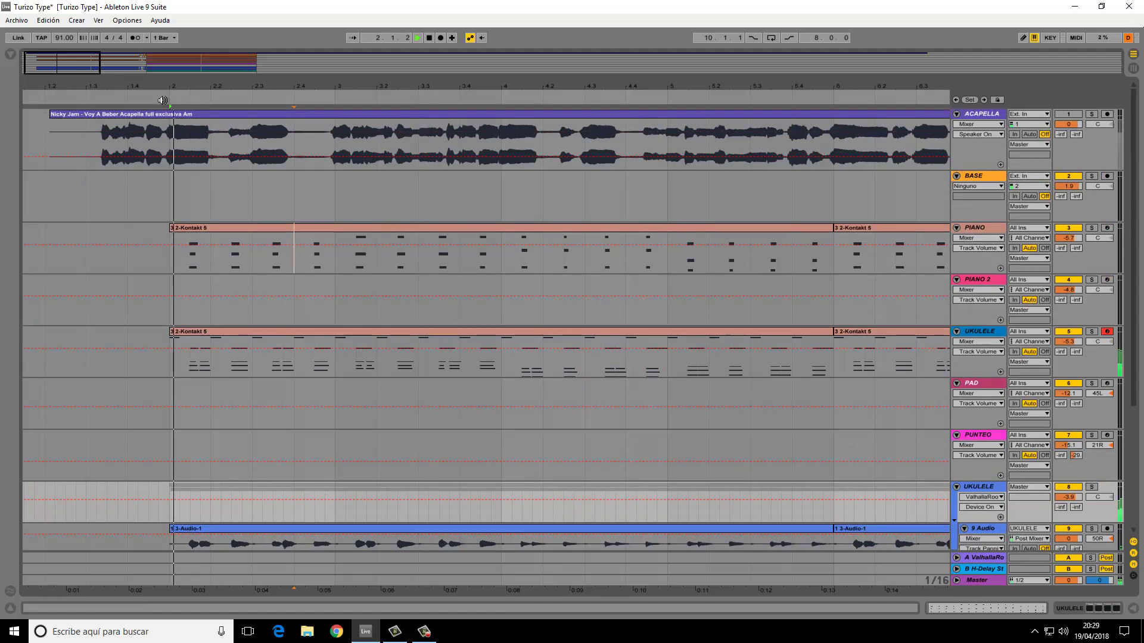
{"action": "left_click_drag", "start_coordinate": [160, 94], "coordinate": [103, 84]}
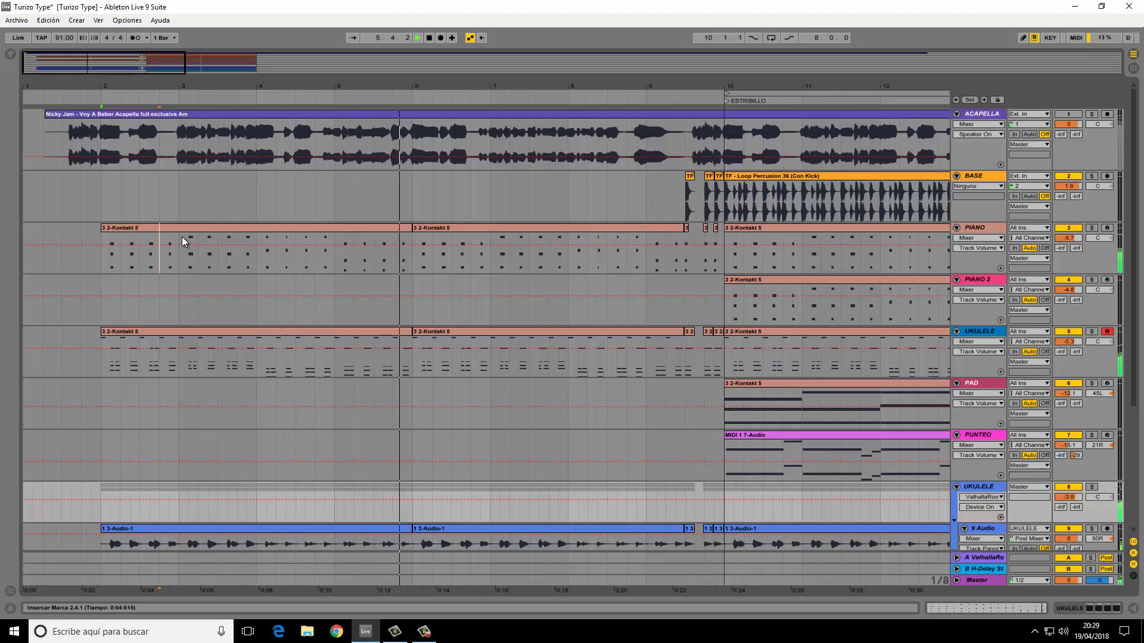
{"action": "key", "text": "space"}
Solo the PIANO 2 track and play the ESTRIBILLO section from bar 10
{"action": "left_click_drag", "start_coordinate": [105, 65], "coordinate": [206, 67]}
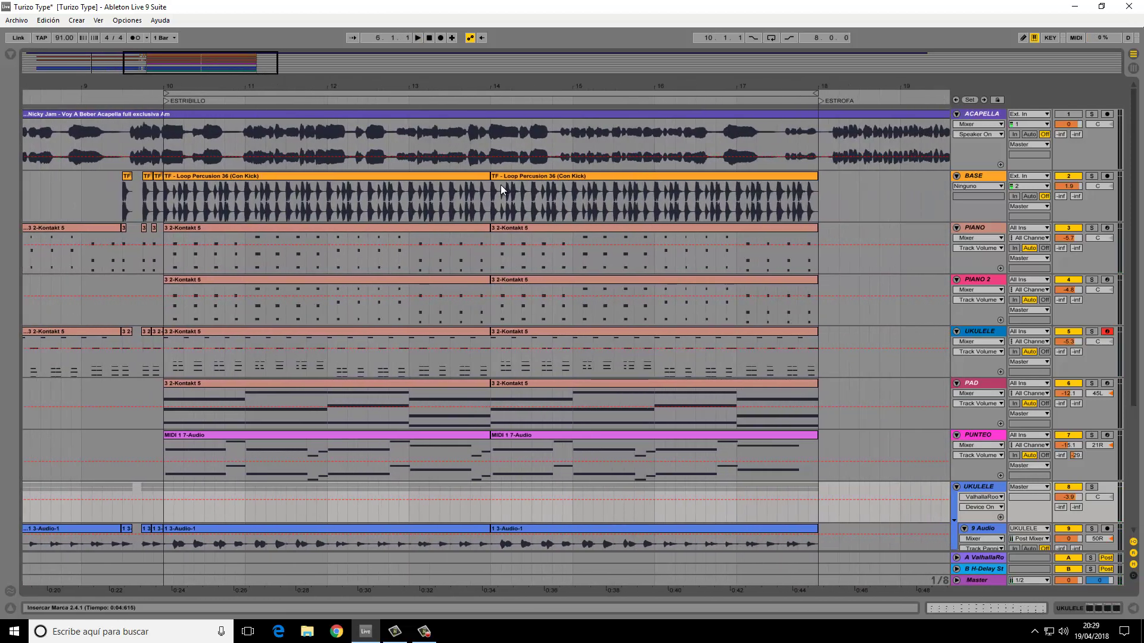
{"action": "key", "text": "ctrl+d"}
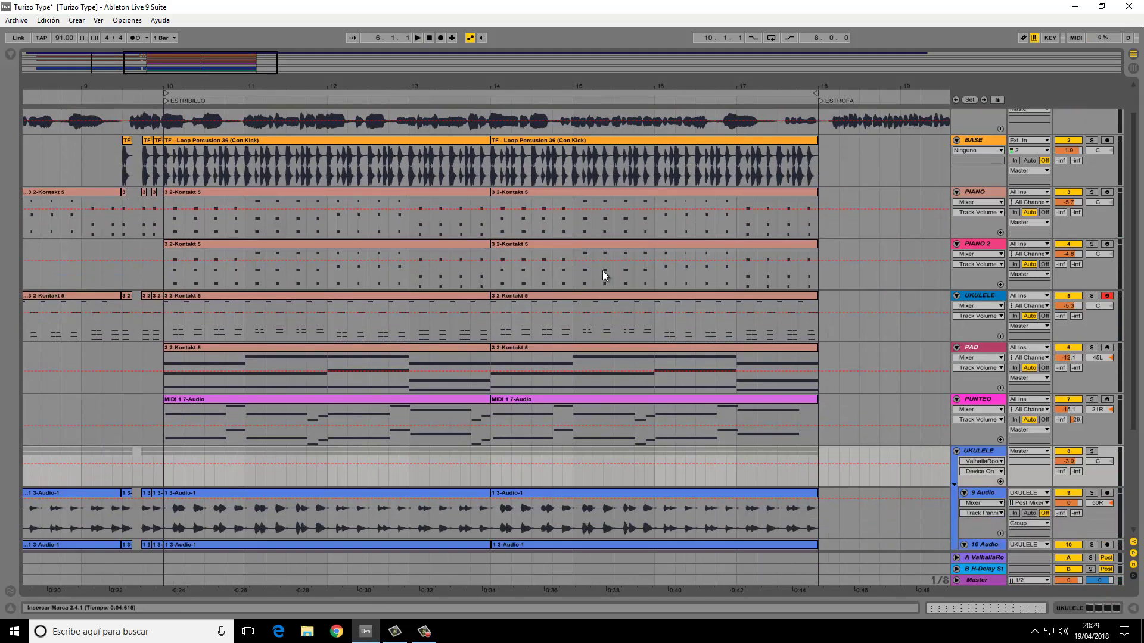
{"action": "left_click", "coordinate": [1091, 244]}
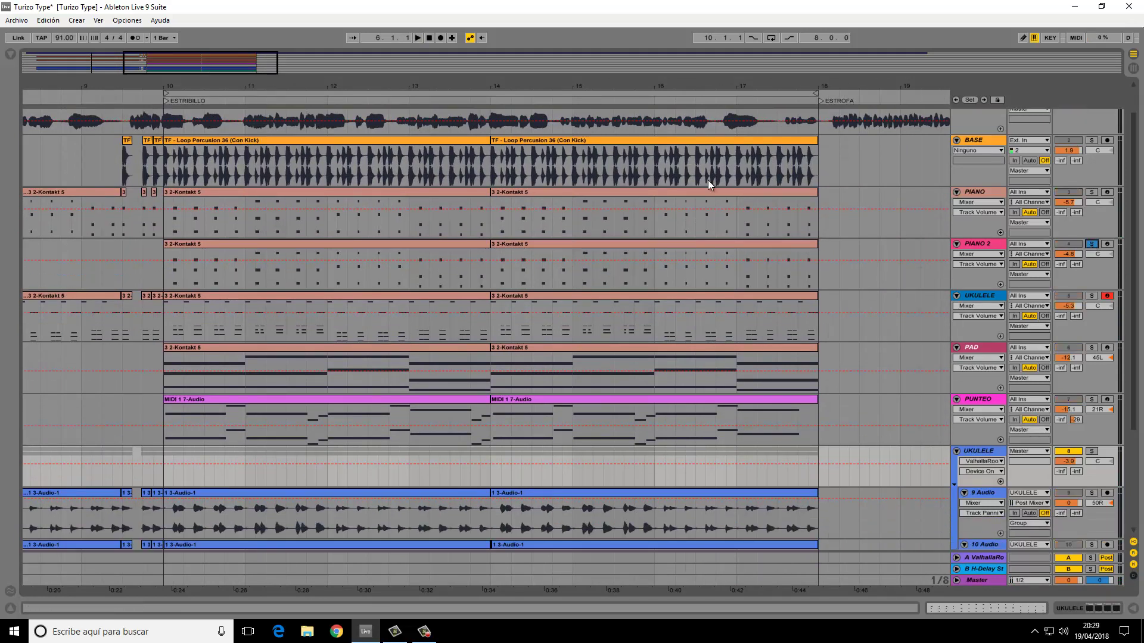
{"action": "left_click", "coordinate": [166, 99]}
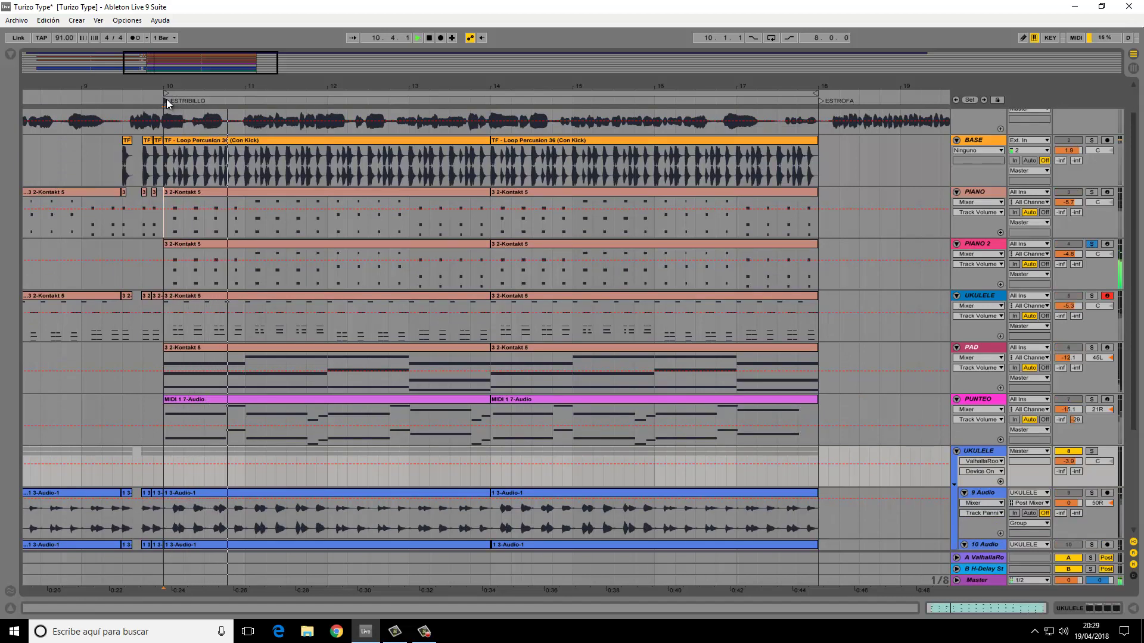
Show PIANO 2's device chain, view its TruePianos instrument during playback, and close the instrument window
{"action": "double_click", "coordinate": [977, 247]}
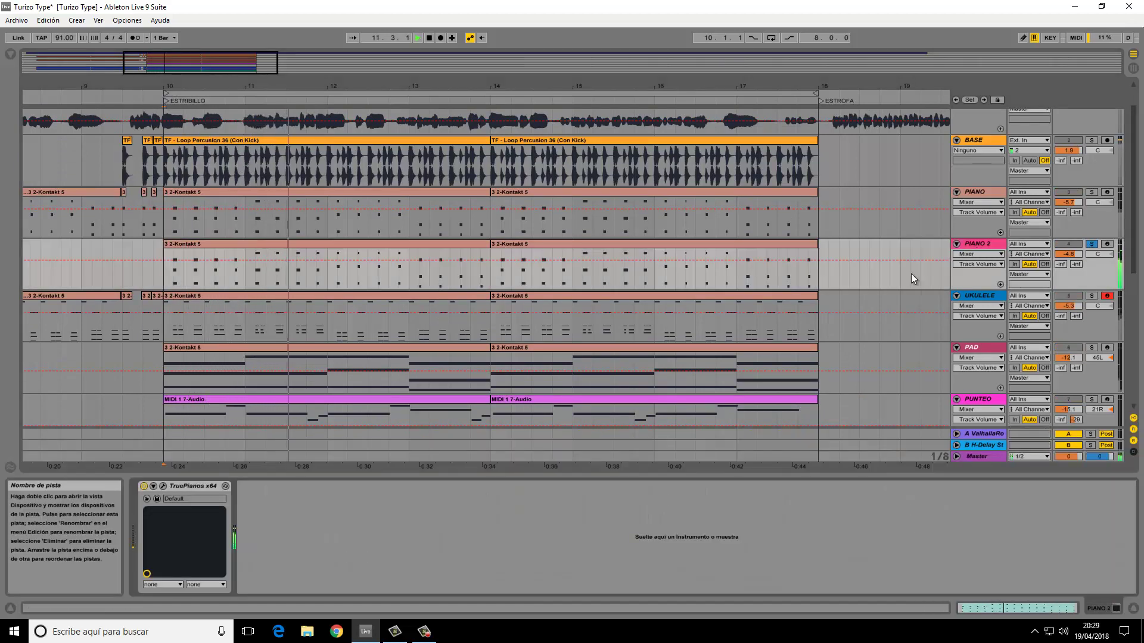
{"action": "left_click", "coordinate": [163, 486]}
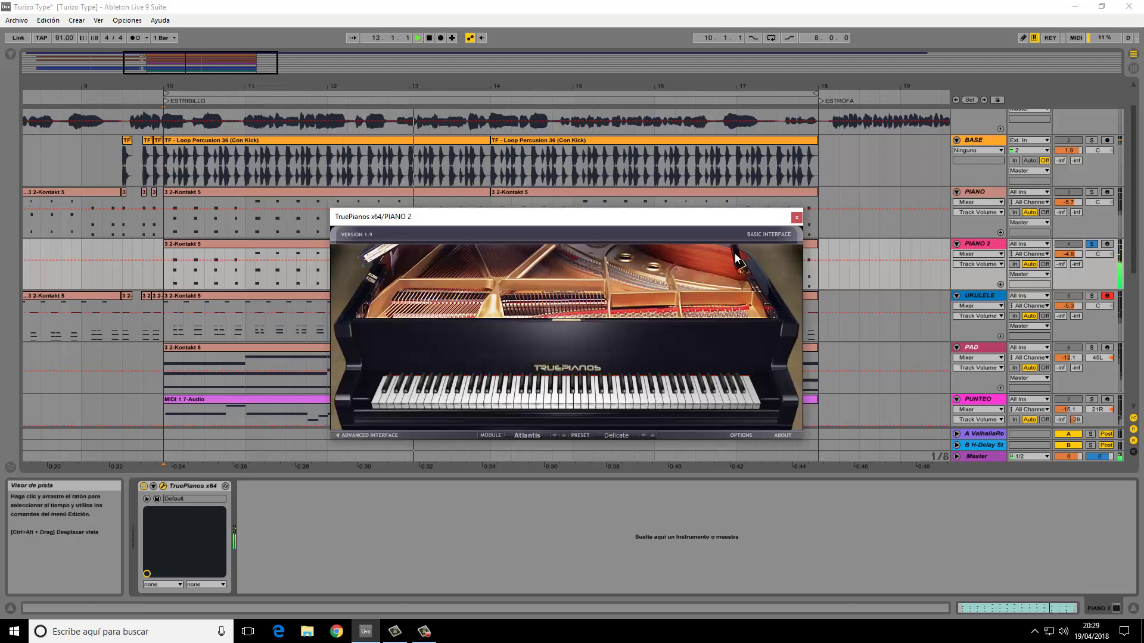
{"action": "left_click", "coordinate": [797, 218]}
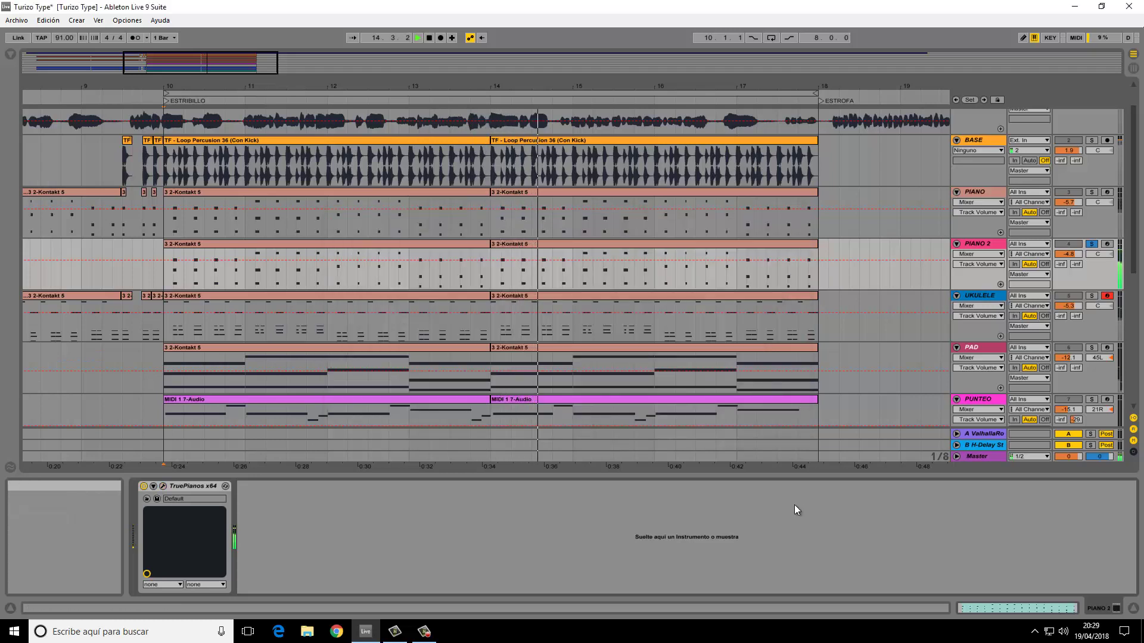
Compare the soloed PIANO and PIANO 2 tracks by switching between them, listen to both soloed together, and stop playback
{"action": "key", "text": "space"}
{"action": "left_click", "coordinate": [1091, 192]}
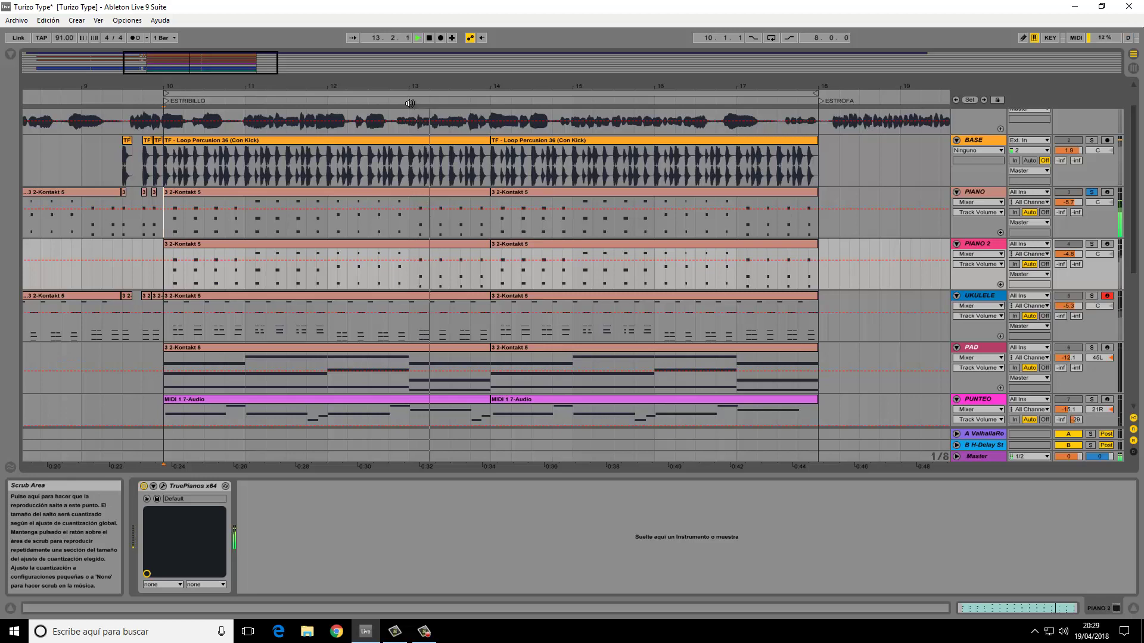
{"action": "left_click", "coordinate": [1091, 244]}
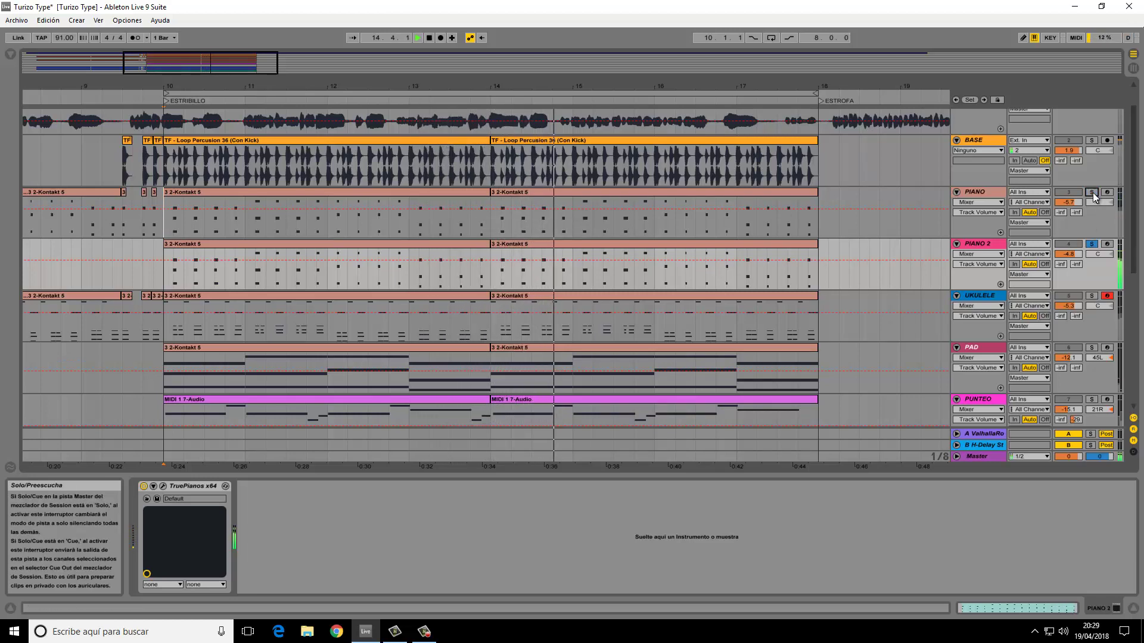
{"action": "left_click", "coordinate": [1092, 245]}
{"action": "left_click", "coordinate": [1092, 245]}
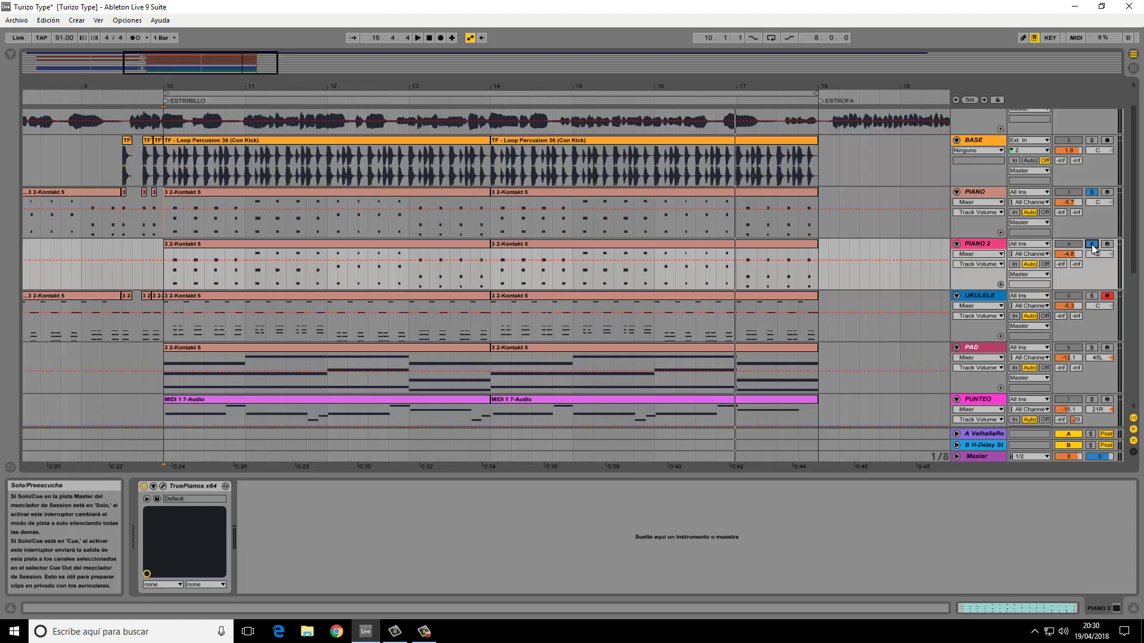
Solo the PAD track and play the ESTRIBILLO section from bar 10
{"action": "left_click_drag", "start_coordinate": [177, 60], "coordinate": [177, 69]}
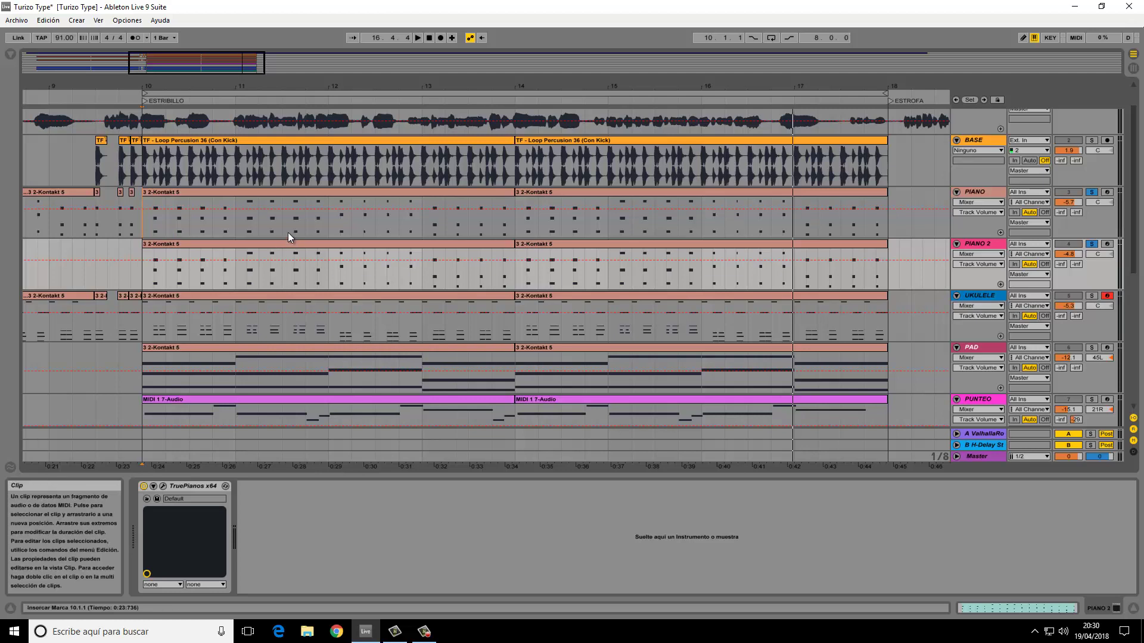
{"action": "scroll", "coordinate": [288, 232], "scroll_direction": "down", "scroll_amount": 2}
{"action": "scroll", "coordinate": [288, 233], "scroll_direction": "down", "scroll_amount": 1}
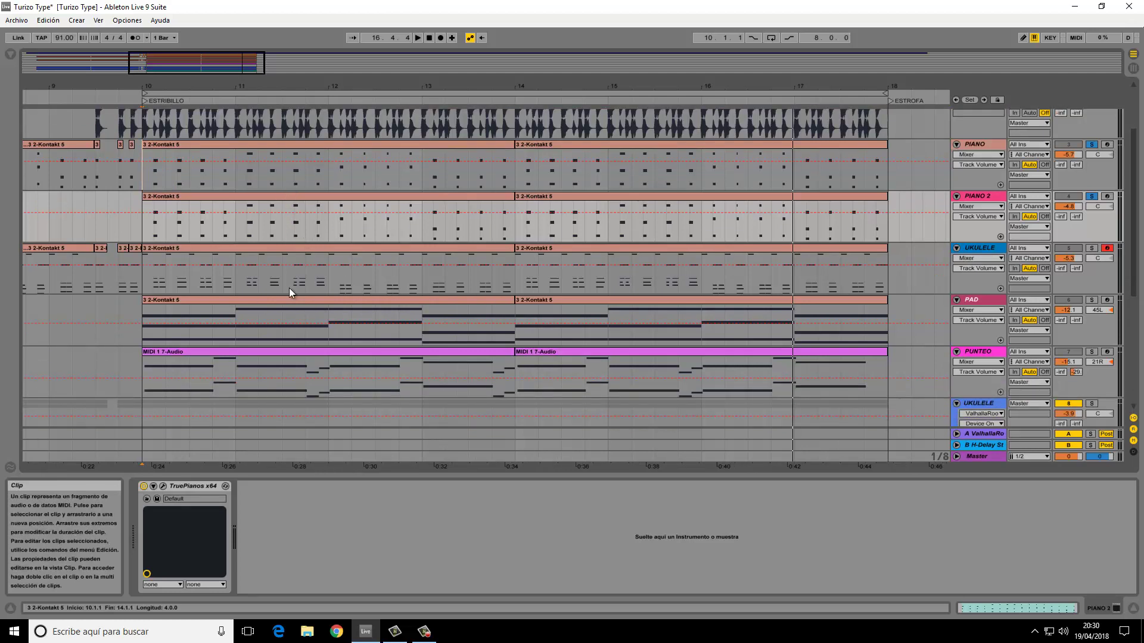
{"action": "scroll", "coordinate": [332, 292], "scroll_direction": "down", "scroll_amount": 3}
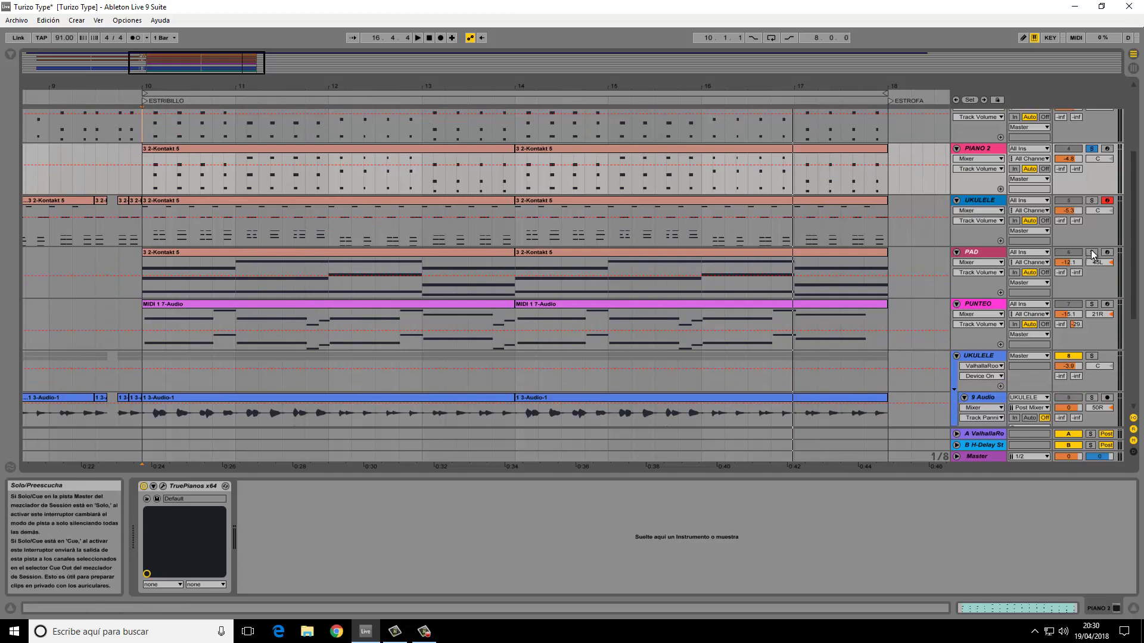
{"action": "left_click", "coordinate": [132, 97]}
{"action": "left_click_drag", "start_coordinate": [162, 60], "coordinate": [170, 66]}
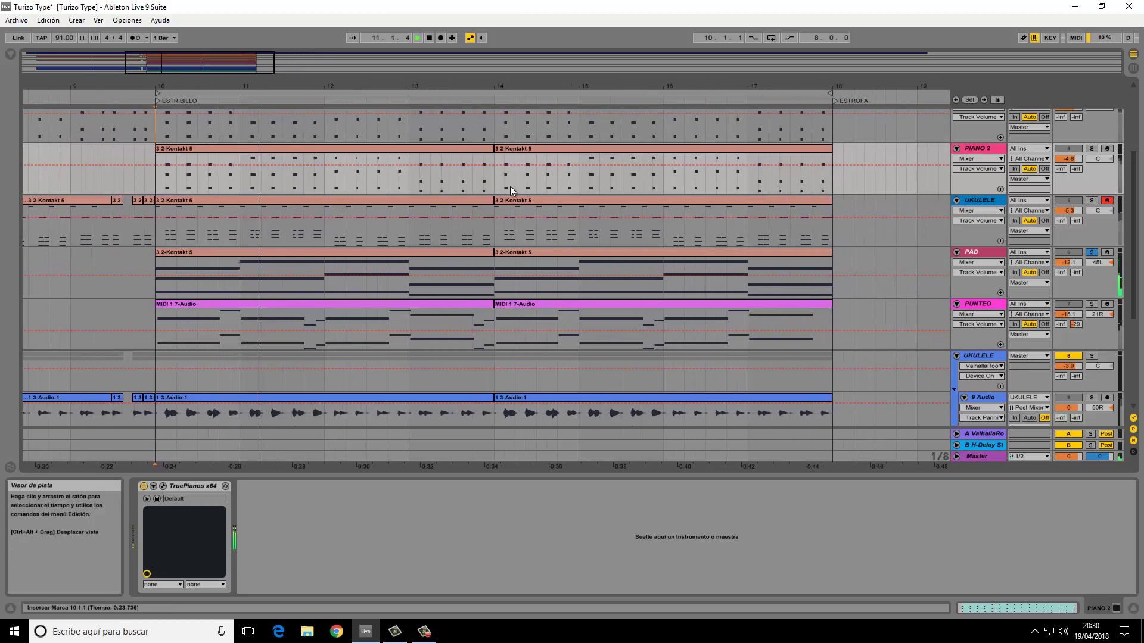
Centre the PAD track's panning and play it again from bar 10
{"action": "left_click", "coordinate": [1092, 262]}
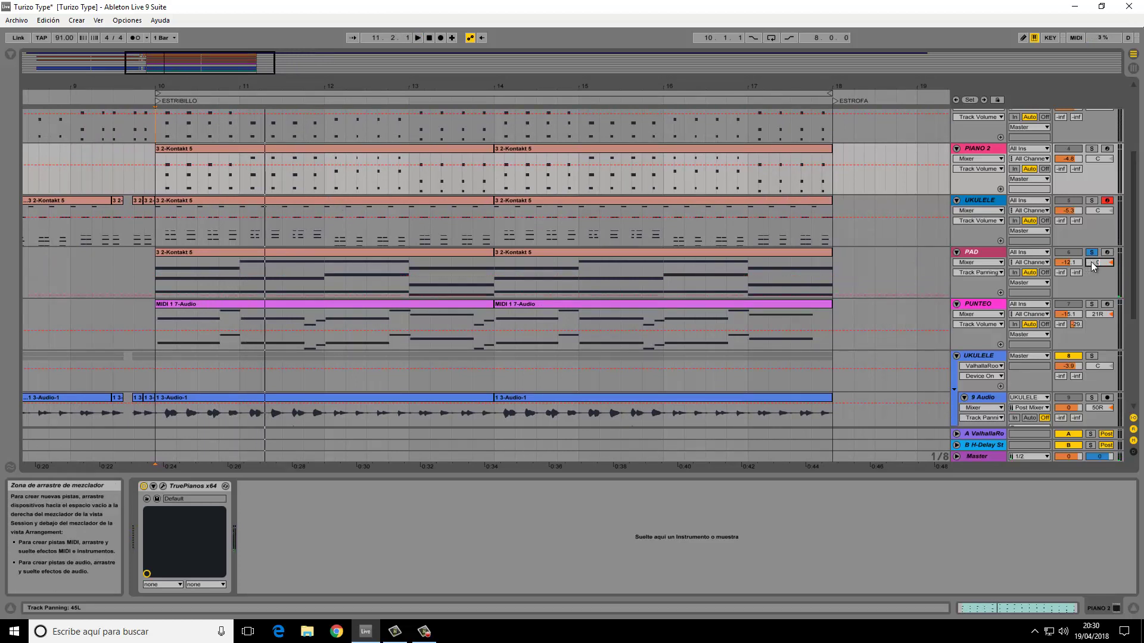
{"action": "left_click", "coordinate": [148, 96]}
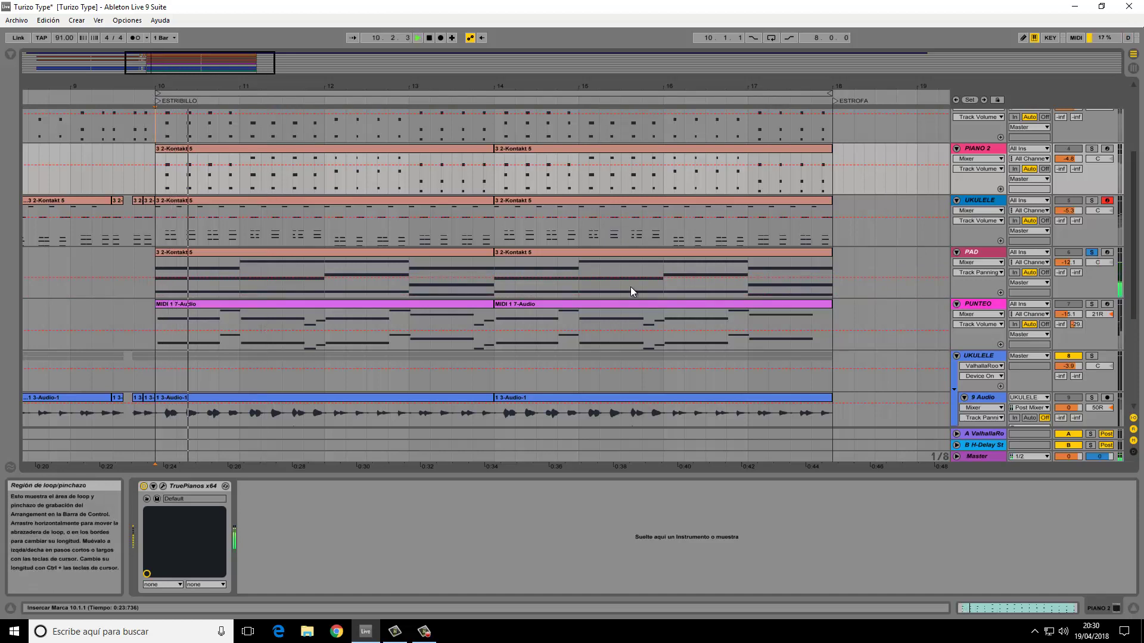
View the PAD track's Nexus instrument and its preset library with GT Nylon Guitar Chorus selected, and close the window
{"action": "left_click", "coordinate": [977, 253]}
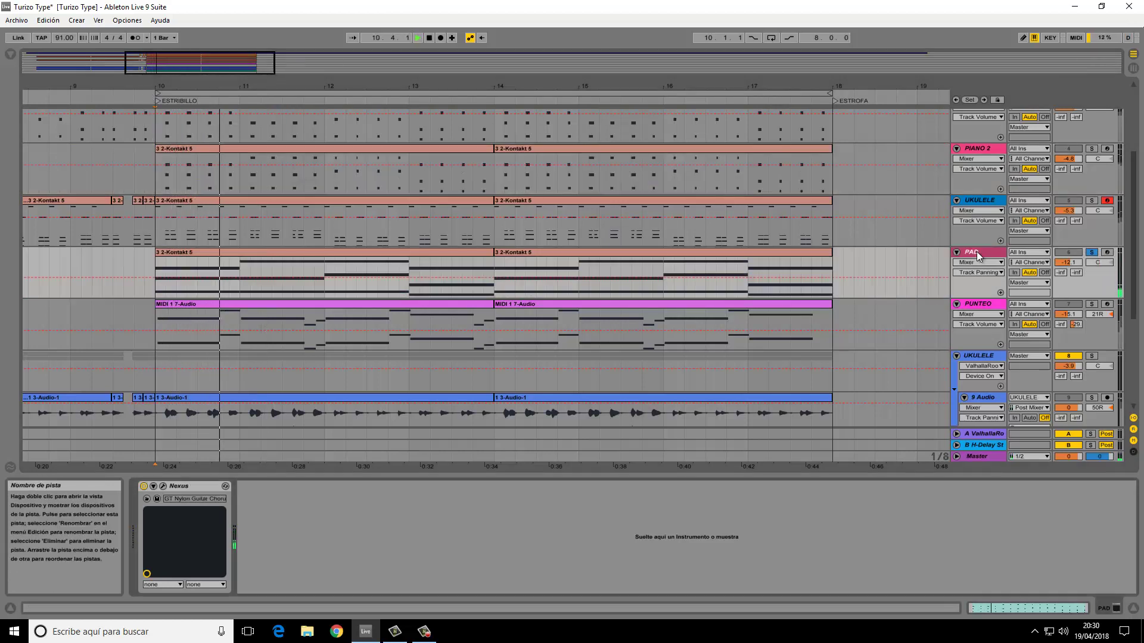
{"action": "left_click", "coordinate": [163, 486]}
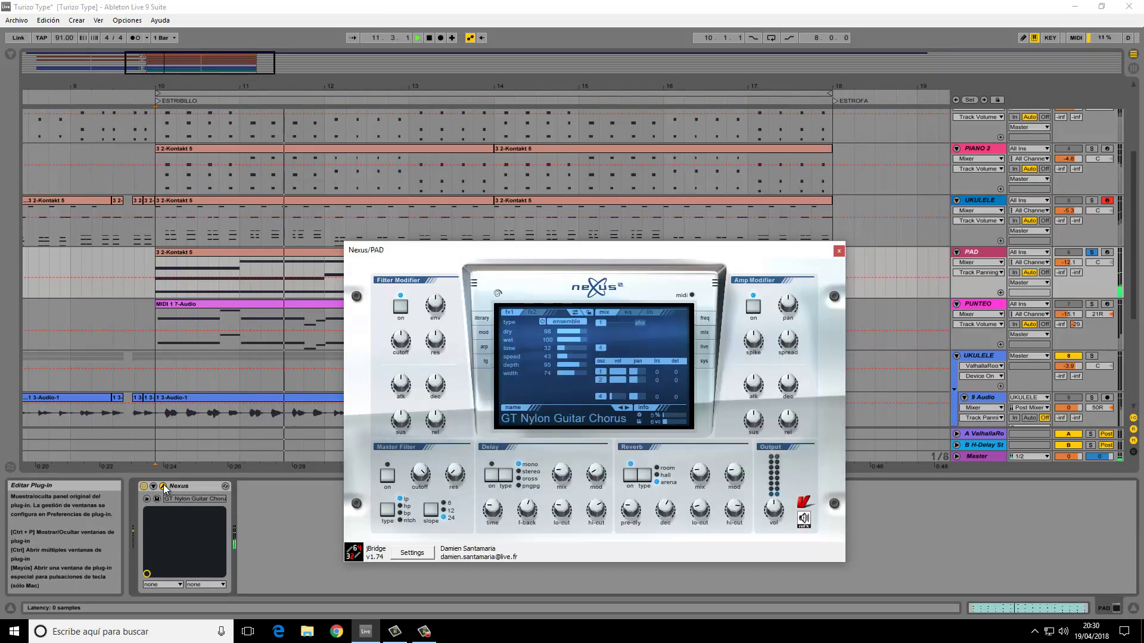
{"action": "left_click", "coordinate": [474, 321]}
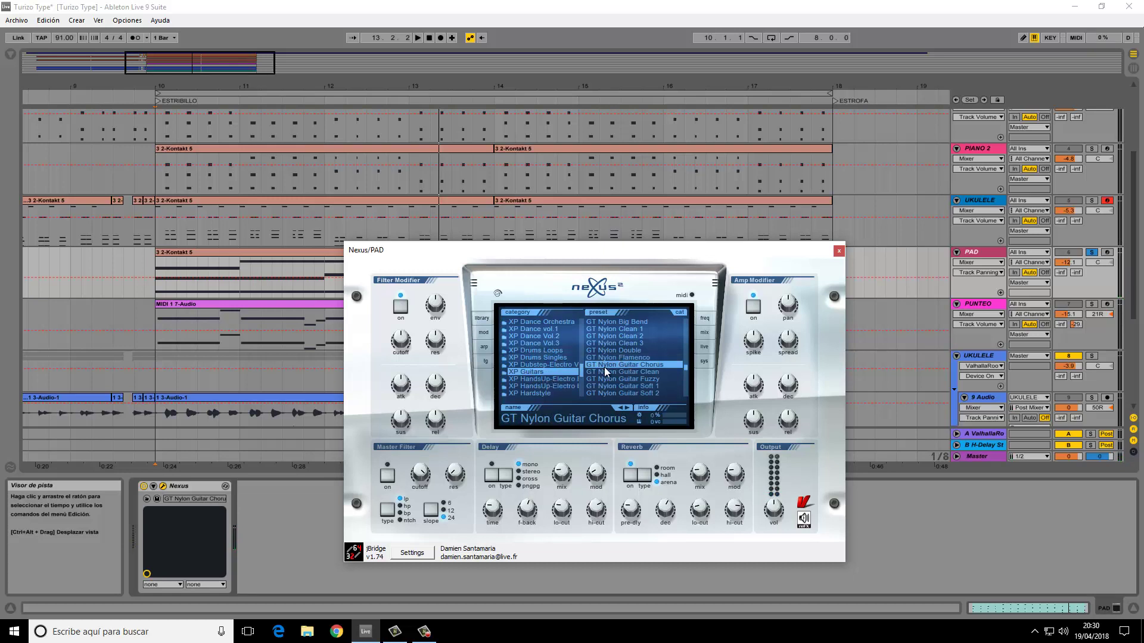
{"action": "left_click", "coordinate": [839, 251]}
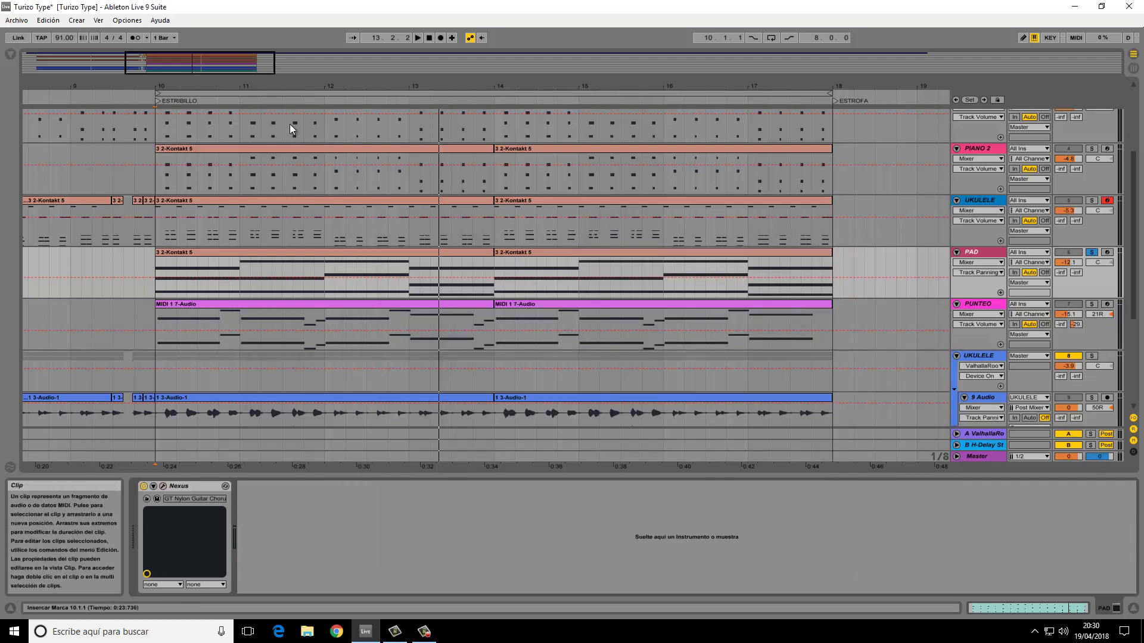
Set the PAD track's panning to 44L
{"action": "left_click_drag", "start_coordinate": [174, 71], "coordinate": [173, 67]}
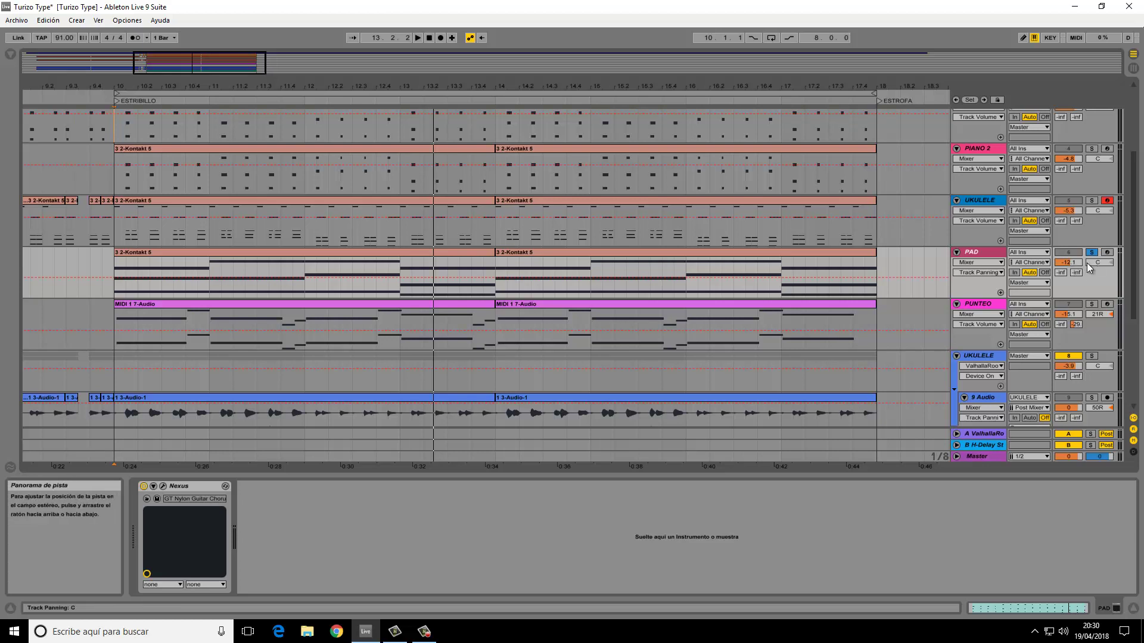
{"action": "mouse_move", "coordinate": [1093, 262]}
{"action": "left_mouse_down"}
{"action": "mouse_move", "coordinate": [1092, 275]}
{"action": "mouse_move", "coordinate": [1091, 262]}
{"action": "left_mouse_up"}
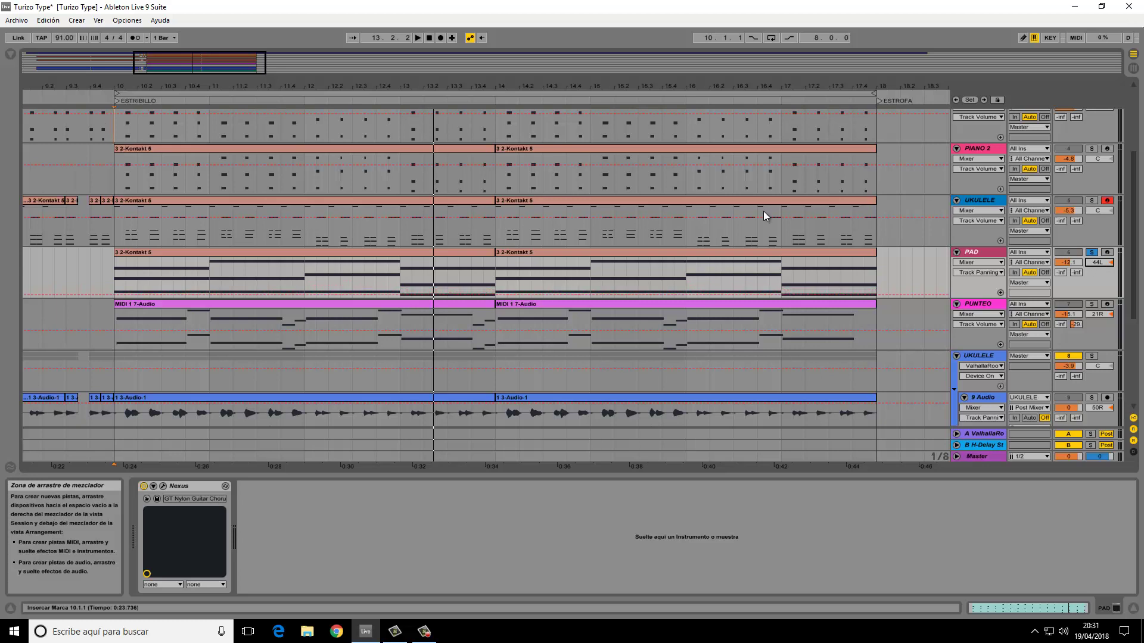
Solo the PUNTEO track, play it from the start of the ESTRIBILLO section while showing its device chain, and stop at bar 14
{"action": "scroll", "coordinate": [604, 247], "scroll_direction": "down", "scroll_amount": 1}
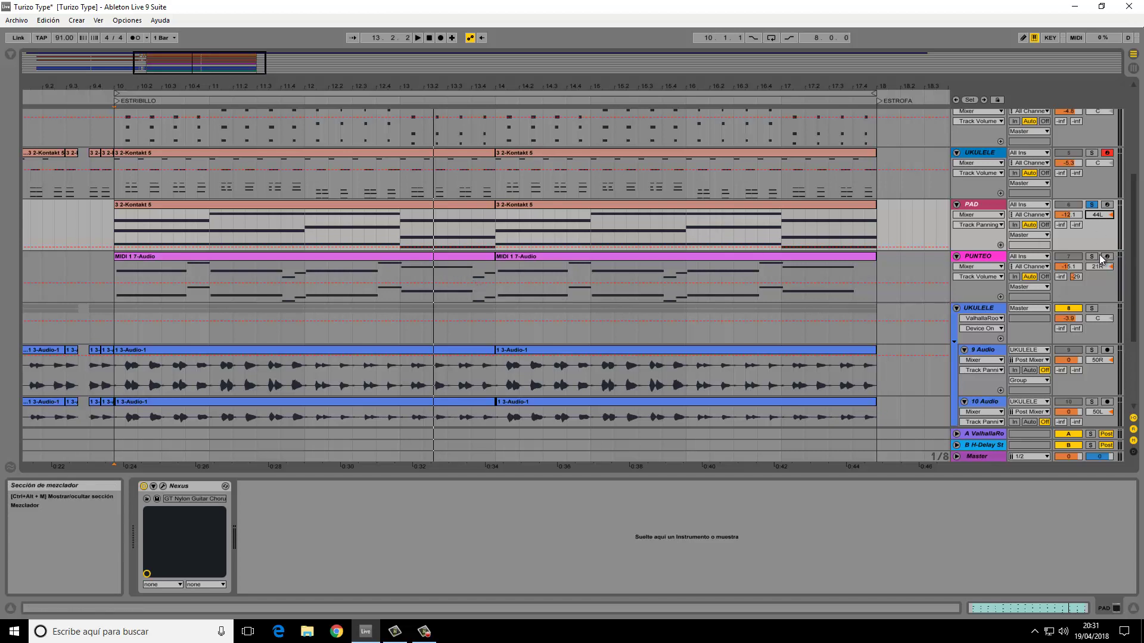
{"action": "left_click", "coordinate": [96, 101]}
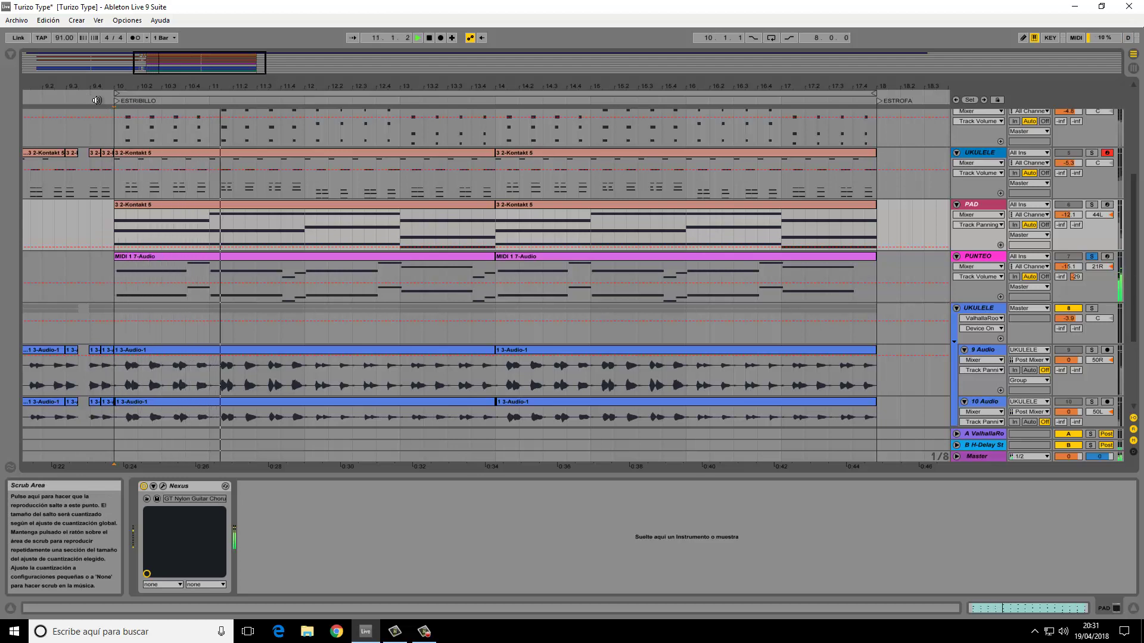
{"action": "left_click", "coordinate": [987, 258]}
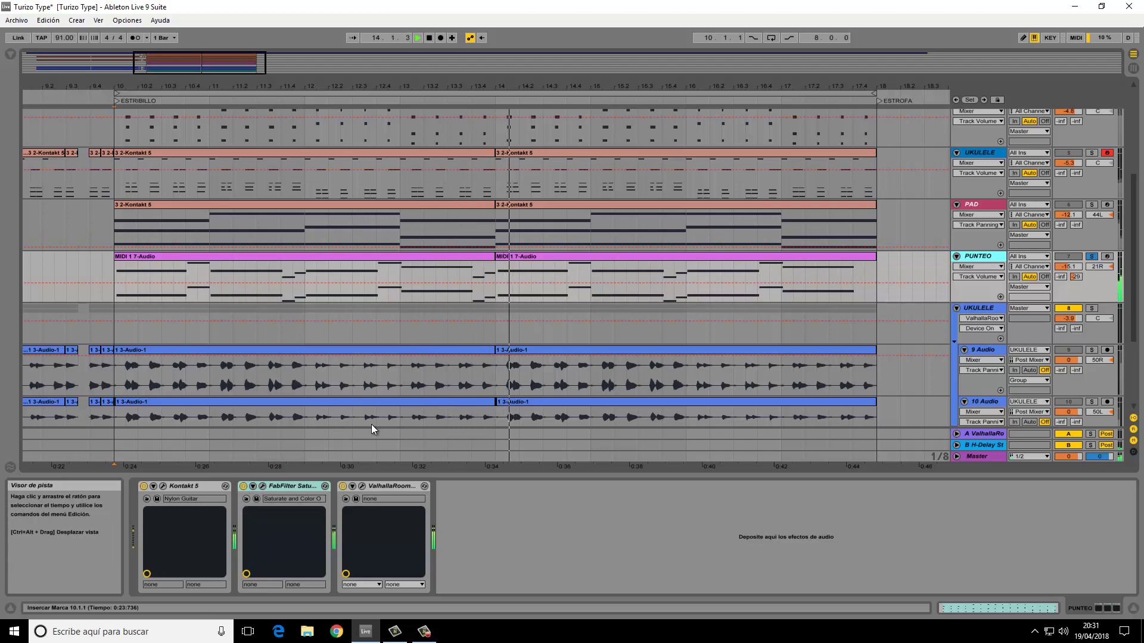
{"action": "key", "text": "space"}
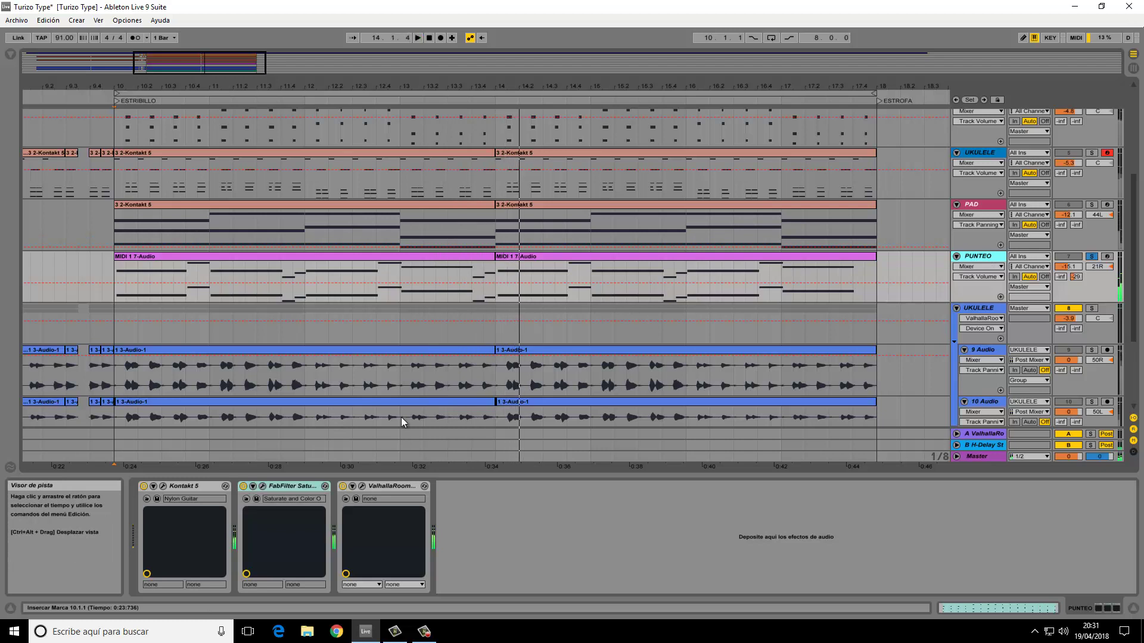
View the PUNTEO track's FabFilter Saturn settings, close them, and open its ValhallaRoom reverb window clear of the clips
{"action": "left_click", "coordinate": [263, 486]}
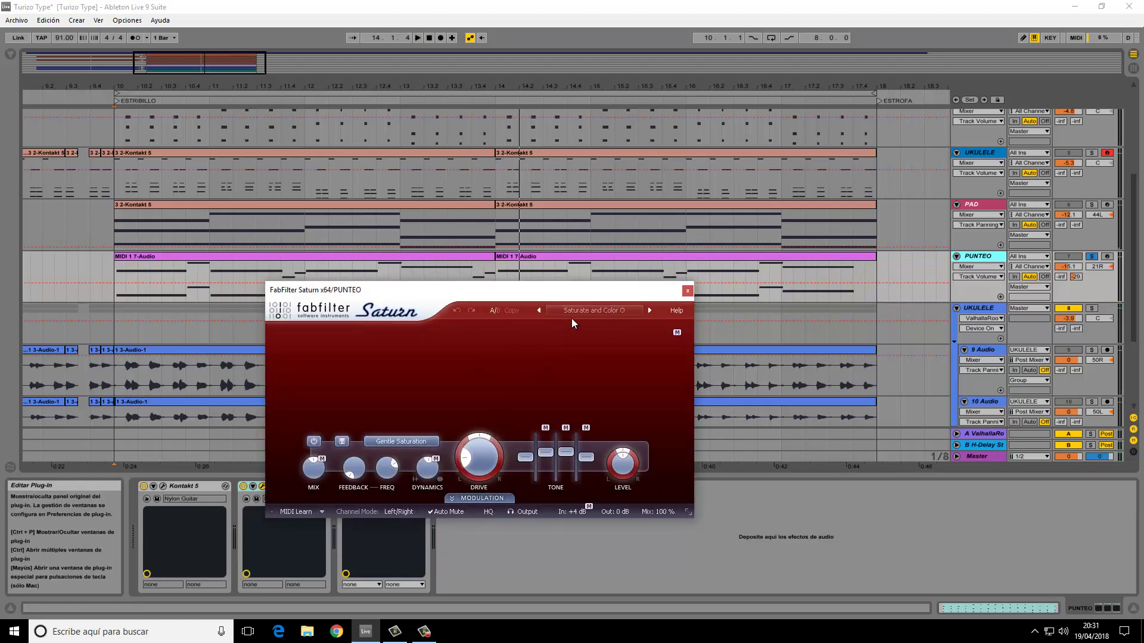
{"action": "left_click", "coordinate": [690, 293]}
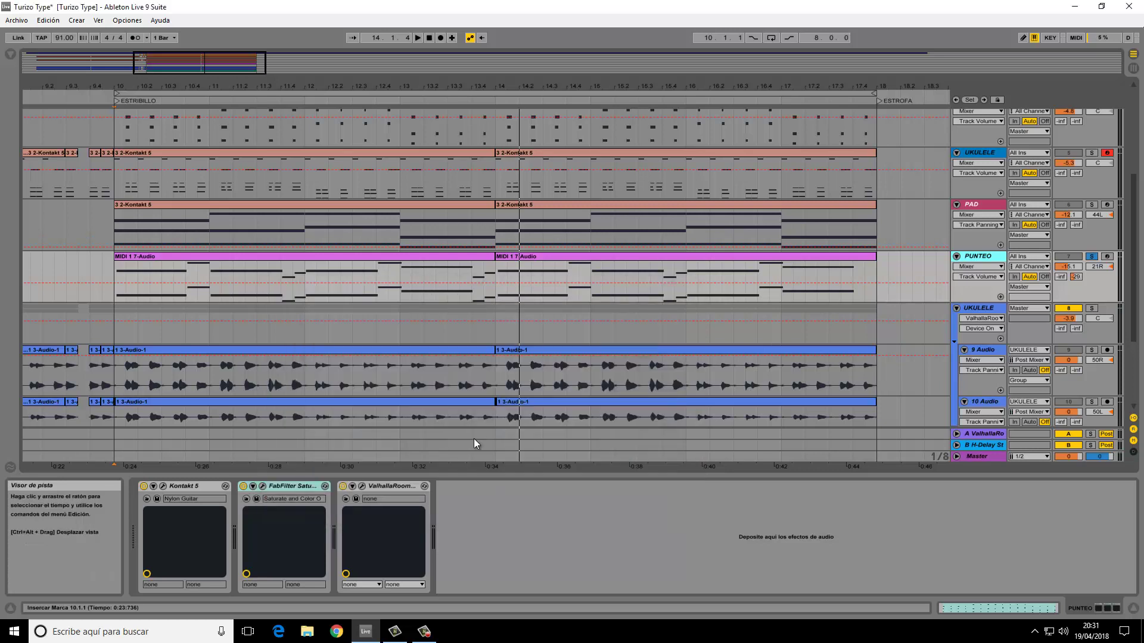
{"action": "left_click", "coordinate": [363, 485]}
{"action": "left_click_drag", "start_coordinate": [501, 299], "coordinate": [710, 272]}
Deactivate ValhallaRoom and FabFilter Saturn on PUNTEO and play the dry sound from just before bar 10
{"action": "left_click", "coordinate": [342, 487]}
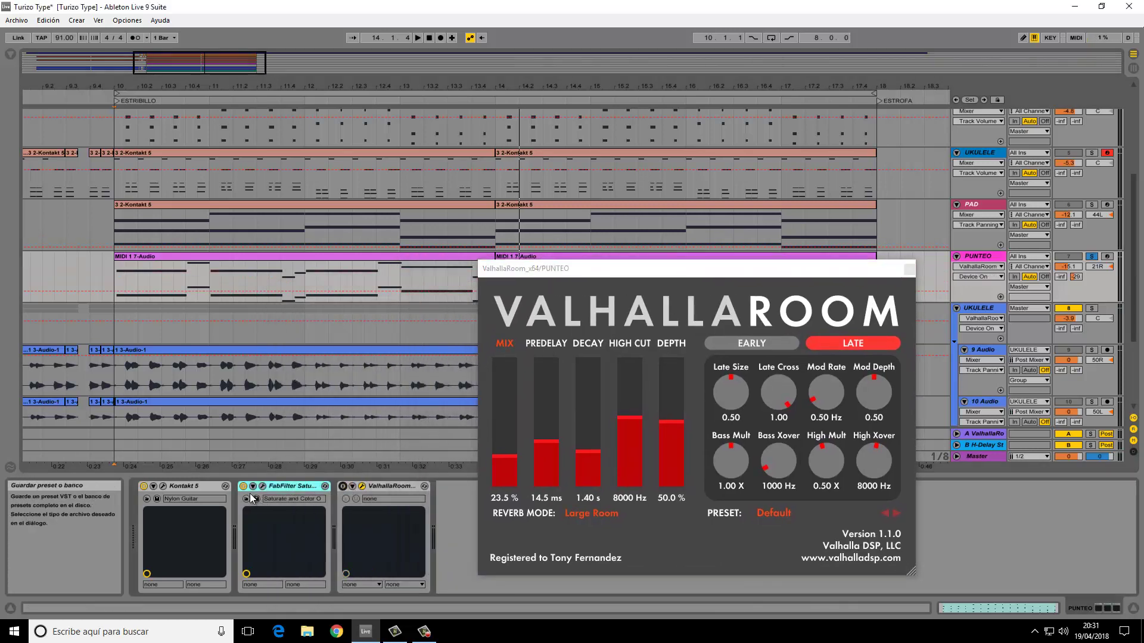
{"action": "left_click", "coordinate": [243, 486]}
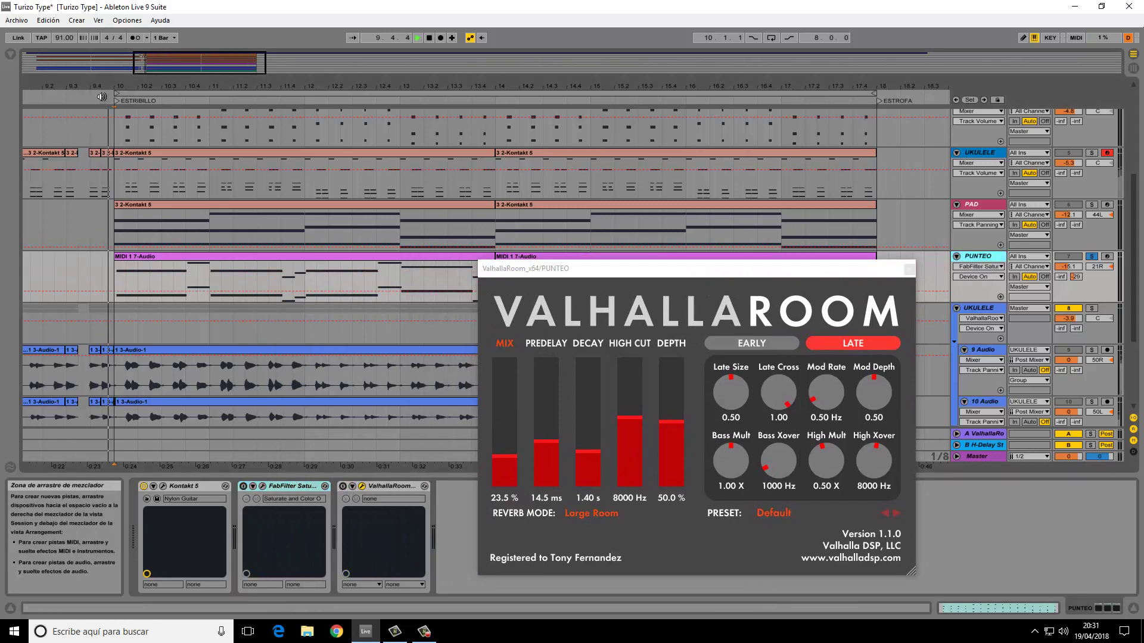
{"action": "key", "text": "space"}
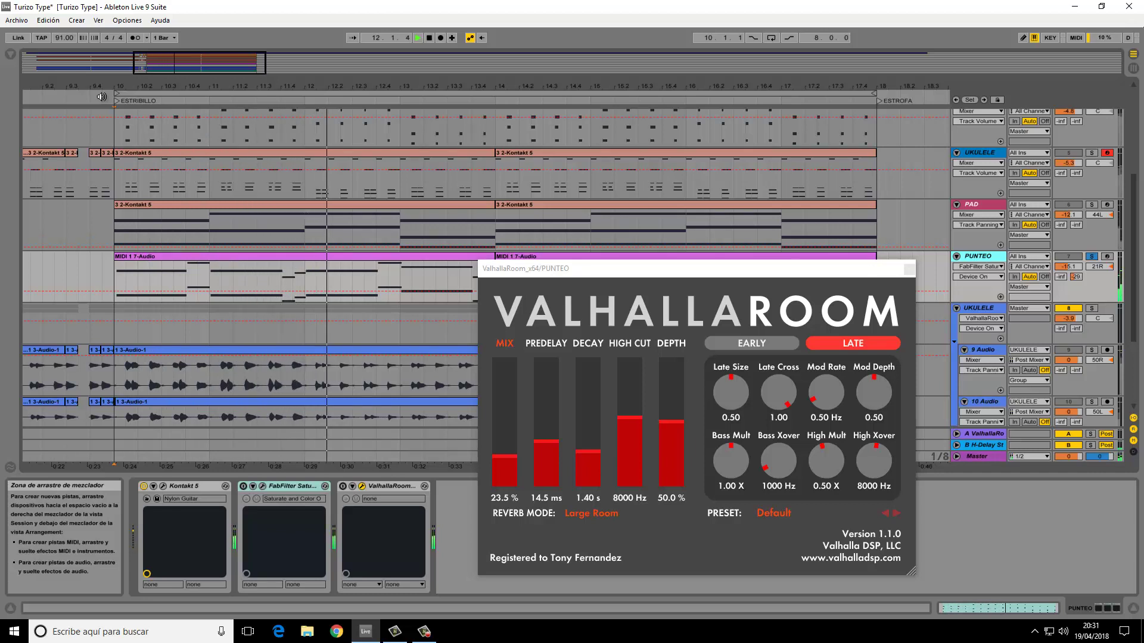
Reactivate FabFilter Saturn and ValhallaRoom on PUNTEO during playback, close the reverb window, and stop at bar 17
{"action": "left_click", "coordinate": [244, 488]}
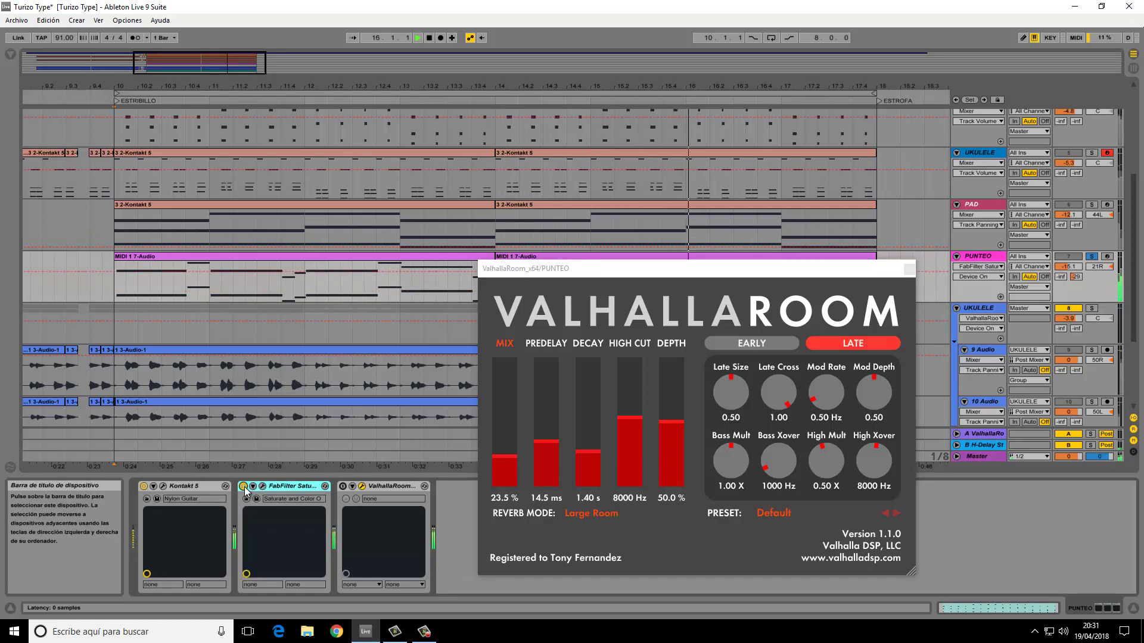
{"action": "left_click", "coordinate": [343, 487]}
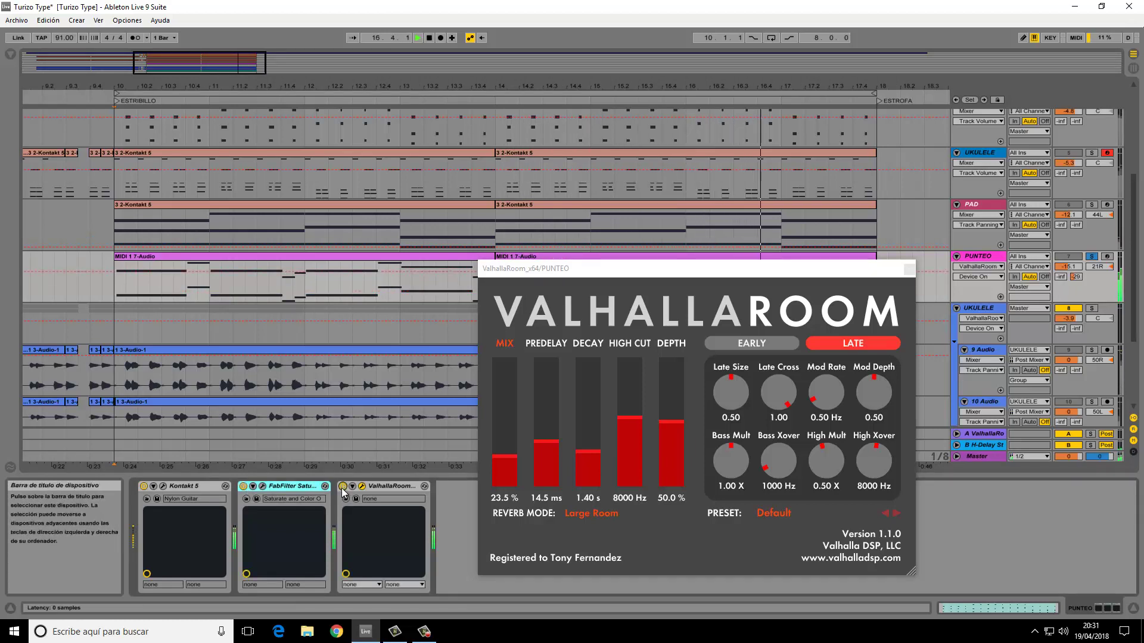
{"action": "left_click", "coordinate": [910, 270]}
{"action": "key", "text": "space"}
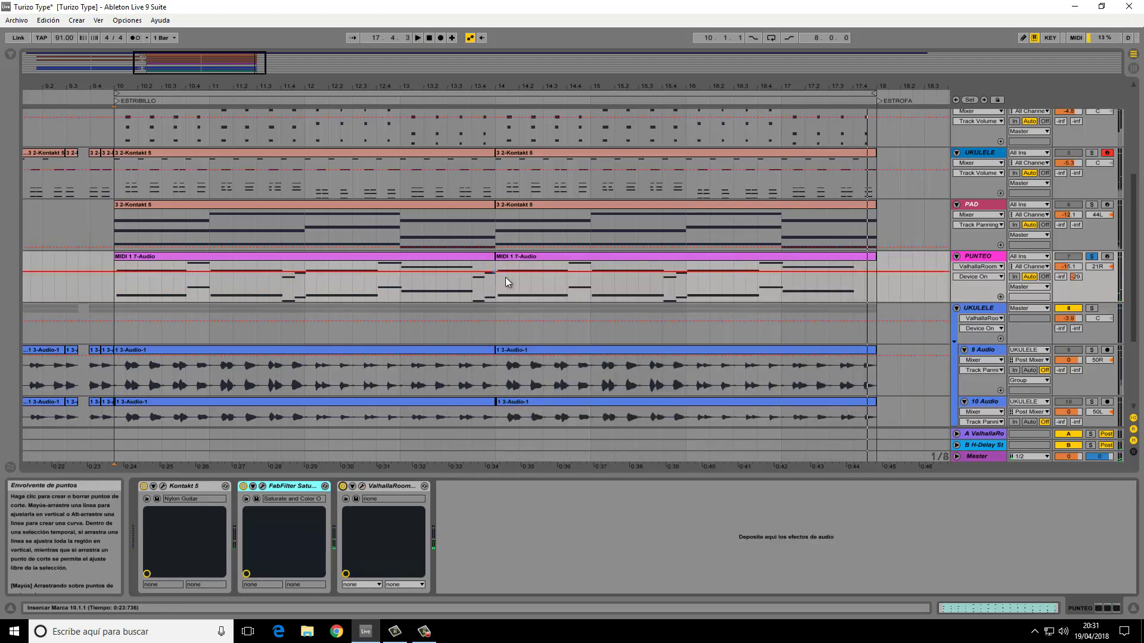
{"action": "scroll", "coordinate": [513, 278], "scroll_direction": "down", "scroll_amount": 5}
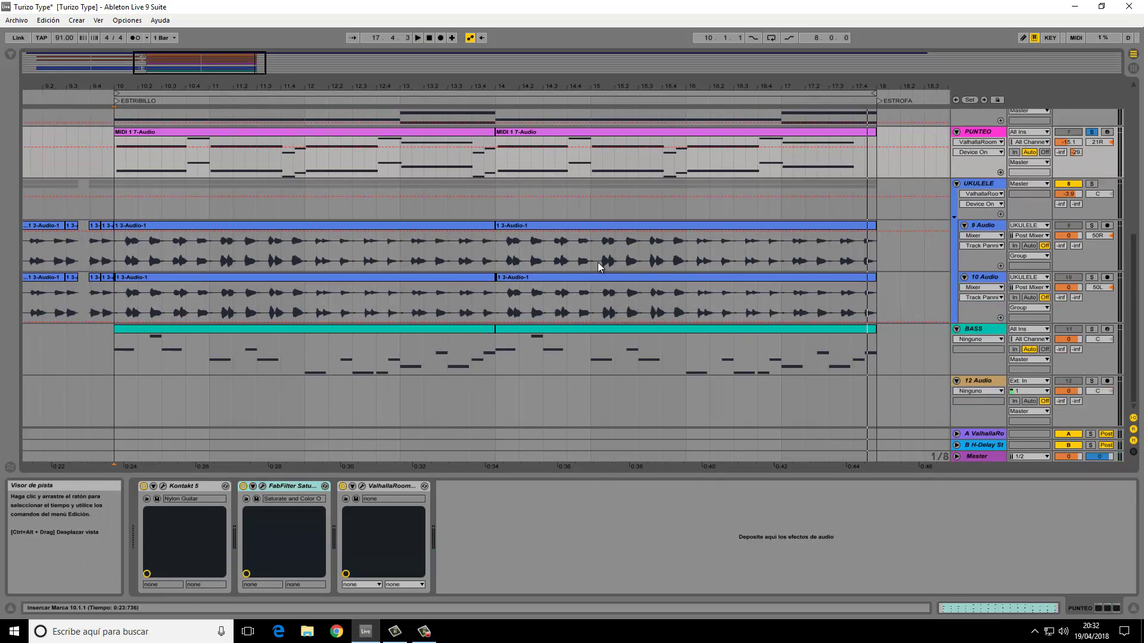
Show the BASS track's device chain, view its ReggaetonBass instrument window, and close it
{"action": "left_click", "coordinate": [980, 331]}
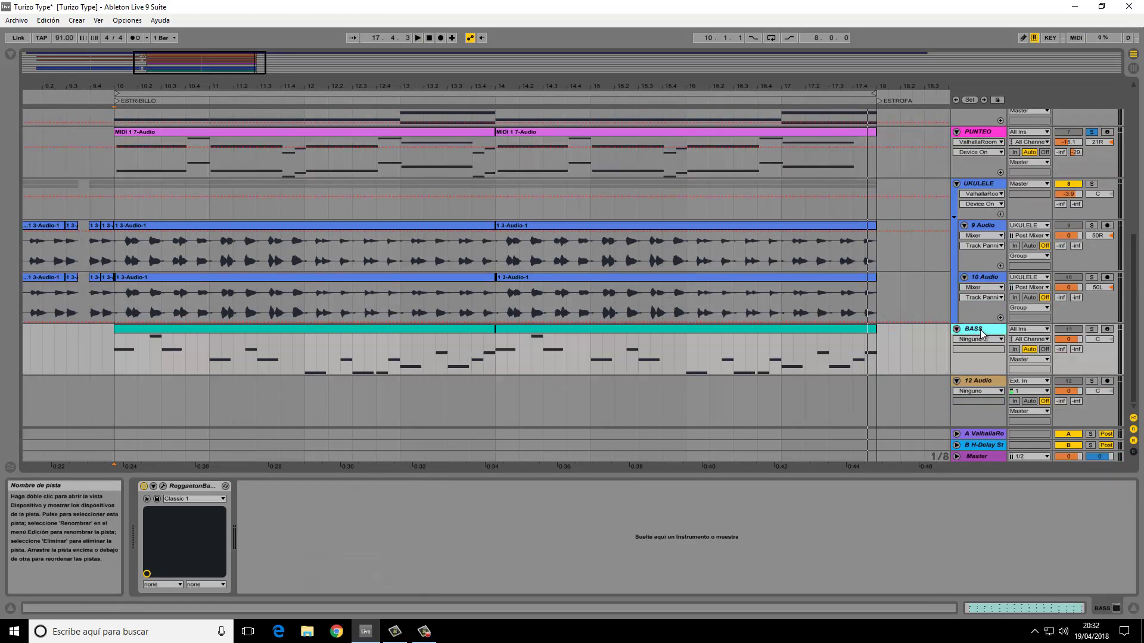
{"action": "left_click", "coordinate": [164, 486]}
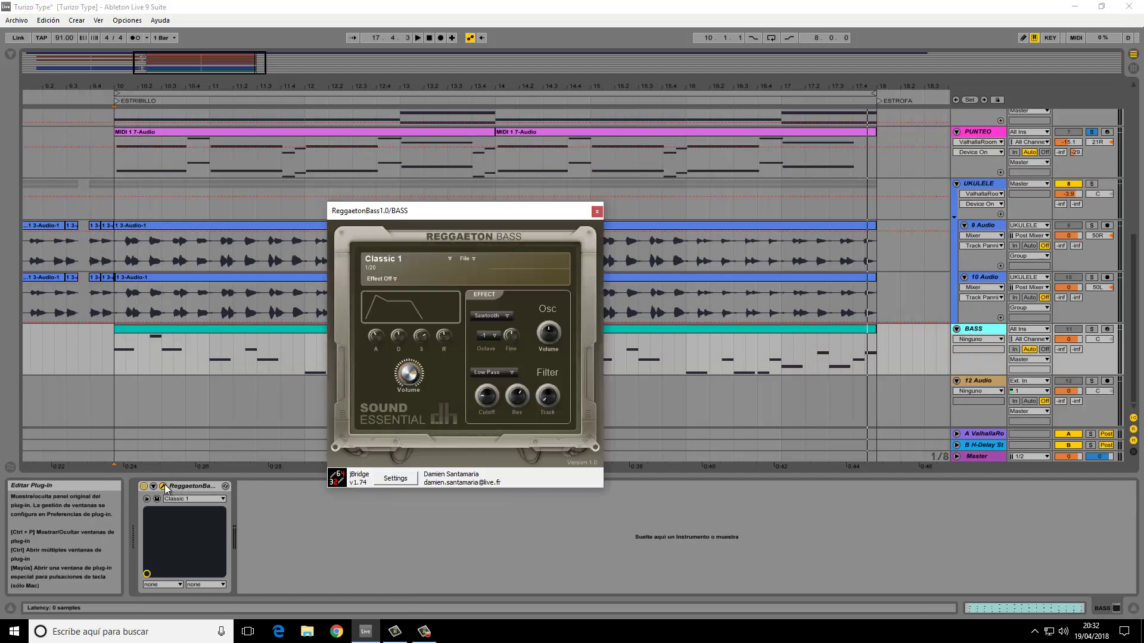
{"action": "left_click", "coordinate": [163, 486]}
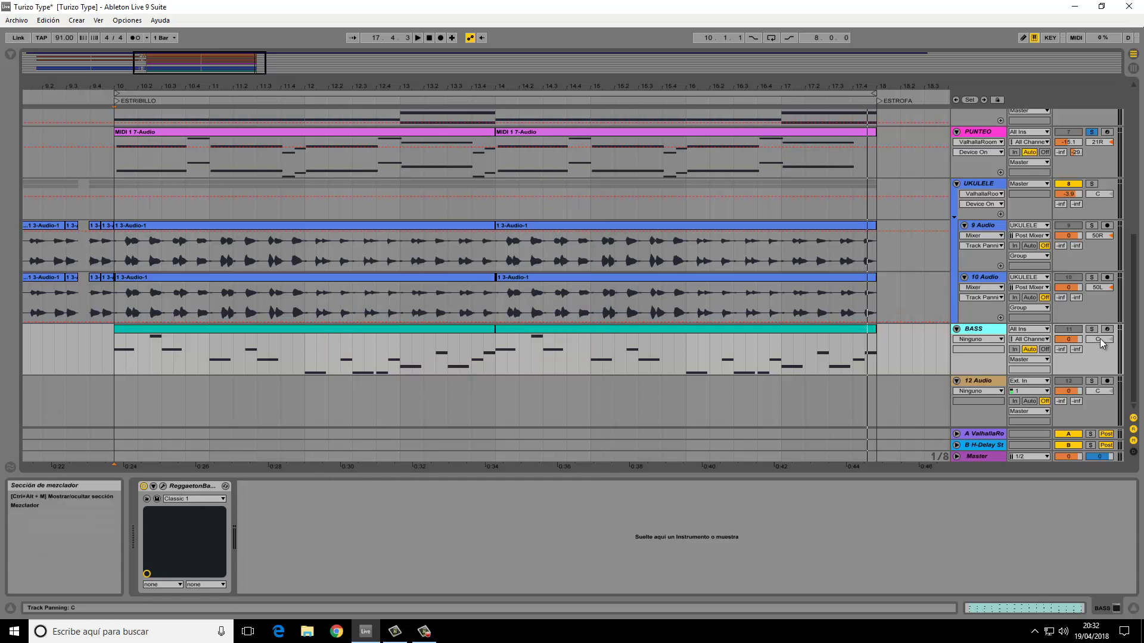
Solo the BASS track and show the notes of its first ESTRIBILLO clip in an enlarged note editor
{"action": "left_click", "coordinate": [1092, 331]}
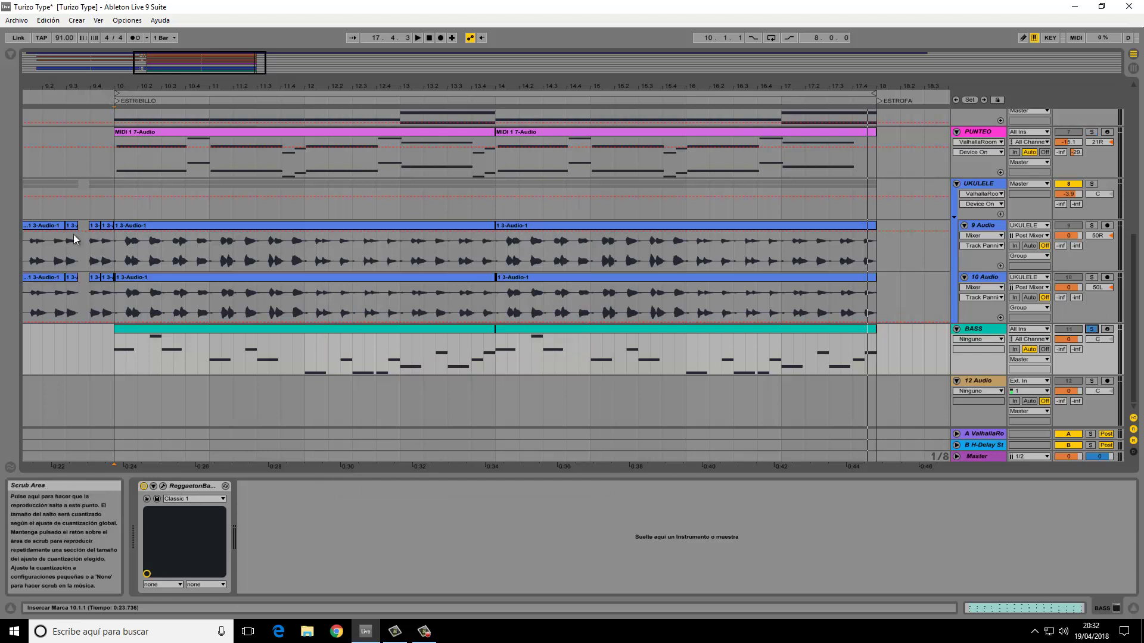
{"action": "double_click", "coordinate": [147, 328]}
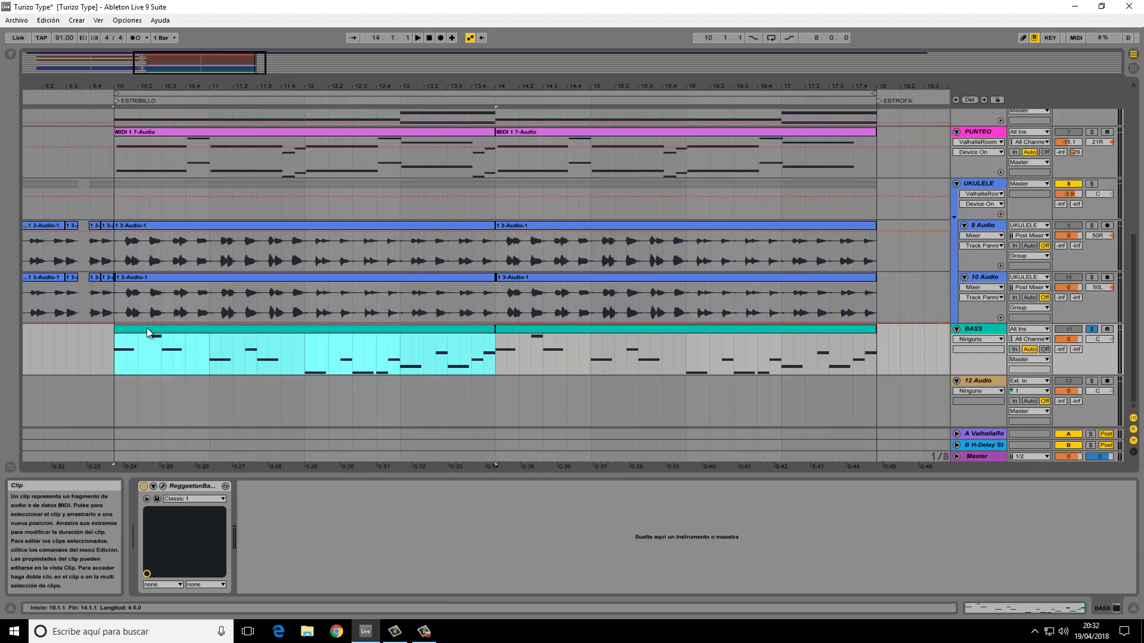
{"action": "left_click_drag", "start_coordinate": [391, 476], "coordinate": [411, 260]}
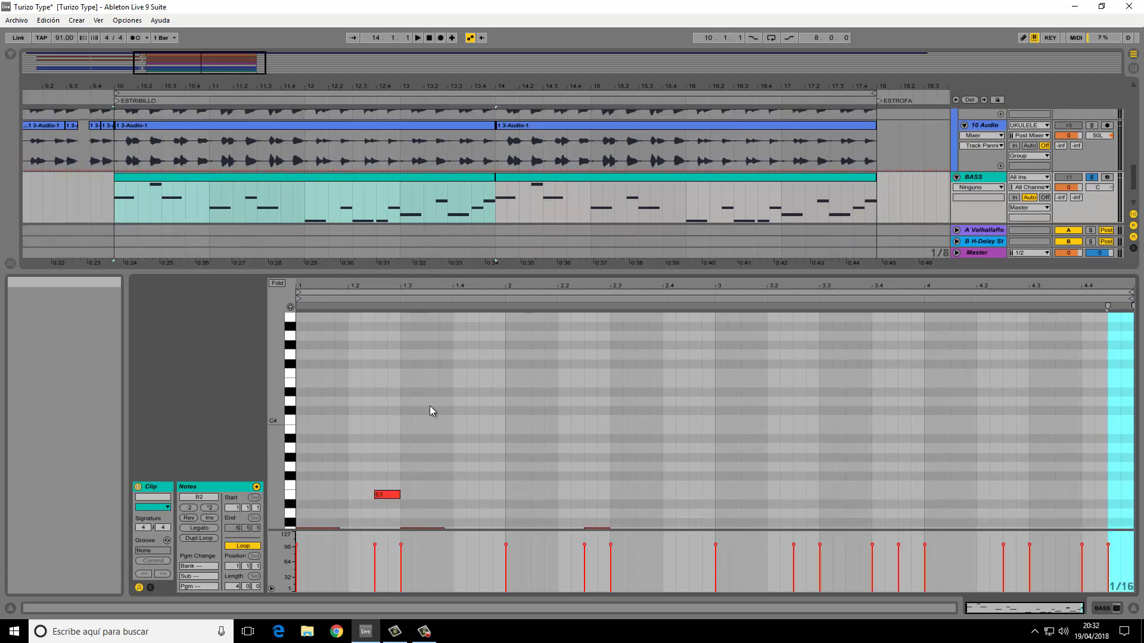
{"action": "scroll", "coordinate": [456, 408], "scroll_direction": "down", "scroll_amount": 5}
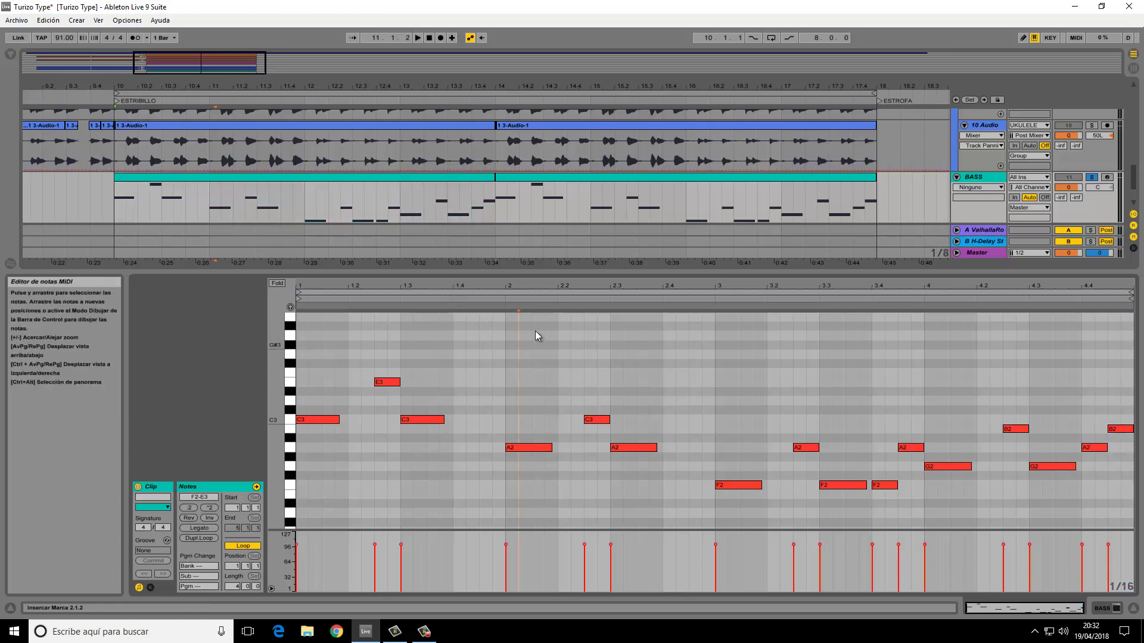
Play the soloed bass from just before bar 10 with its clip notes in view, and stop at bar 14
{"action": "left_click", "coordinate": [519, 331]}
{"action": "scroll", "coordinate": [667, 364], "scroll_direction": "down", "scroll_amount": 2}
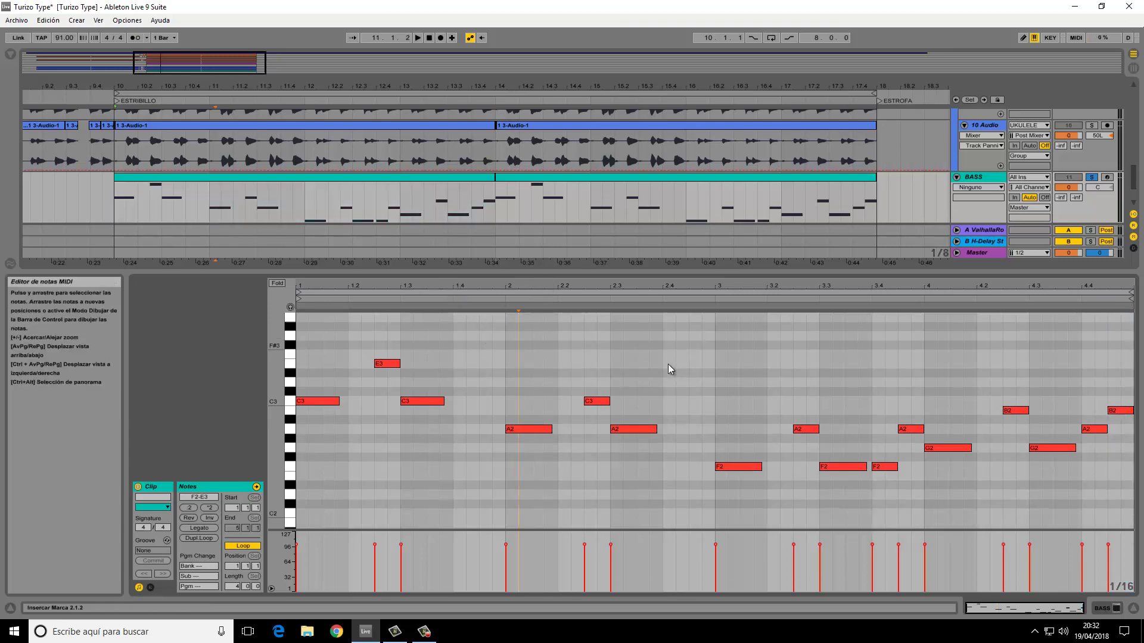
{"action": "left_click", "coordinate": [95, 94]}
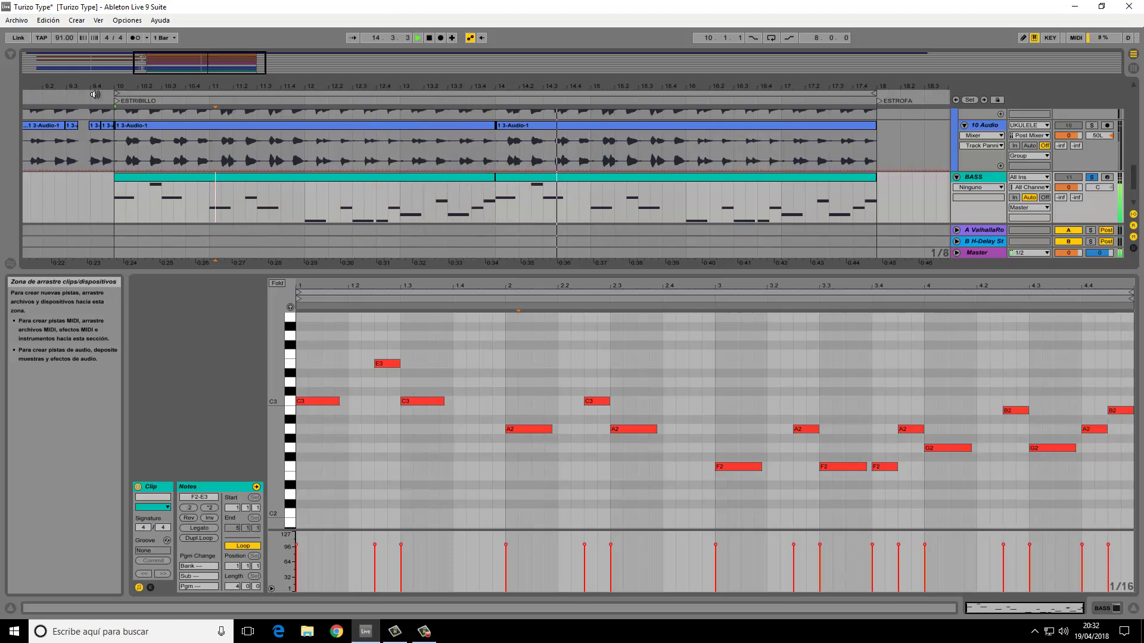
{"action": "key", "text": "space"}
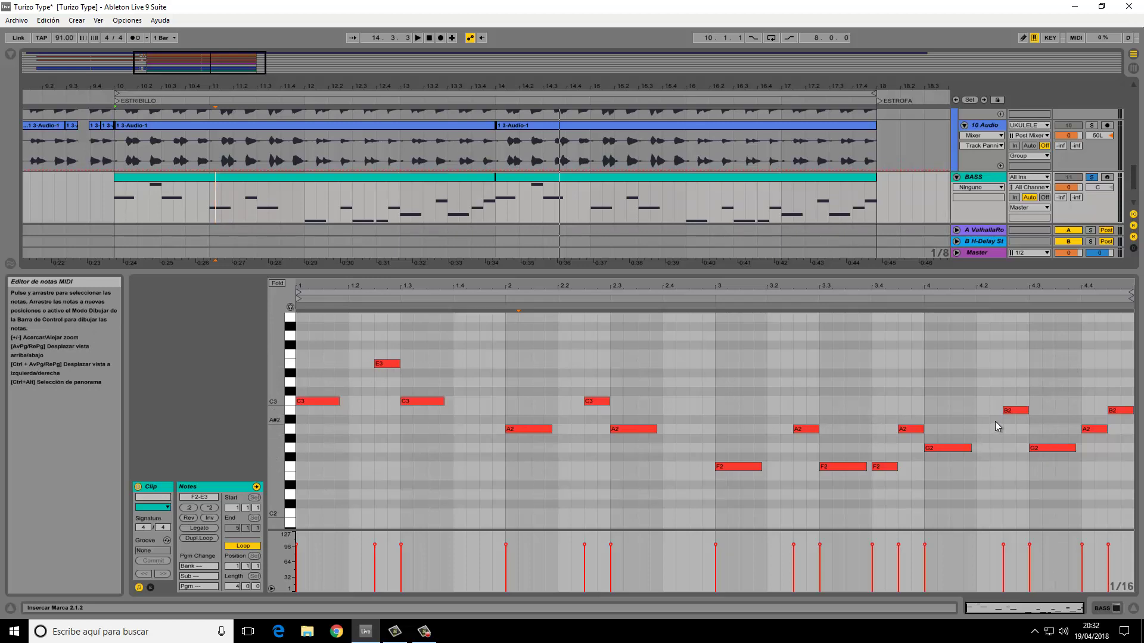
Select the bass clip's last two notes, A2 and B2, and shrink the note editor to reveal the tracks above
{"action": "left_click_drag", "start_coordinate": [1080, 343], "coordinate": [1130, 464]}
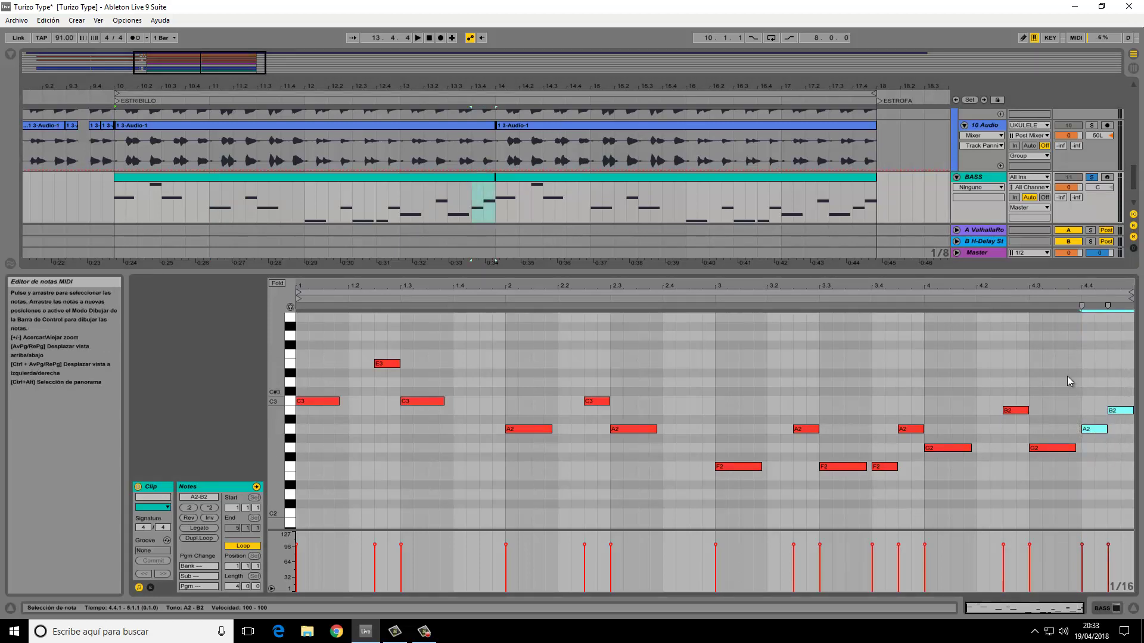
{"action": "mouse_move", "coordinate": [621, 269]}
{"action": "left_mouse_down"}
{"action": "mouse_move", "coordinate": [629, 323]}
{"action": "mouse_move", "coordinate": [630, 280]}
{"action": "left_mouse_up"}
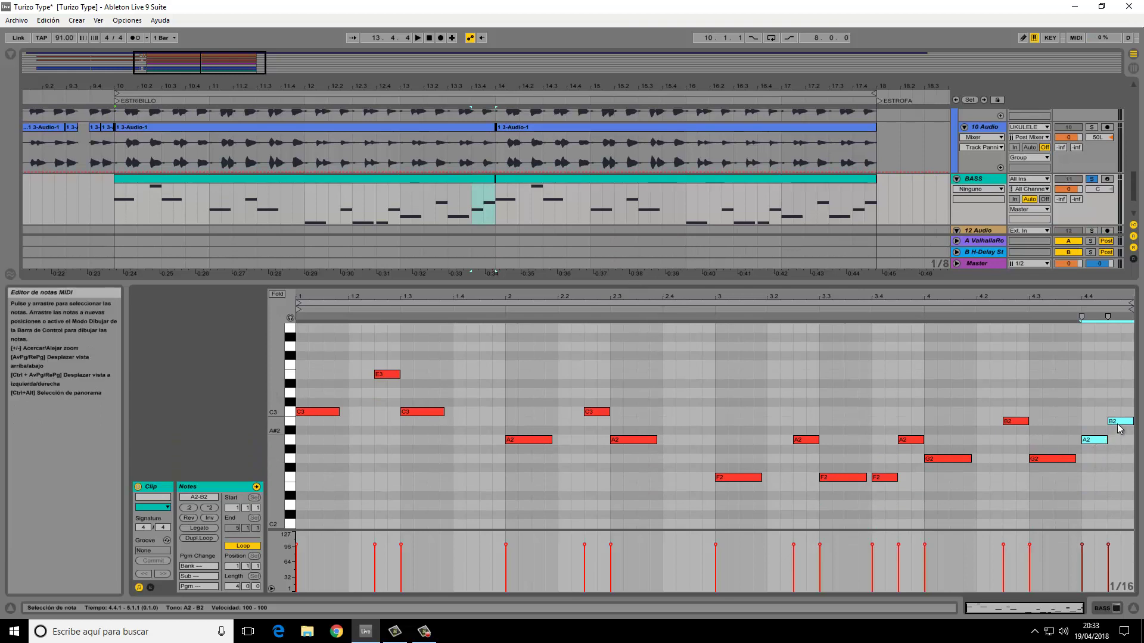
{"action": "scroll", "coordinate": [508, 281], "scroll_direction": "up", "scroll_amount": 3}
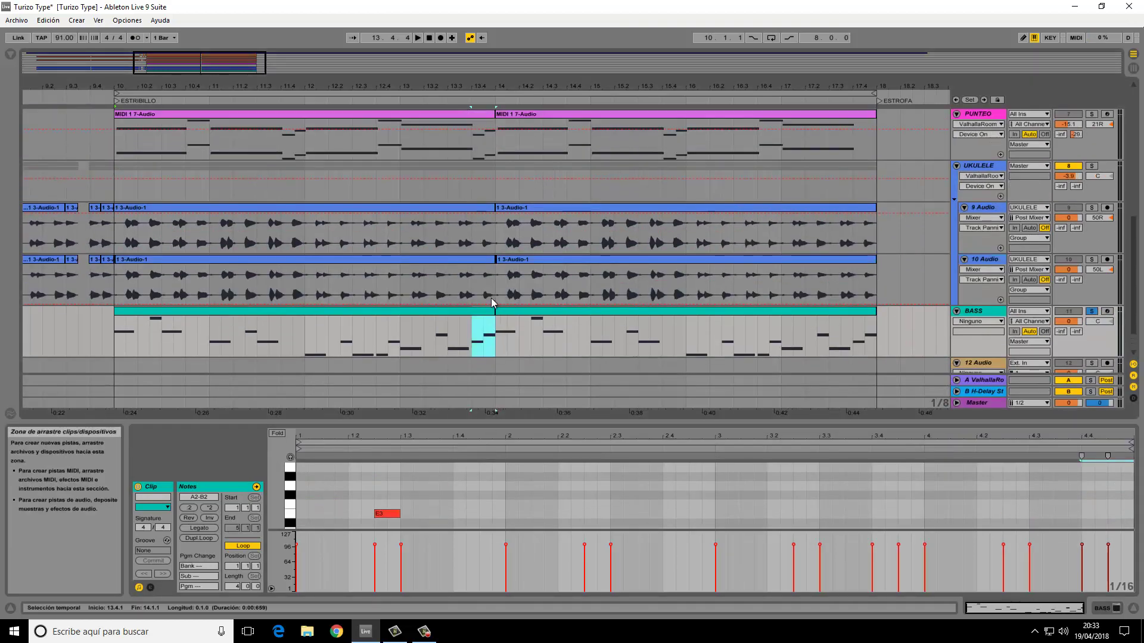
Examine the closing notes of the first PUNTEO clip in an enlarged note editor, and shrink the editor again
{"action": "left_click", "coordinate": [474, 143]}
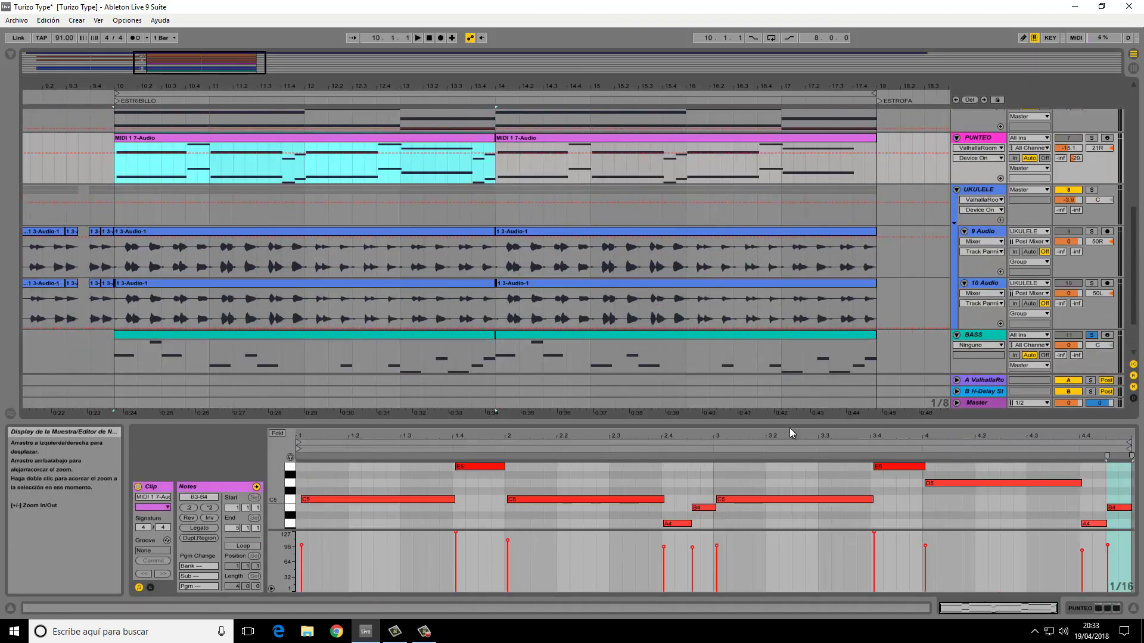
{"action": "left_click_drag", "start_coordinate": [789, 424], "coordinate": [853, 316]}
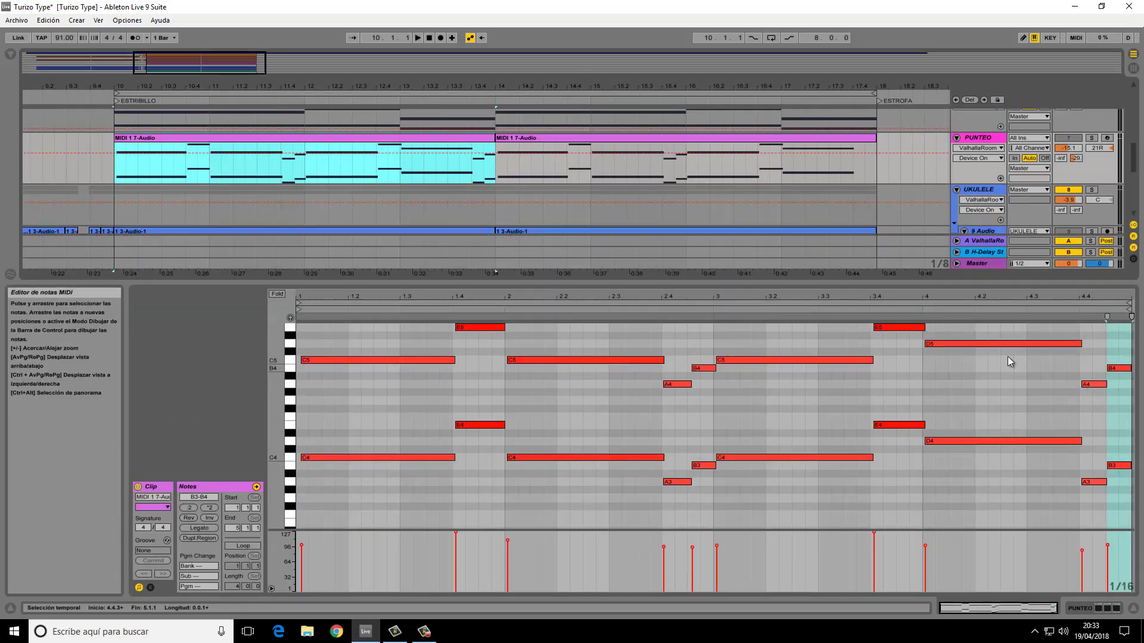
{"action": "left_click_drag", "start_coordinate": [587, 284], "coordinate": [586, 476]}
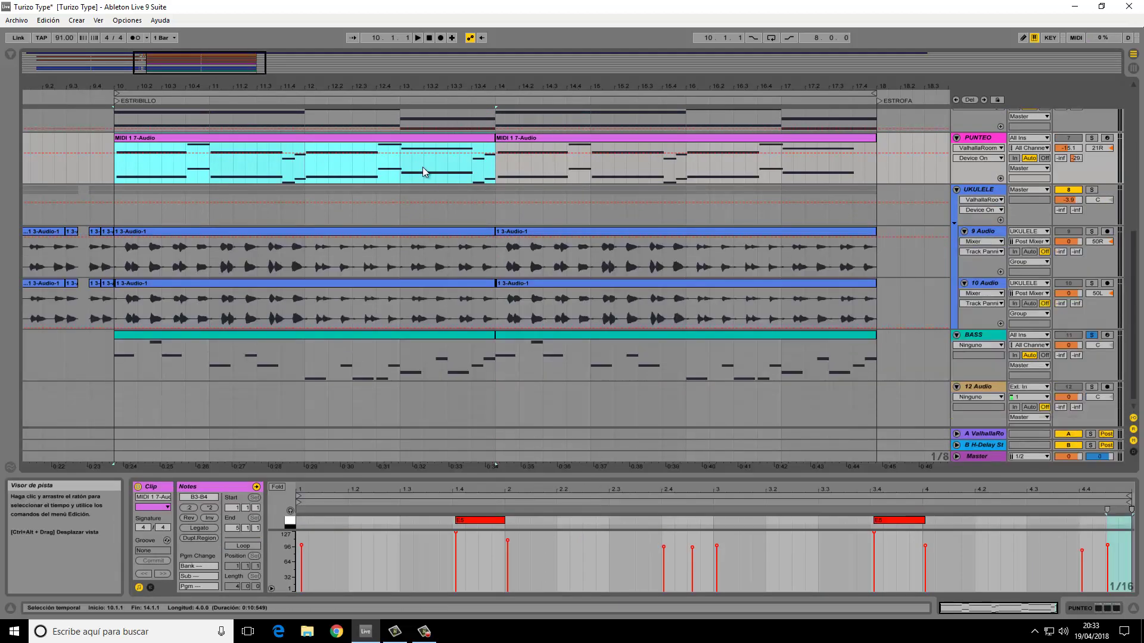
Unsolo the BASS track, hide the clip editor, and zoom the arrangement out to show everything from bar 1 to bar 26
{"action": "left_click", "coordinate": [944, 492]}
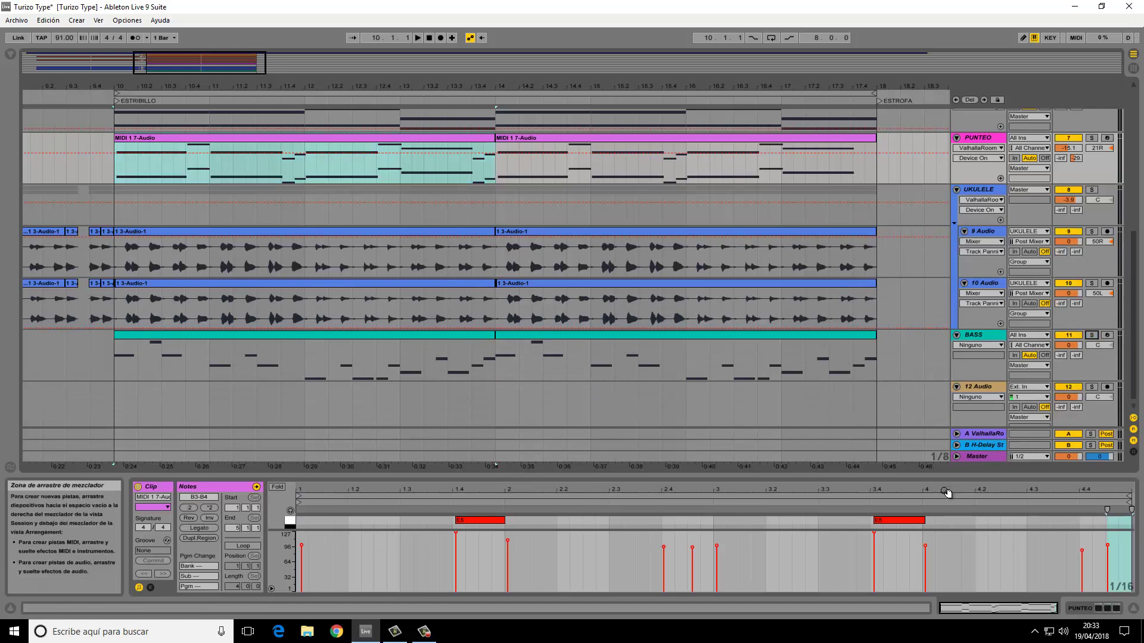
{"action": "left_click_drag", "start_coordinate": [943, 478], "coordinate": [820, 501]}
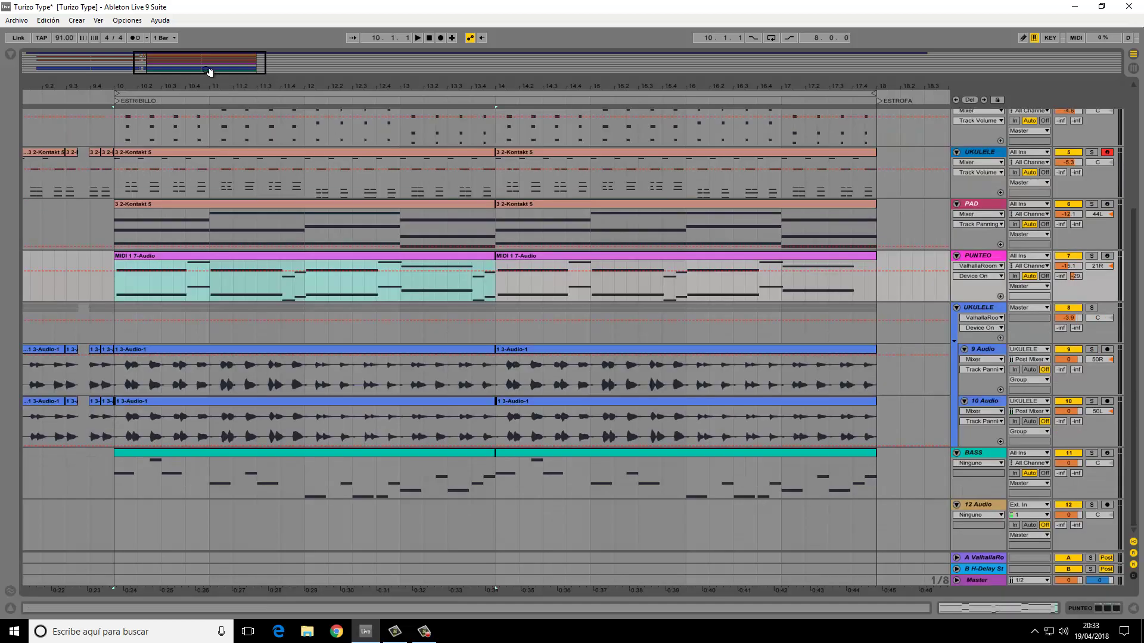
{"action": "left_click_drag", "start_coordinate": [203, 60], "coordinate": [266, 116]}
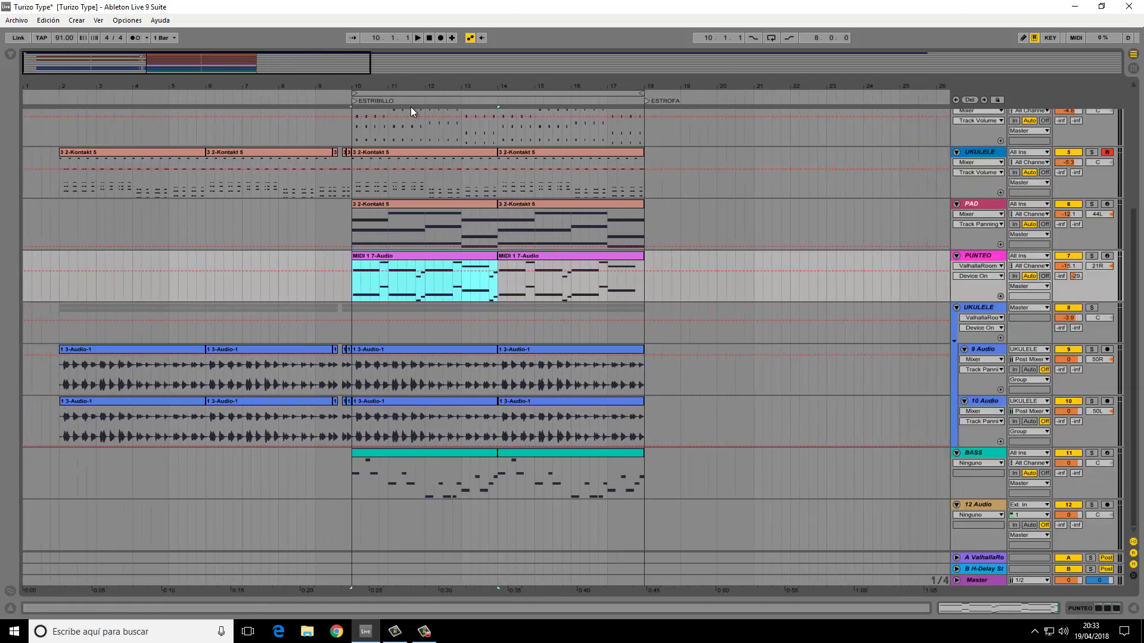
{"action": "scroll", "coordinate": [699, 303], "scroll_direction": "up", "scroll_amount": 5}
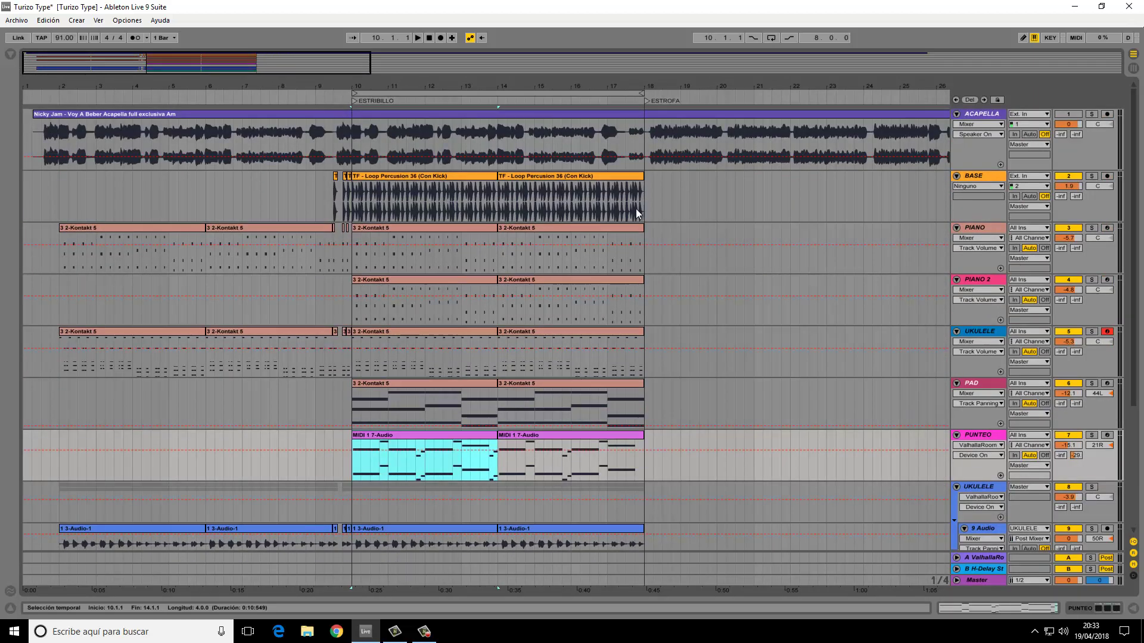
Play the full mix from the start of the ESTRIBILLO section at bar 10 while viewing all tracks, and stop at bar 18
{"action": "left_click", "coordinate": [352, 102]}
{"action": "key", "text": "space"}
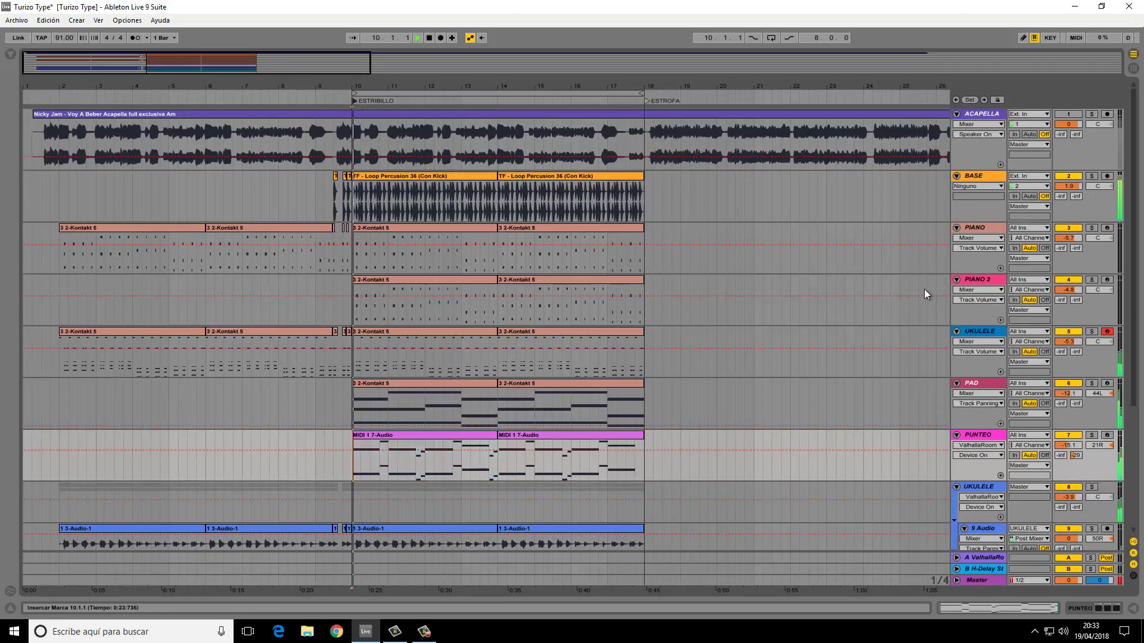
{"action": "scroll", "coordinate": [1139, 169], "scroll_direction": "down", "scroll_amount": 1}
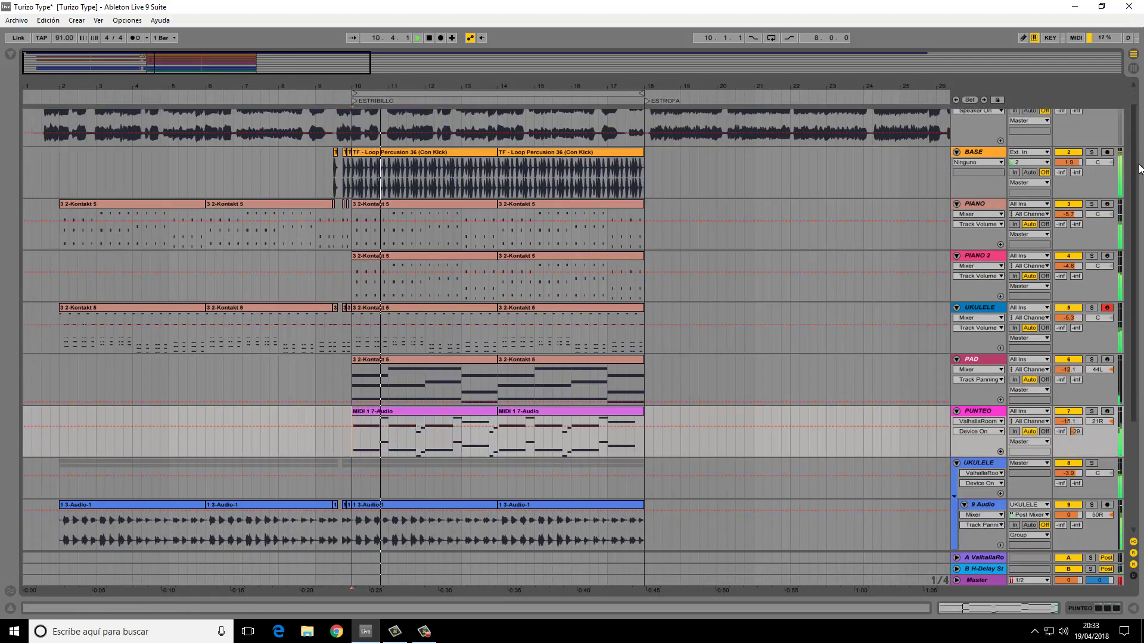
{"action": "scroll", "coordinate": [1139, 169], "scroll_direction": "down", "scroll_amount": 6}
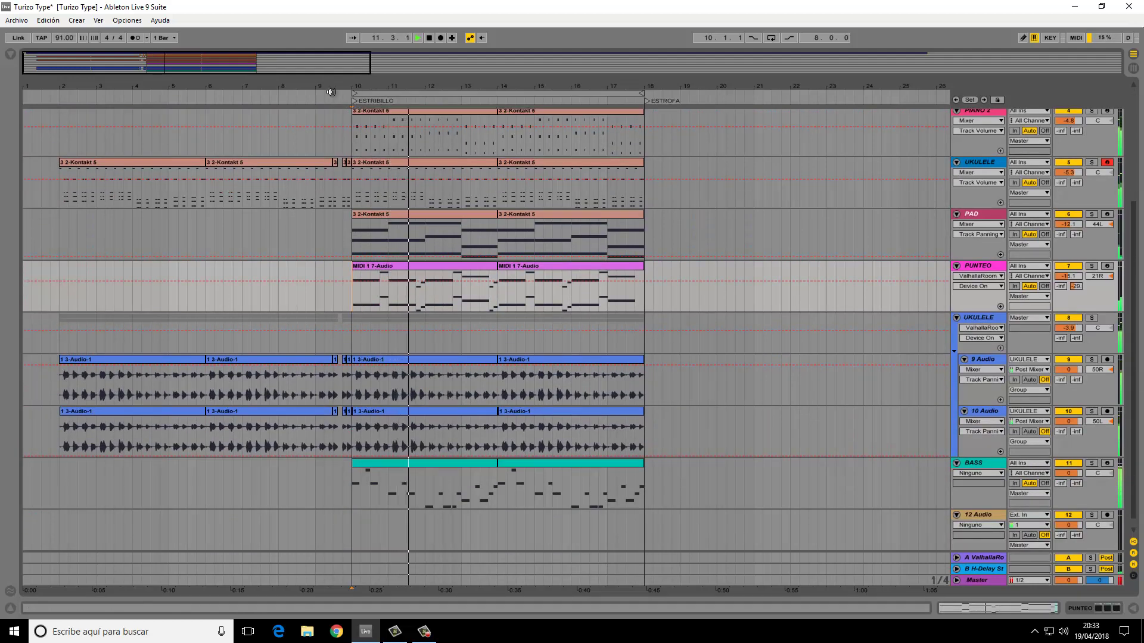
{"action": "left_click_drag", "start_coordinate": [280, 63], "coordinate": [277, 66]}
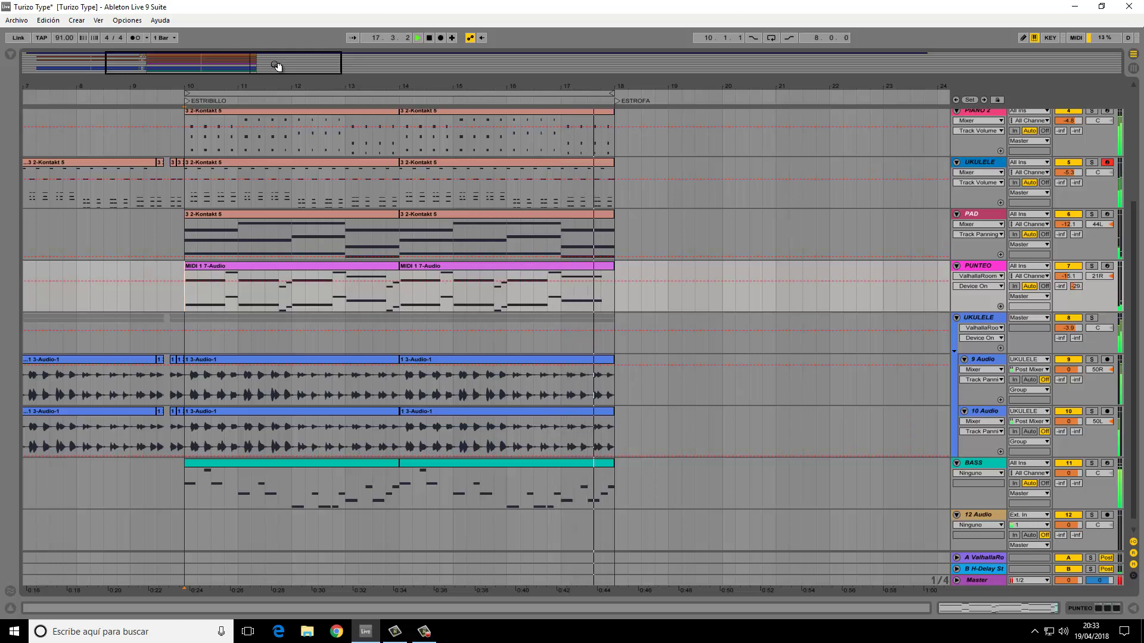
{"action": "key", "text": "space"}
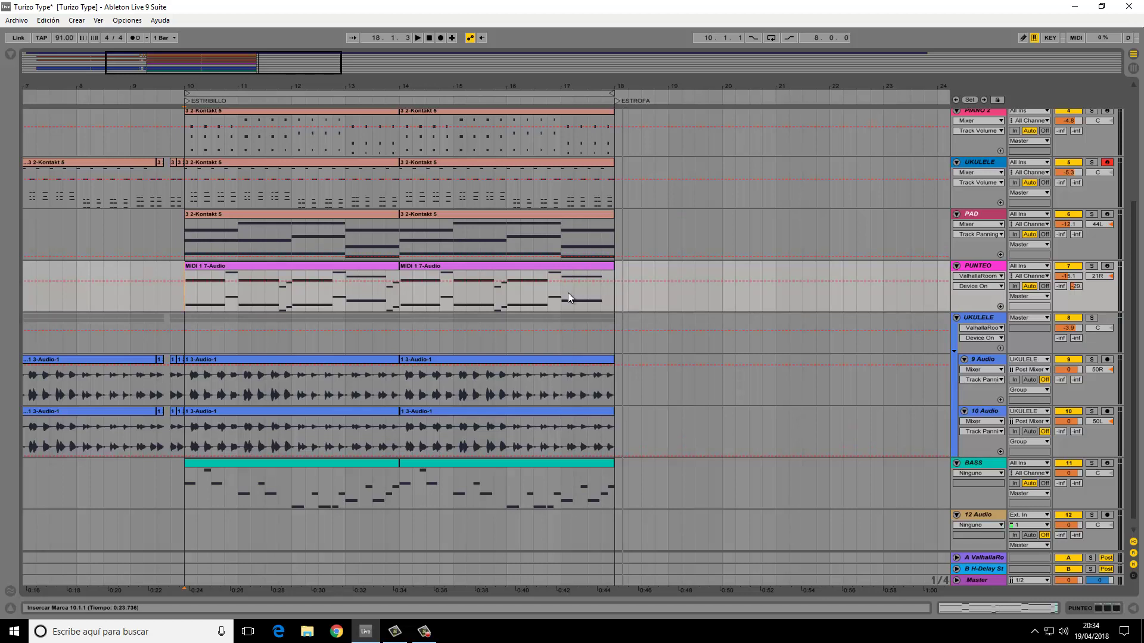
Solo the PAD and PUNTEO tracks together, play them from just before bar 10, and stop at bar 13
{"action": "left_click", "coordinate": [1091, 214]}
{"action": "left_click", "coordinate": [1091, 266]}
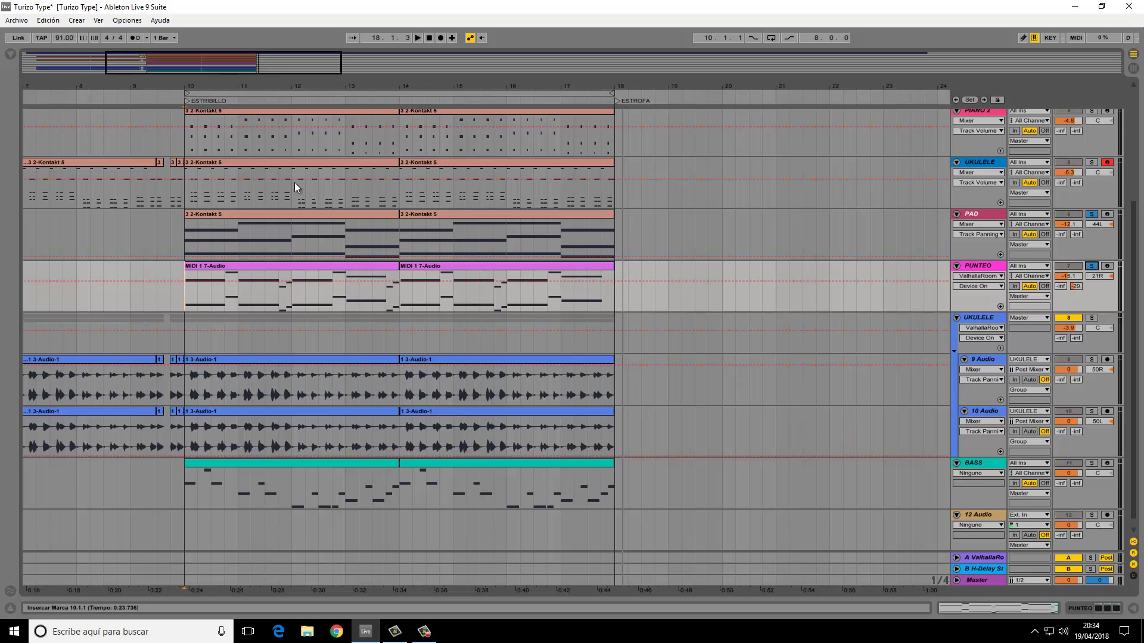
{"action": "left_click", "coordinate": [176, 98]}
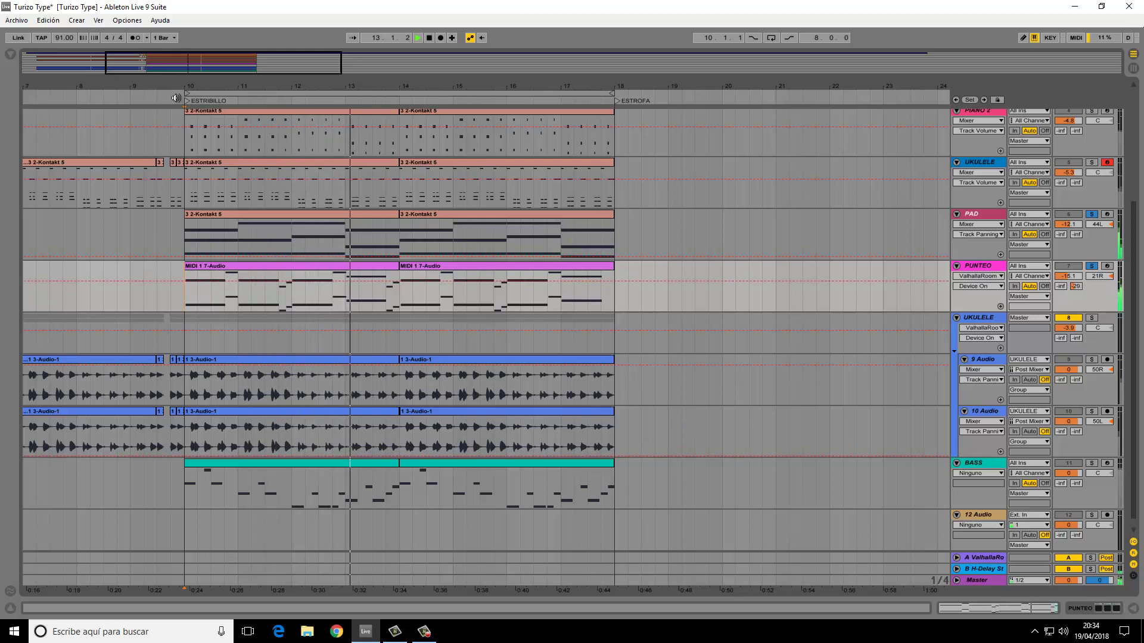
{"action": "key", "text": "space"}
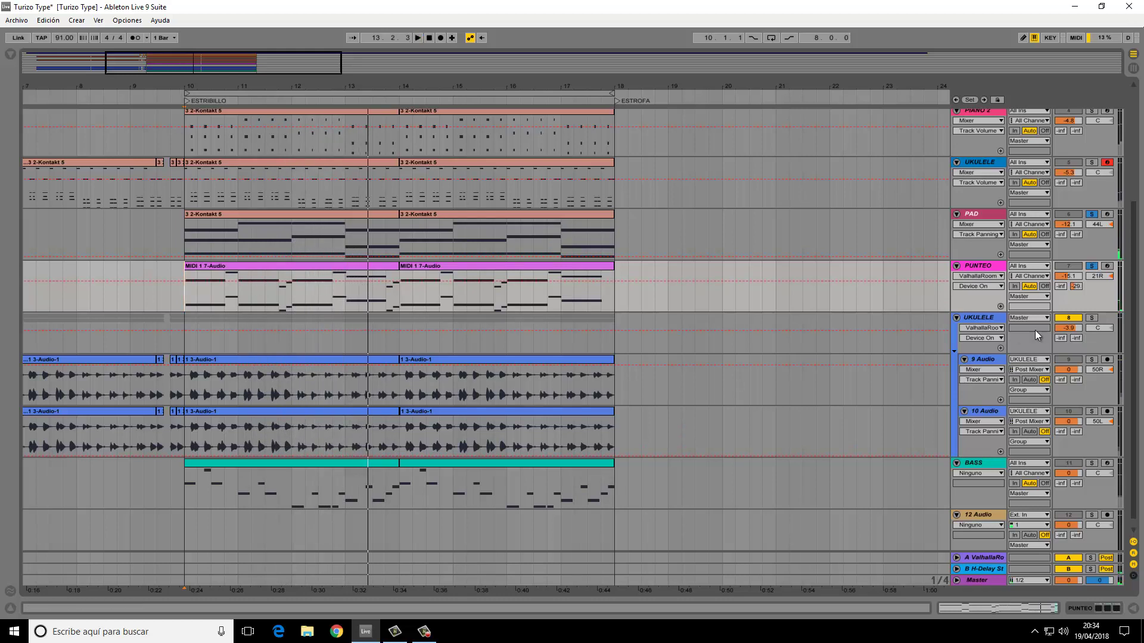
Add the UKULELE audio group and the UKULELE MIDI track to the solo, play from just before bar 10, and stop at bar 17
{"action": "left_click", "coordinate": [1092, 318]}
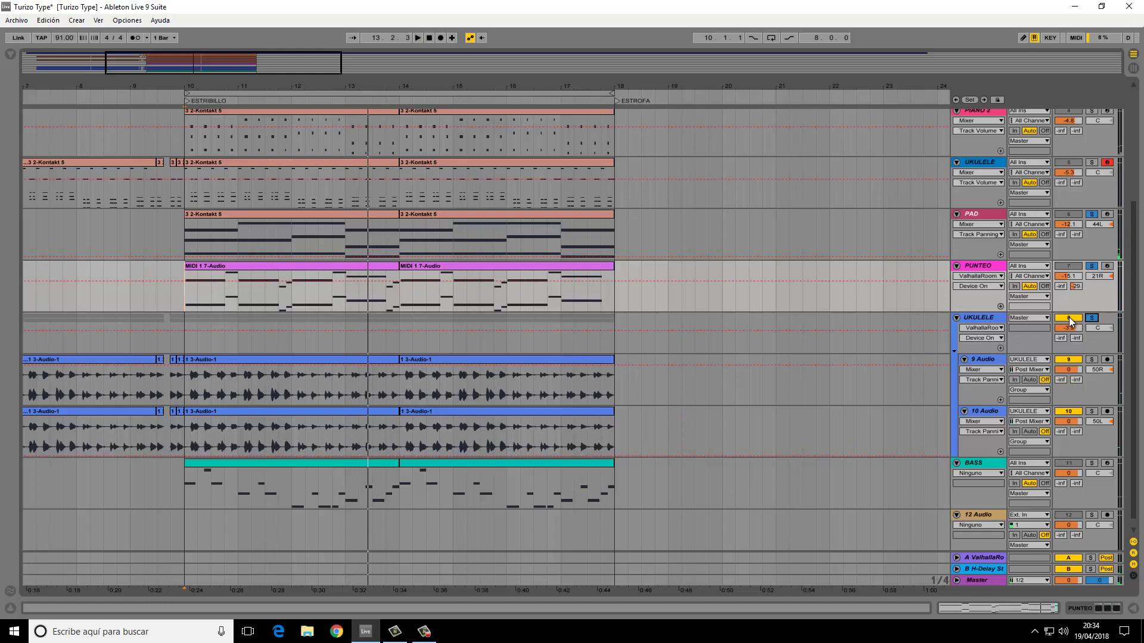
{"action": "left_click", "coordinate": [1092, 163]}
{"action": "left_click", "coordinate": [180, 94]}
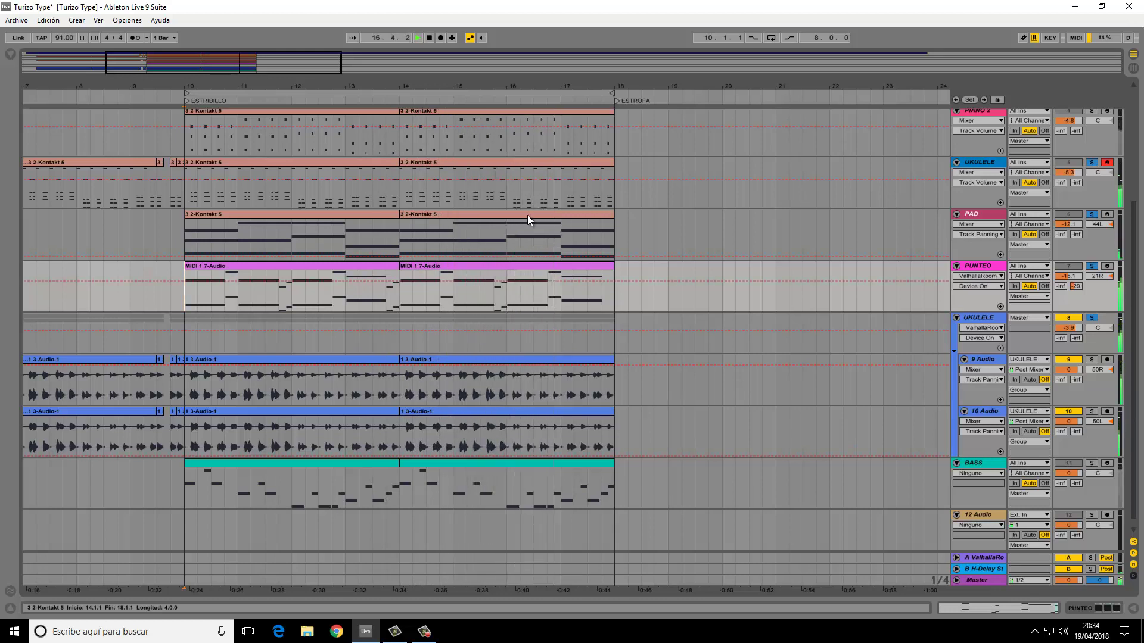
{"action": "key", "text": "space"}
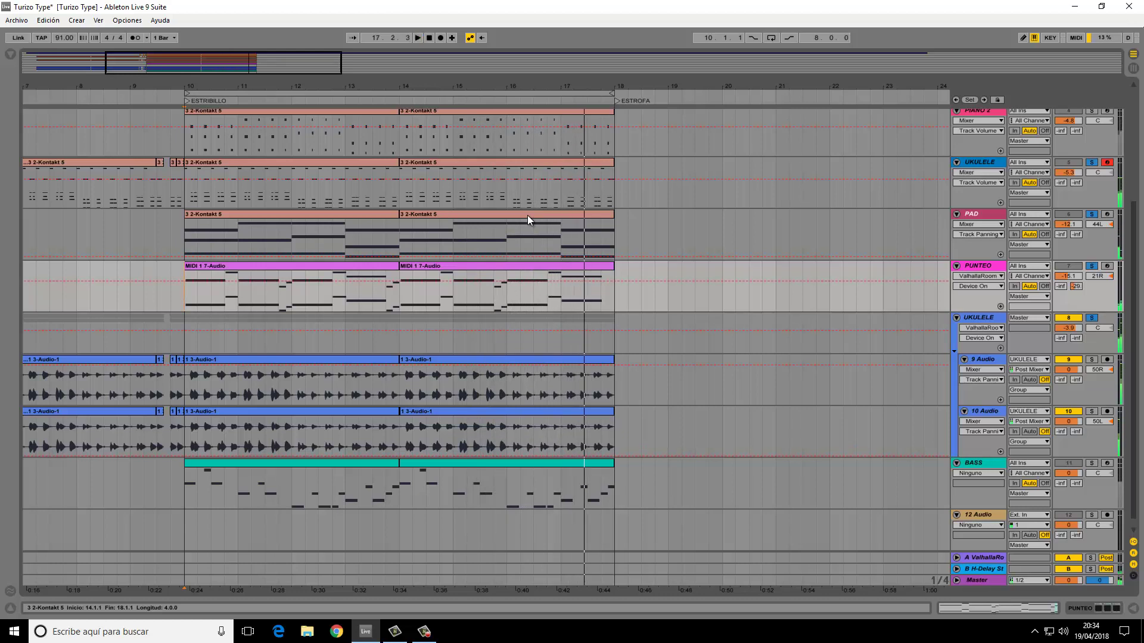